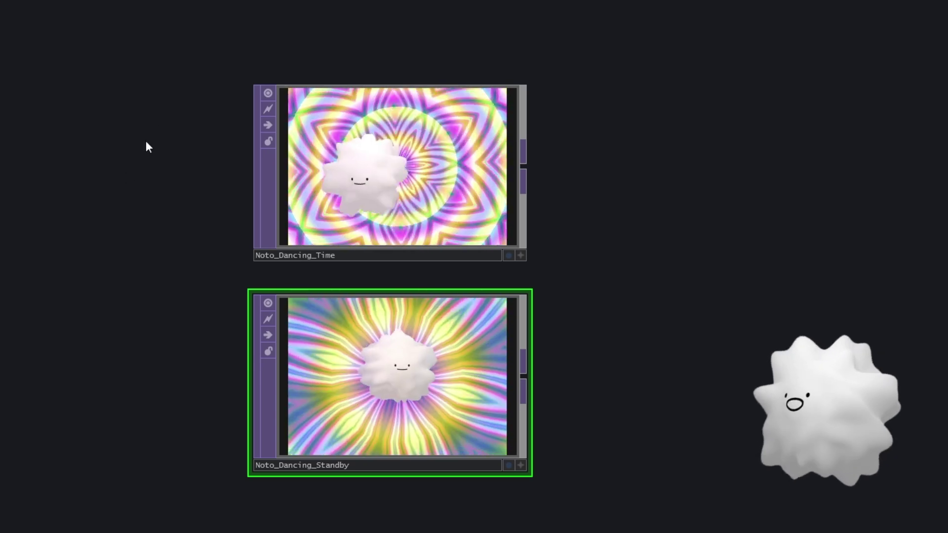
pyautogui.moveTo(193, 64); pyautogui.dragTo(620, 495, button='right')
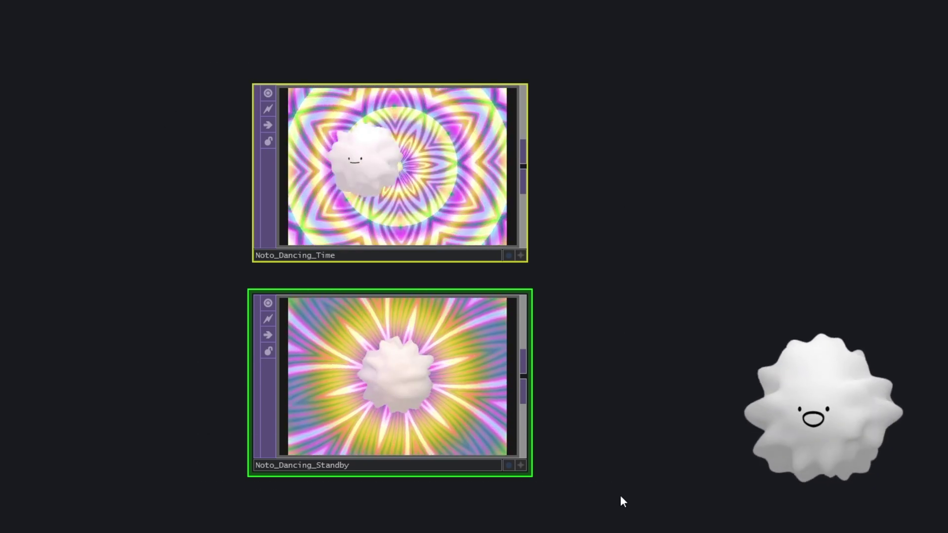
pyautogui.moveTo(593, 286); pyautogui.dragTo(520, 294, button='right')
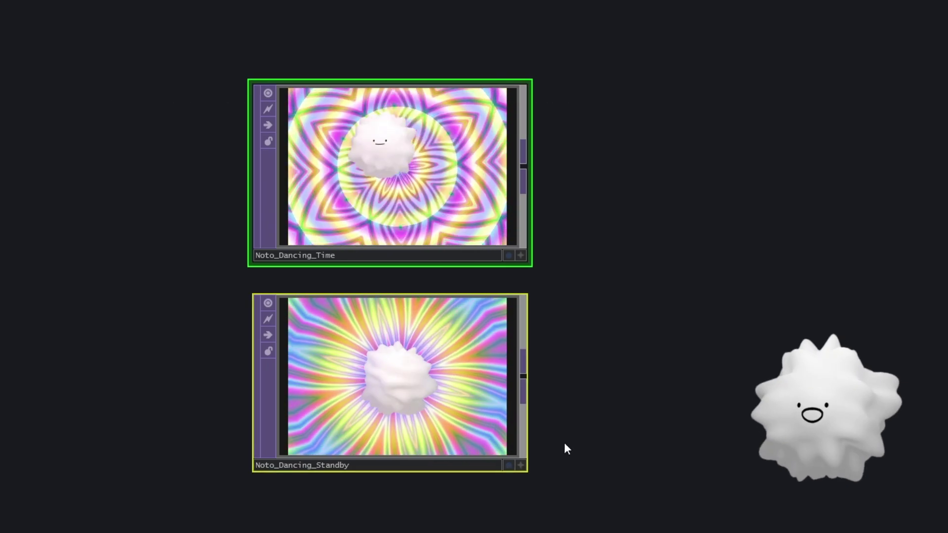
pyautogui.click(590, 387)
pyautogui.moveTo(565, 330); pyautogui.dragTo(518, 352)
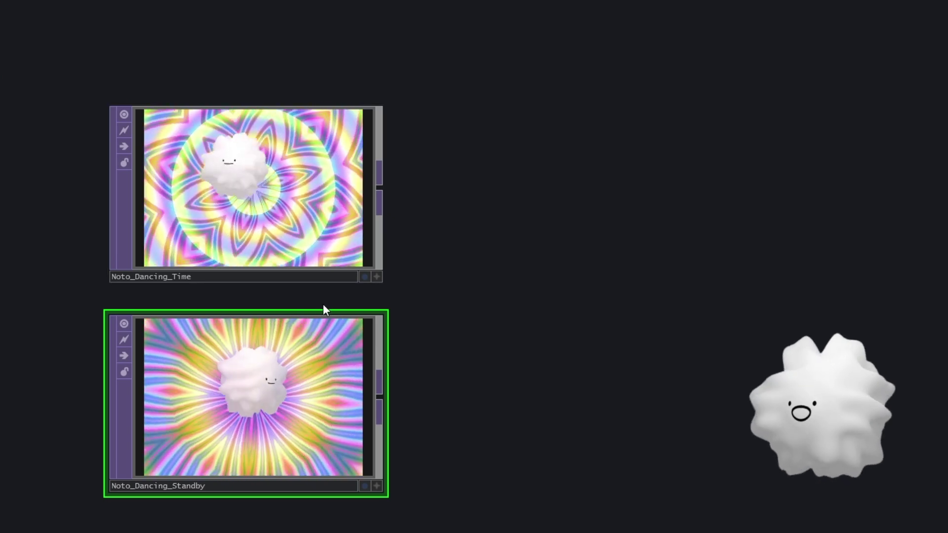
pyautogui.moveTo(469, 298); pyautogui.dragTo(509, 253)
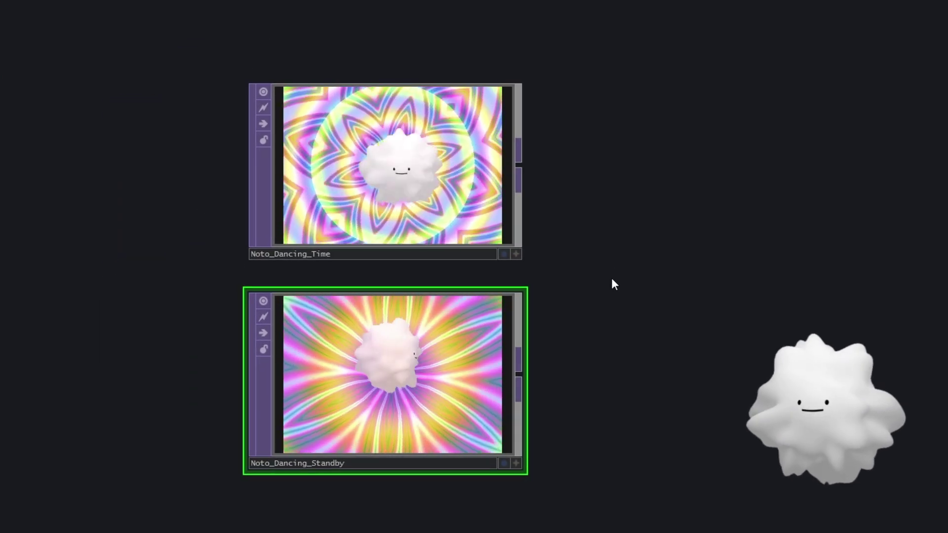
pyautogui.moveTo(290, 268); pyautogui.dragTo(275, 300)
pyautogui.scroll(-3, 275, 300)
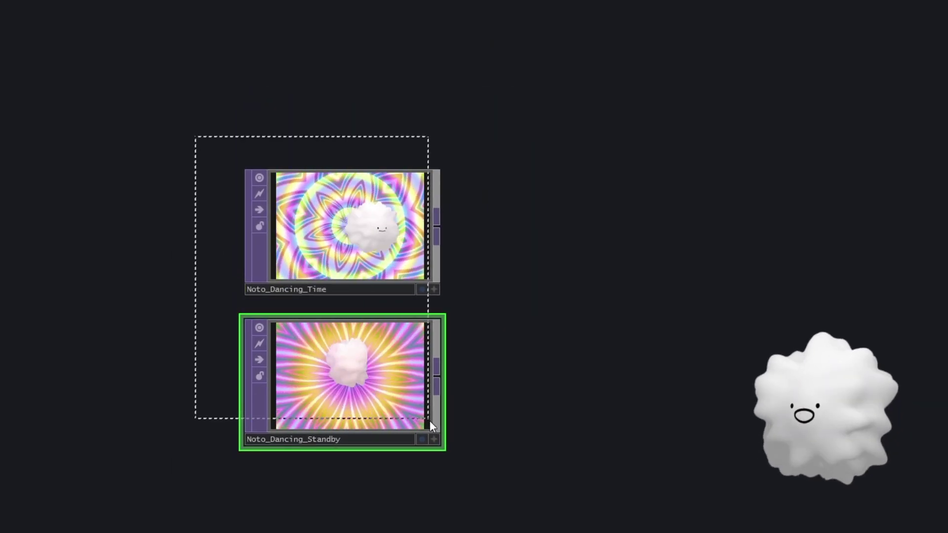
# - Add a Video Device In TOP above the two example components to bring in the webcam feed
pyautogui.click(346, 229)
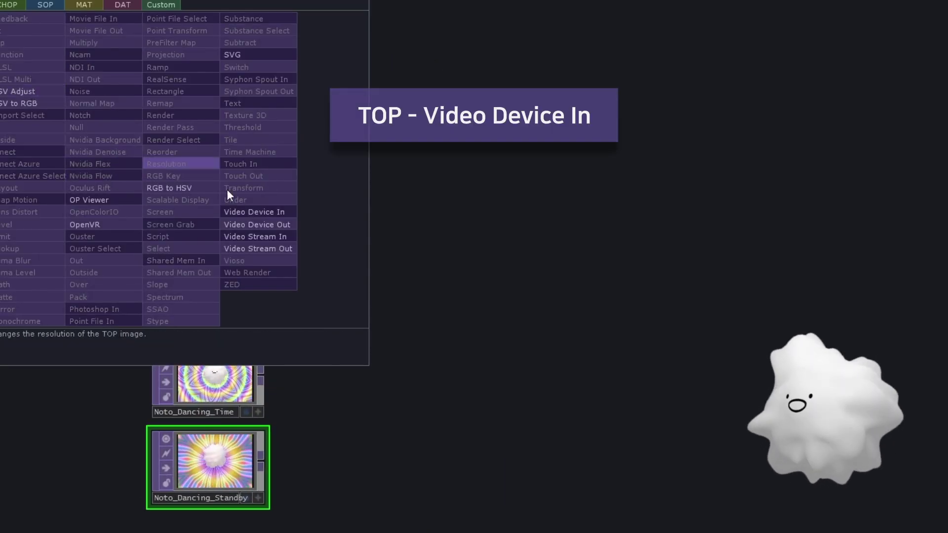
pyautogui.click(262, 212)
pyautogui.click(194, 135)
pyautogui.scroll(5, 182, 105)
pyautogui.moveTo(202, 153); pyautogui.dragTo(244, 152)
pyautogui.moveTo(374, 189); pyautogui.dragTo(393, 245)
pyautogui.moveTo(393, 244); pyautogui.dragTo(401, 276, button='middle')
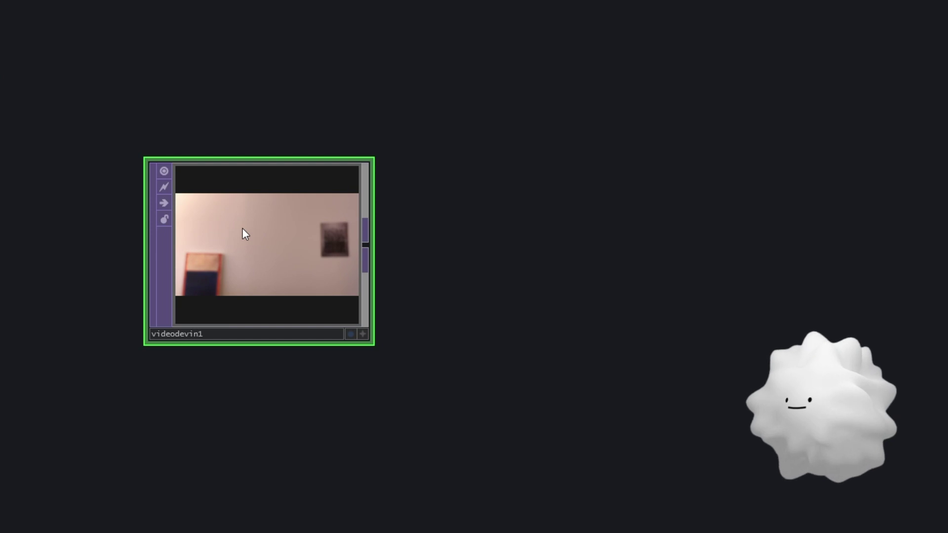
pyautogui.scroll(2, 242, 229)
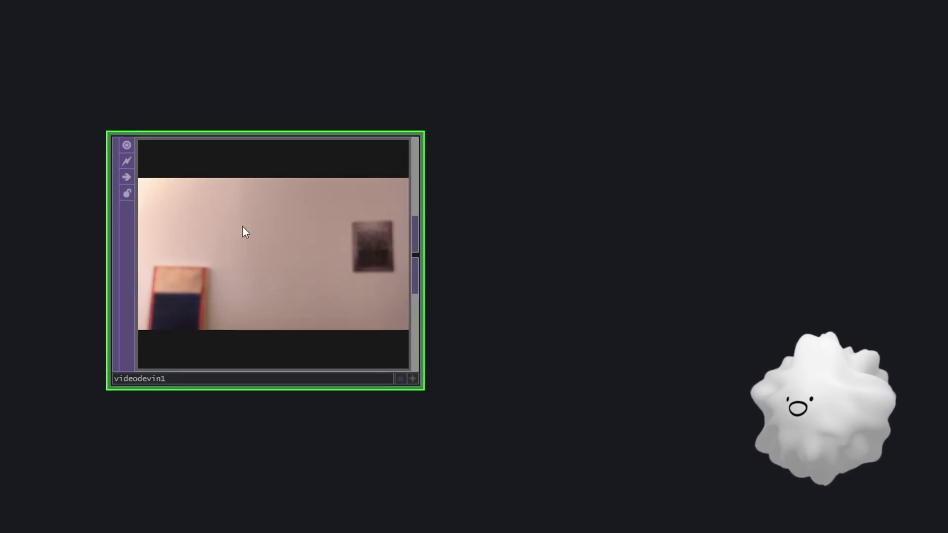
pyautogui.scroll(-2, 242, 227)
pyautogui.scroll(2, 173, 234)
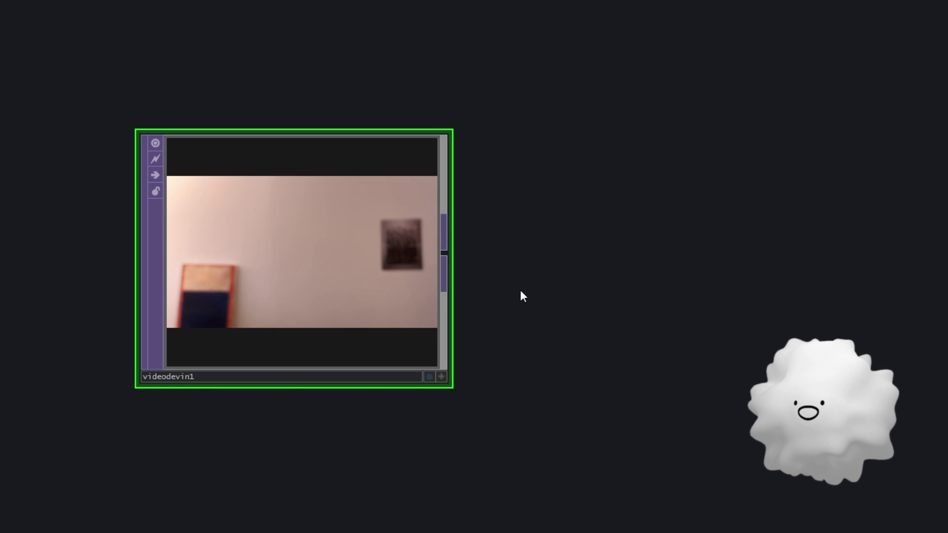
pyautogui.moveTo(520, 291); pyautogui.dragTo(529, 293)
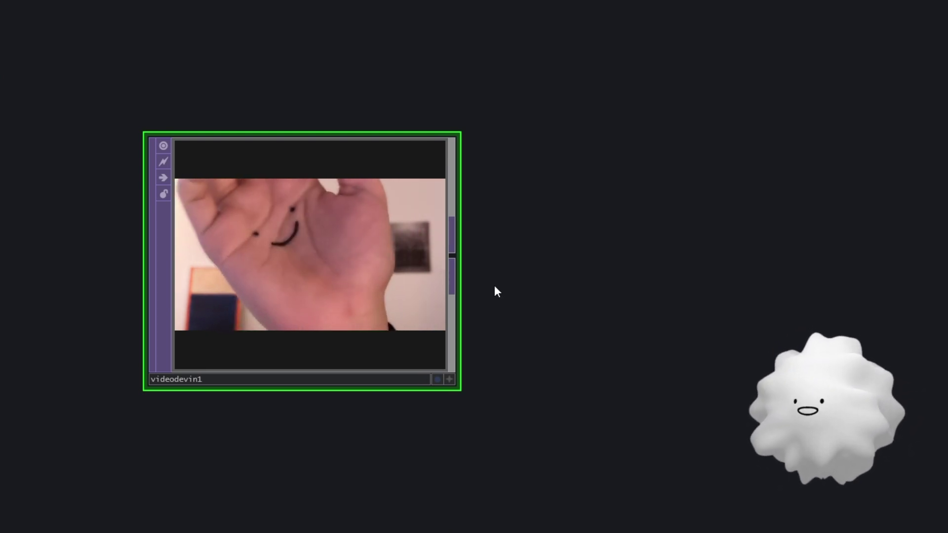
pyautogui.scroll(-2, 306, 283)
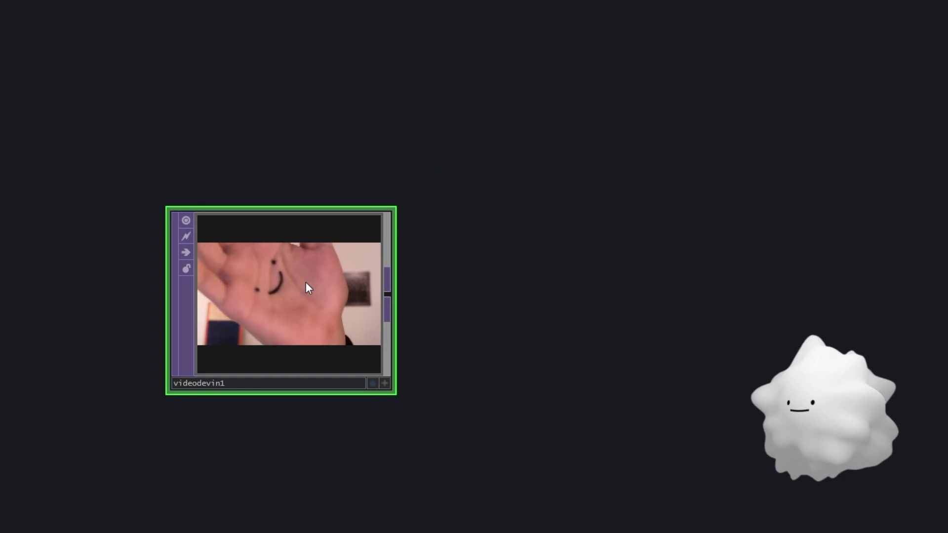
pyautogui.scroll(2, 285, 325)
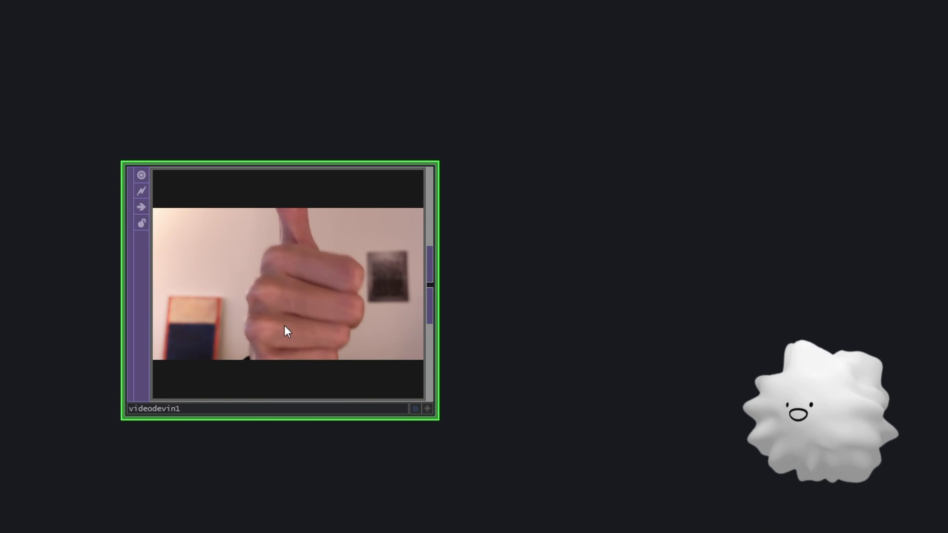
# - Chain a Null TOP and a Cache TOP after the webcam input videodevin1
pyautogui.moveTo(546, 274); pyautogui.dragTo(401, 282)
pyautogui.scroll(-3, 209, 275)
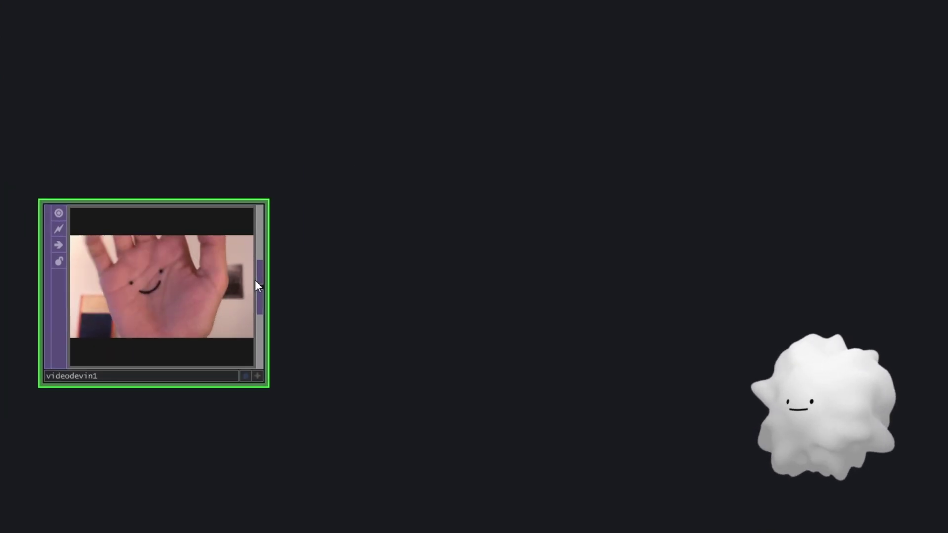
pyautogui.click(260, 283)
pyautogui.doubleClick(377, 288)
pyautogui.click(345, 252)
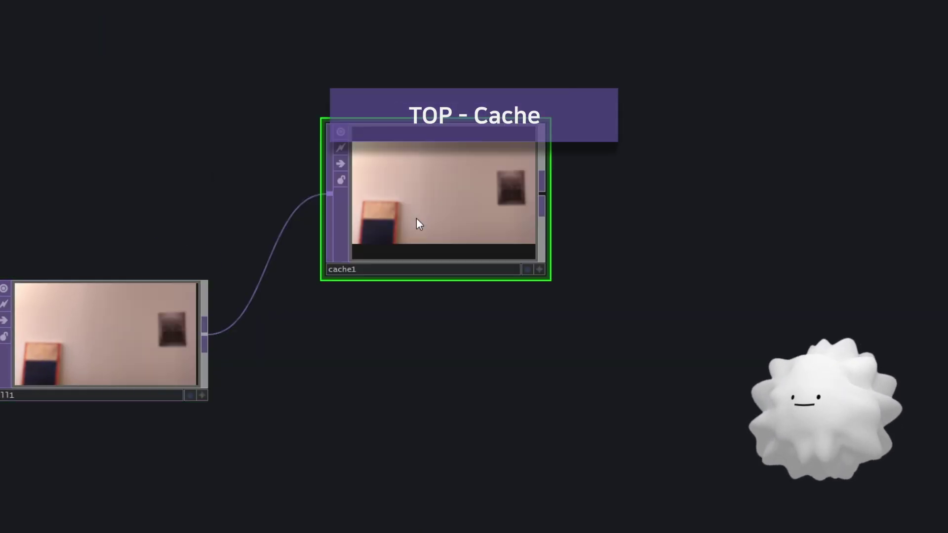
# - Set the Cache Size of cache1 to 1
pyautogui.click(386, 222)
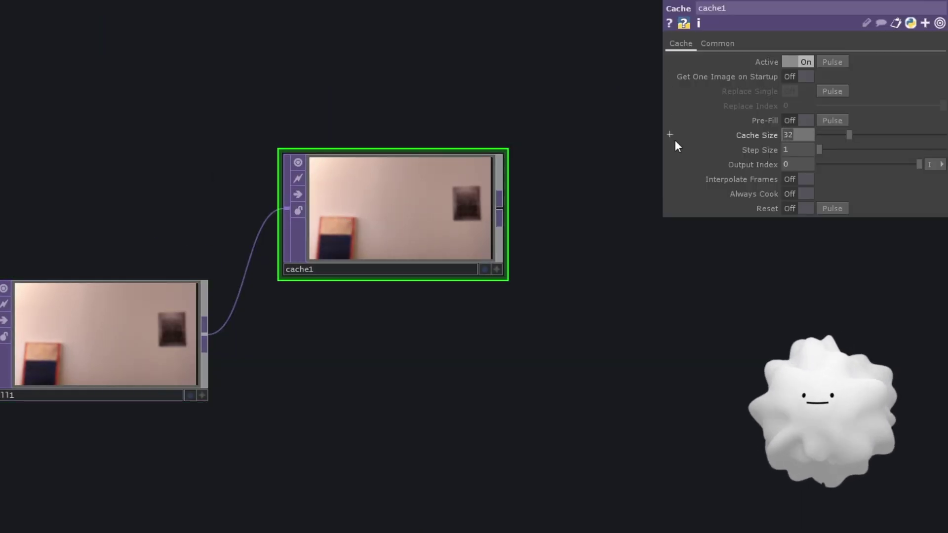
pyautogui.moveTo(603, 252); pyautogui.dragTo(605, 268)
pyautogui.moveTo(430, 214); pyautogui.dragTo(430, 257)
# - Add a Keyboard In CHOP and place it above cache1
pyautogui.press('Tab')
pyautogui.write('ke')
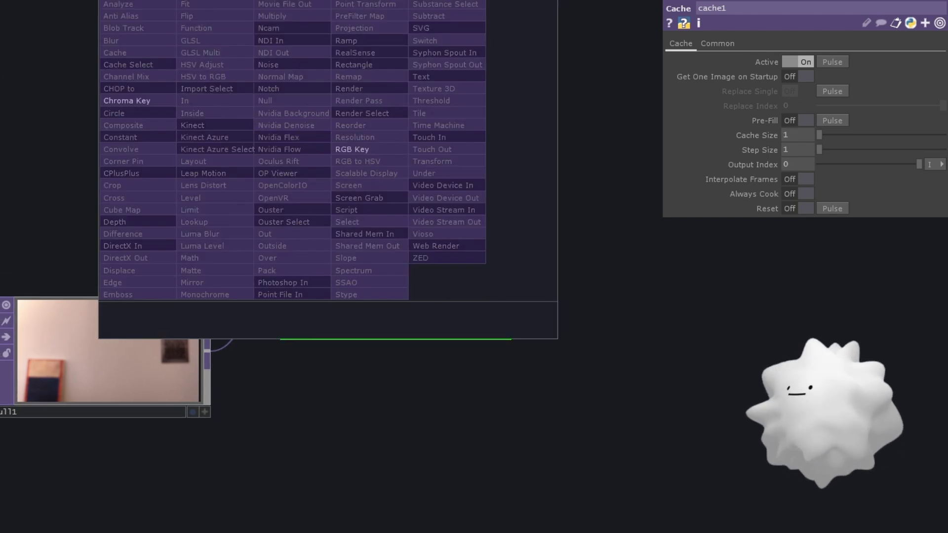
pyautogui.click(202, 1)
pyautogui.click(287, 186)
pyautogui.click(390, 105)
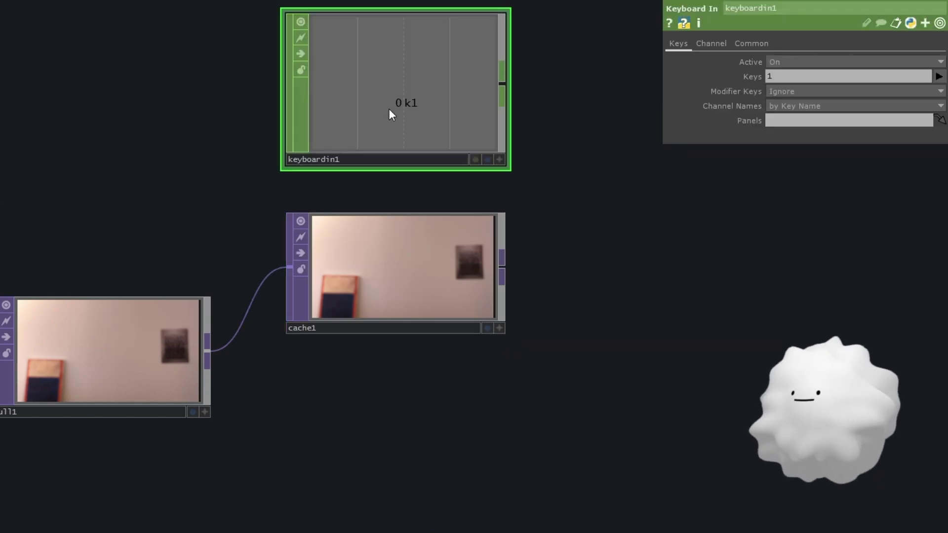
# - Test the Keyboard In CHOP by triggering its k1 channel a few times
pyautogui.press('1')
pyautogui.press('1')
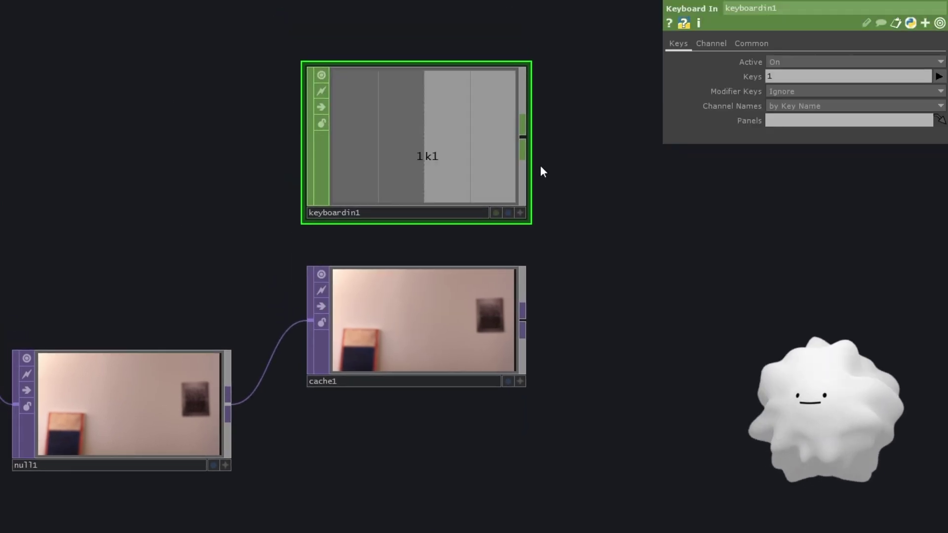
pyautogui.press('1')
pyautogui.press('1')
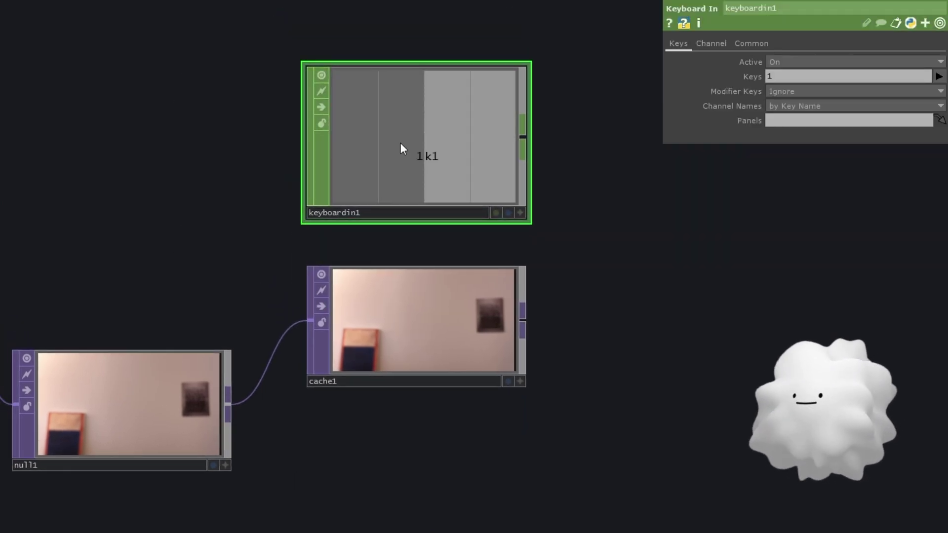
# - Make the keyboardin1 viewer active and link its k1 channel to the Active parameter of cache1
pyautogui.scroll(3, 447, 150)
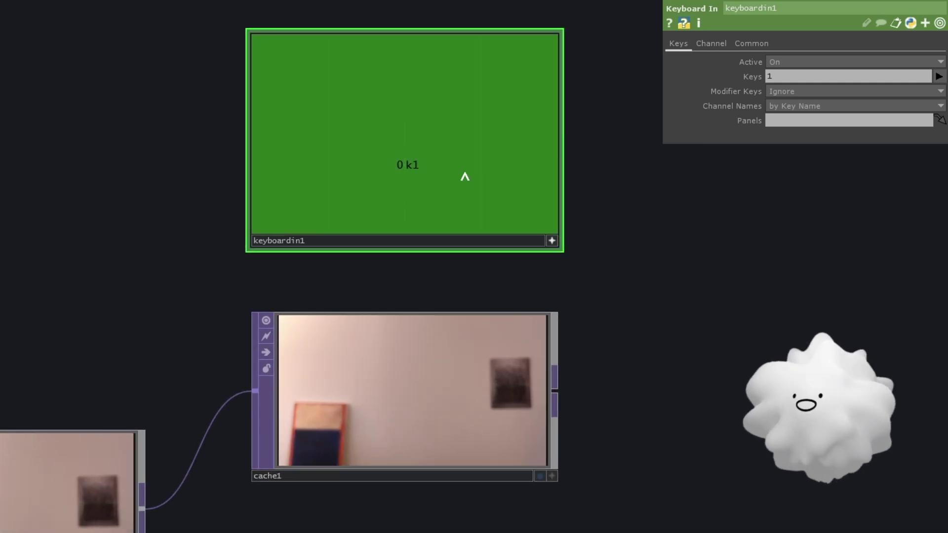
pyautogui.click(389, 373)
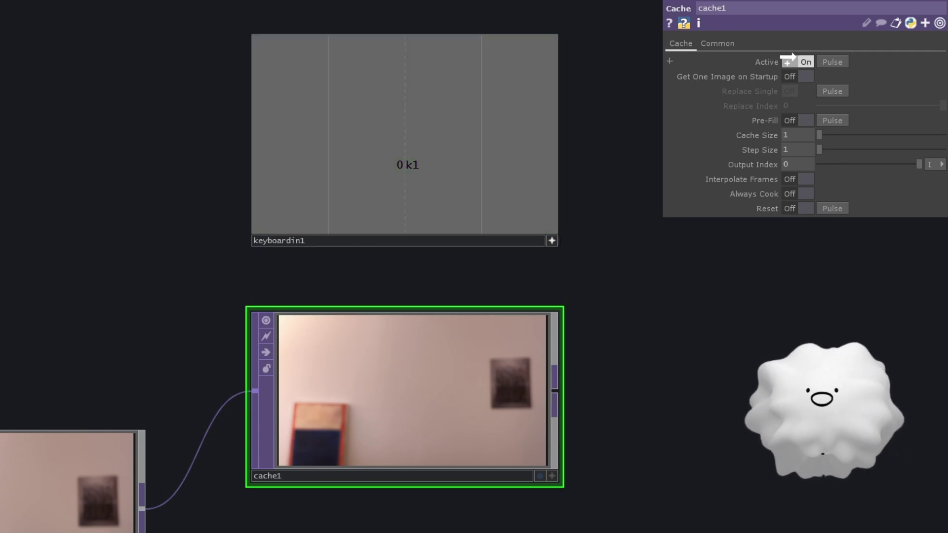
pyautogui.moveTo(540, 275); pyautogui.dragTo(469, 268)
pyautogui.scroll(-3, 535, 300)
pyautogui.moveTo(536, 287); pyautogui.dragTo(537, 213)
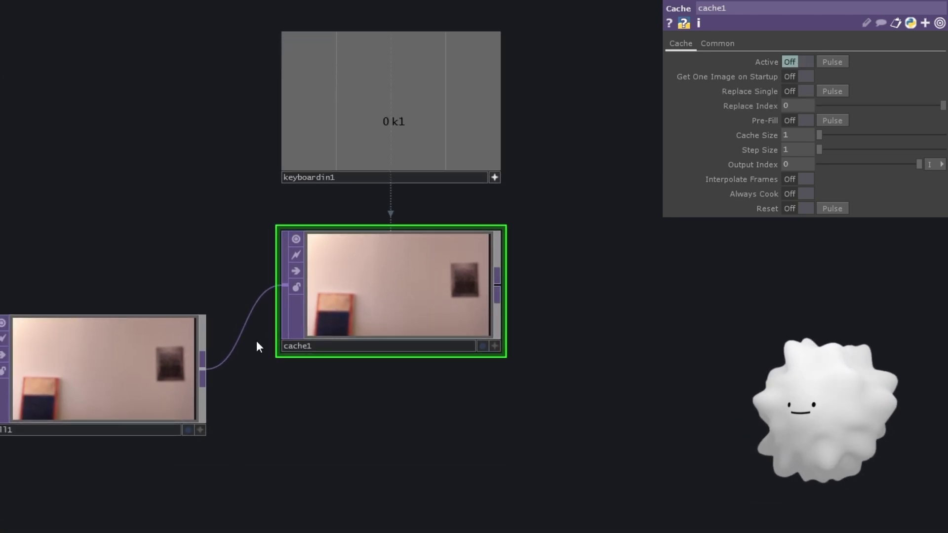
# - Test the keyboard trigger by repeatedly capturing webcam frames into cache1, ending on the empty background
pyautogui.scroll(2, 363, 366)
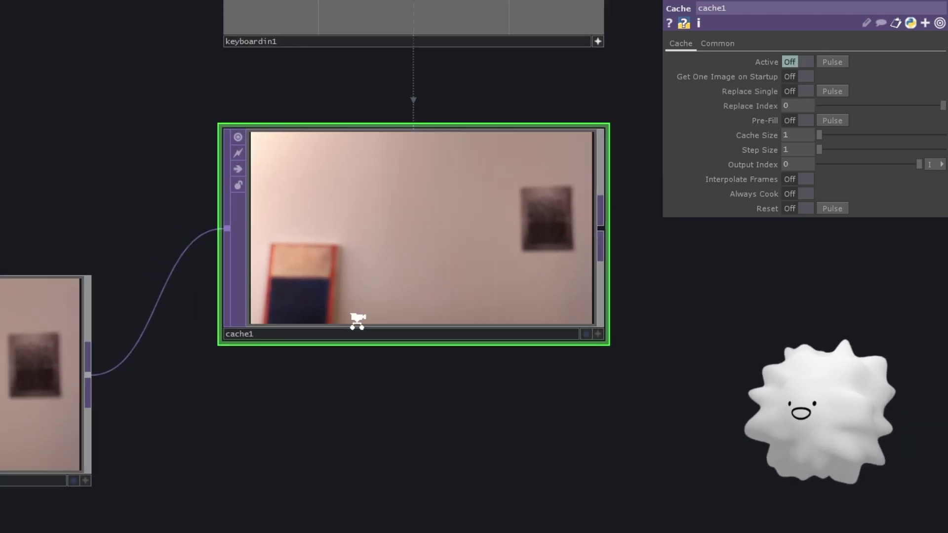
pyautogui.scroll(-2, 525, 372)
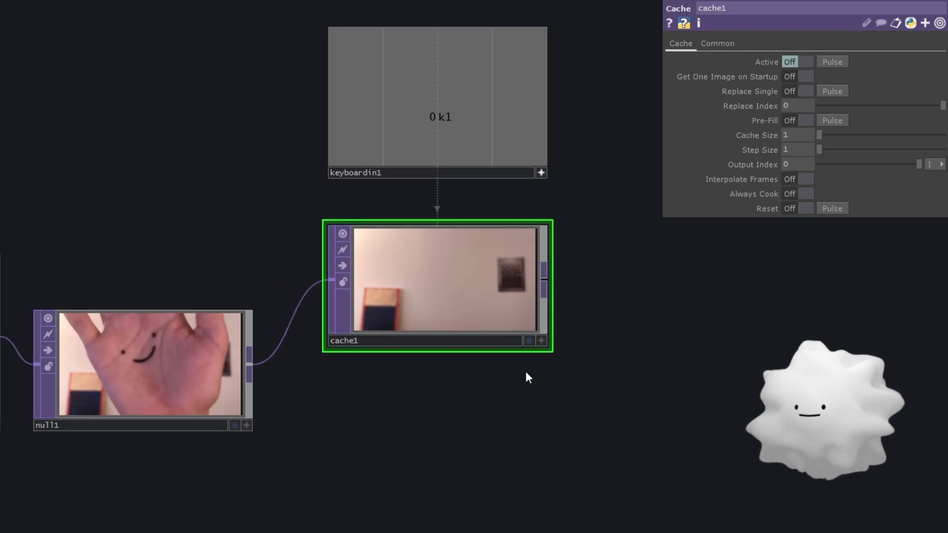
pyautogui.press('1')
pyautogui.press('1')
pyautogui.press('1')
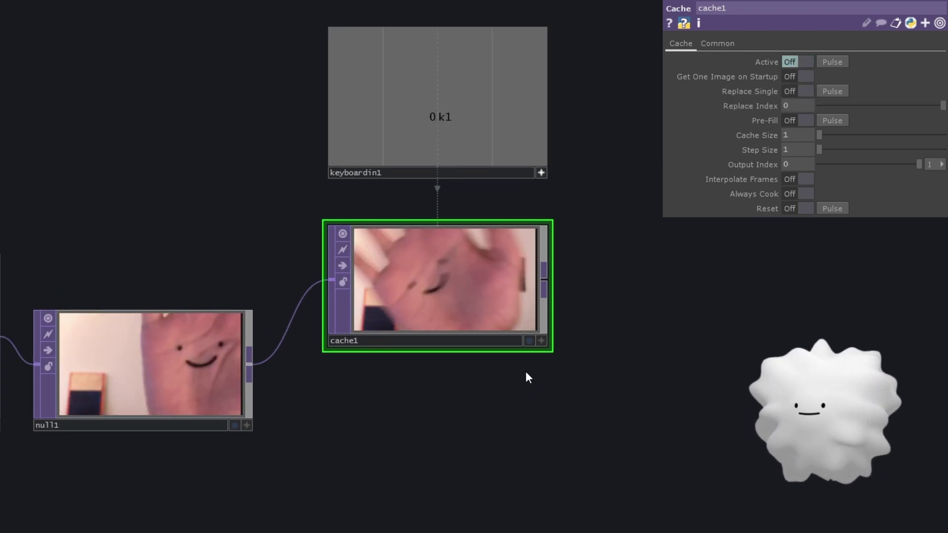
pyautogui.press('1')
pyautogui.press('1')
pyautogui.press('1')
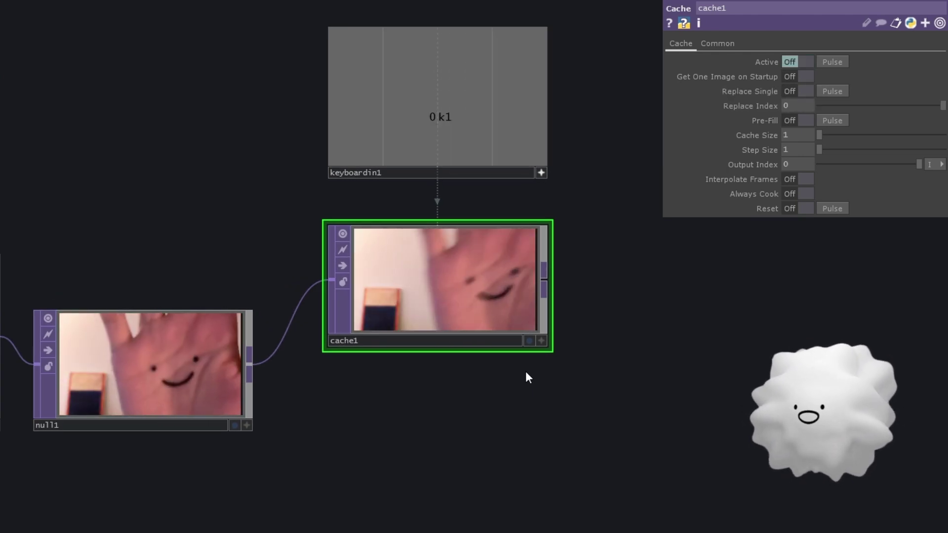
pyautogui.press('1')
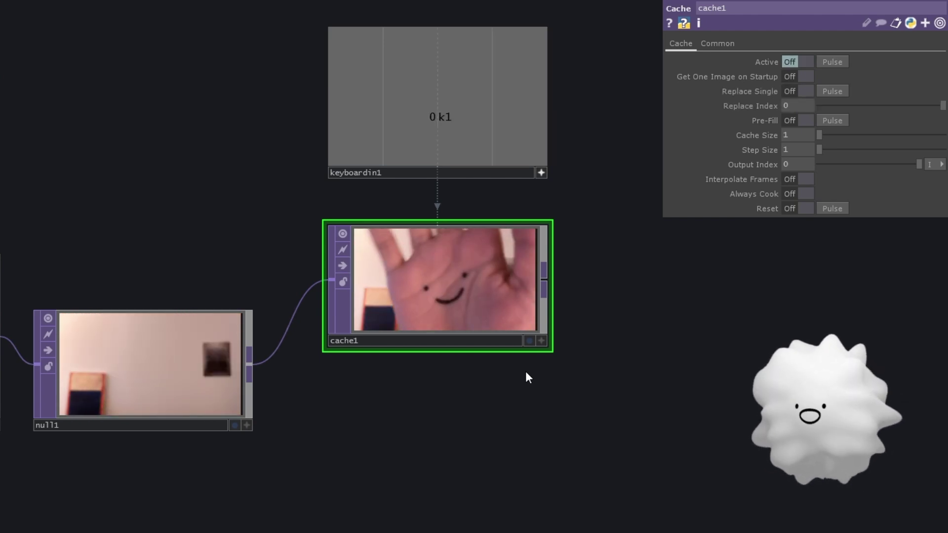
pyautogui.press('1')
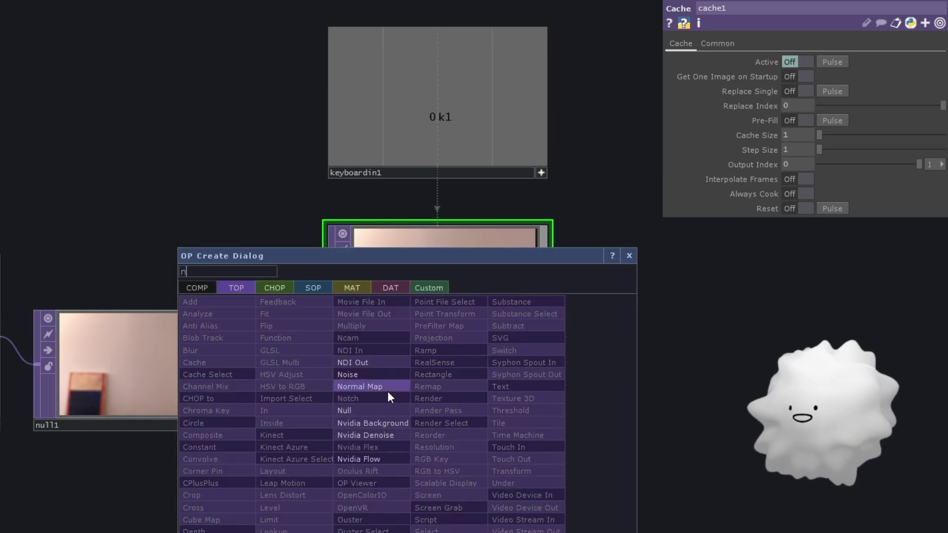
# - Branch a second Null TOP off null1 and place it directly below cache1
pyautogui.click(250, 365)
pyautogui.press('Tab')
pyautogui.write('n')
pyautogui.click(381, 411)
pyautogui.click(441, 472)
pyautogui.moveTo(426, 445); pyautogui.dragTo(429, 401)
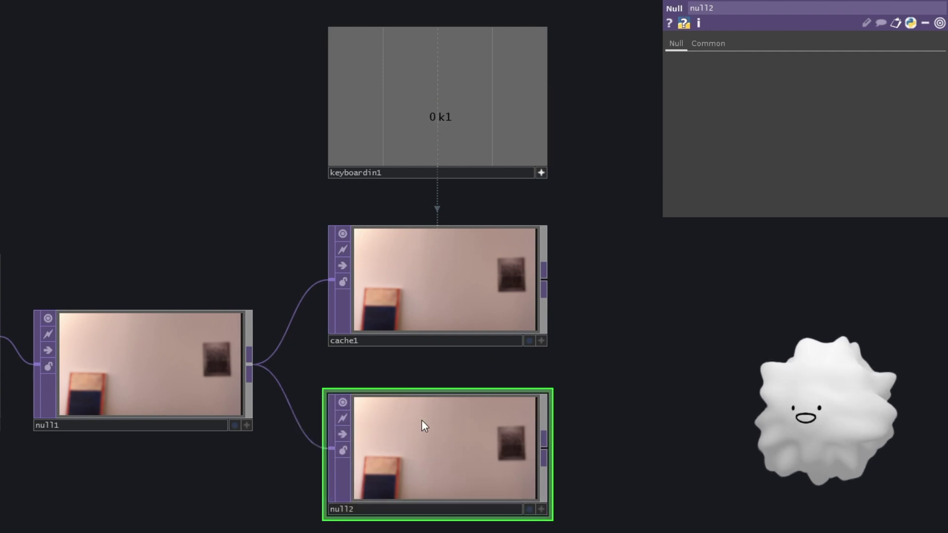
# - Capture the empty background into cache1 again using the keyboardin1 trigger
pyautogui.moveTo(415, 352); pyautogui.dragTo(322, 314)
pyautogui.moveTo(493, 189); pyautogui.dragTo(491, 231)
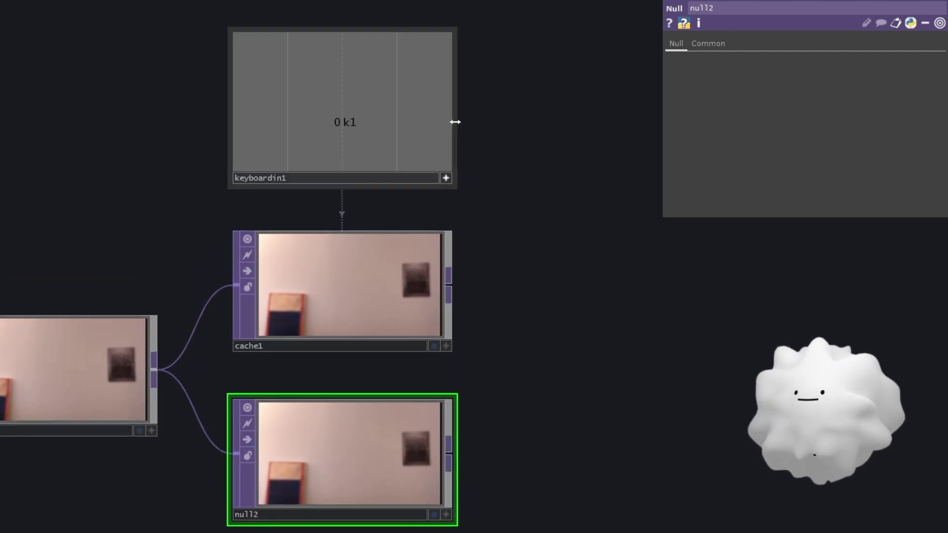
pyautogui.click(378, 183)
pyautogui.press('1')
pyautogui.press('1')
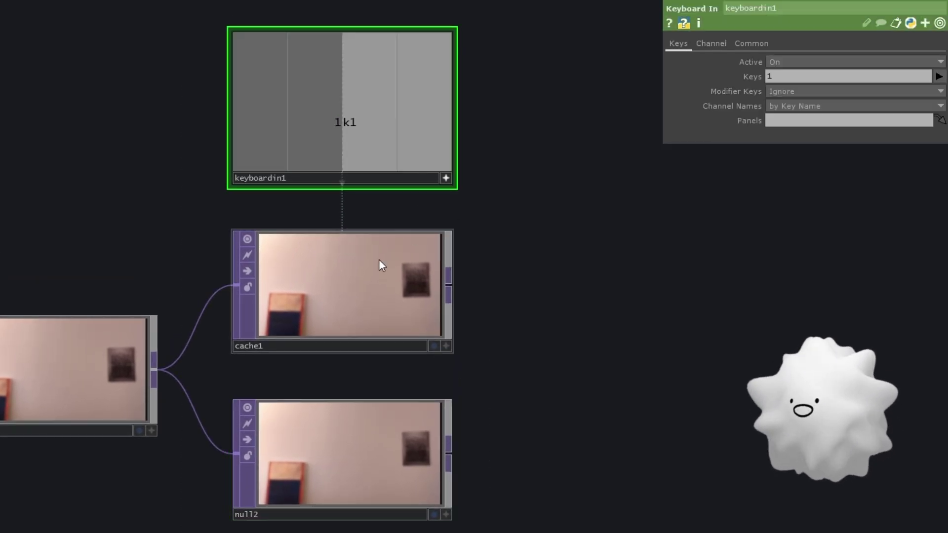
# - Compare the frozen background in cache1 with the live webcam feed in null2
pyautogui.click(386, 305)
pyautogui.scroll(3, 283, 333)
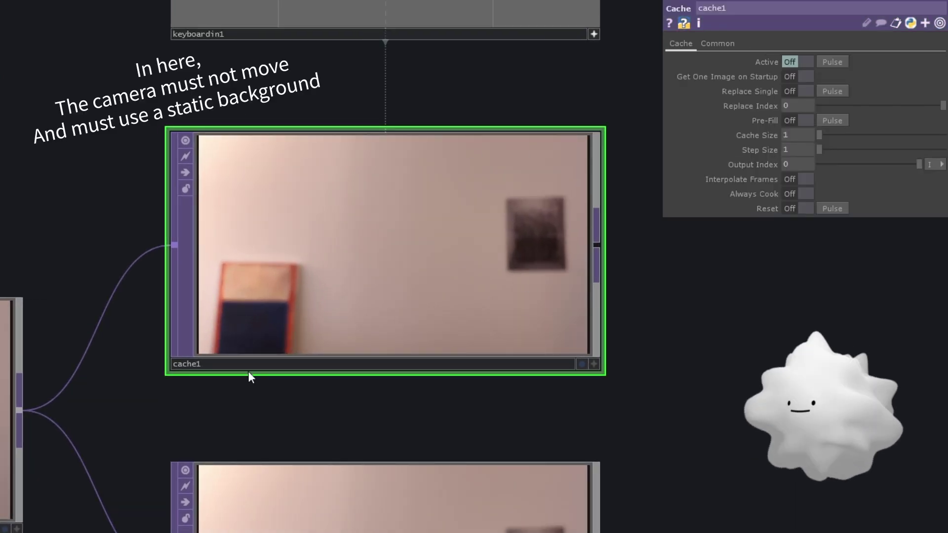
pyautogui.scroll(-3, 524, 198)
pyautogui.scroll(2, 576, 297)
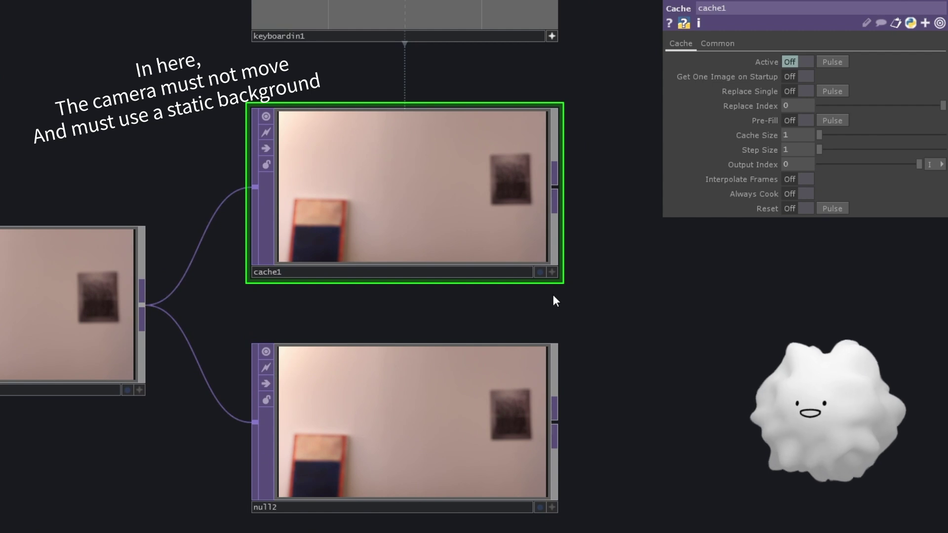
pyautogui.moveTo(553, 296); pyautogui.dragTo(473, 299)
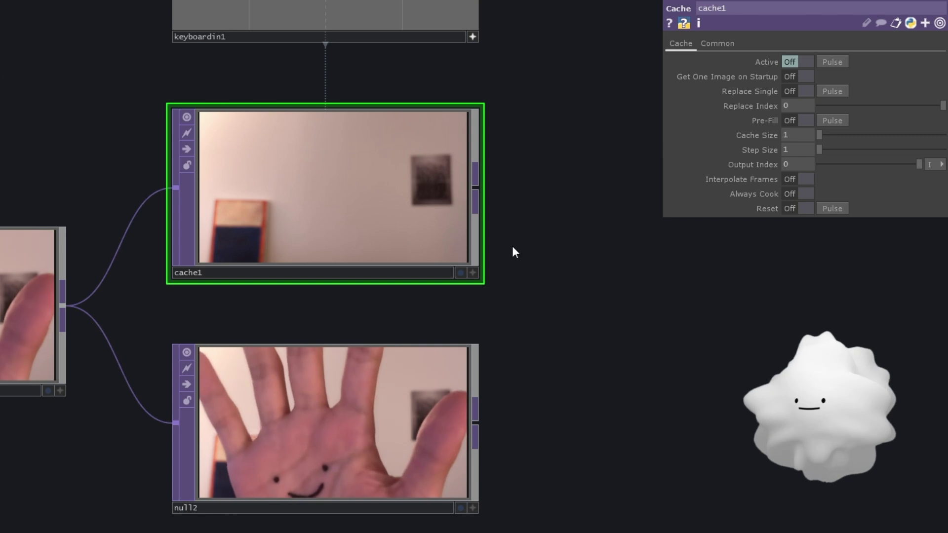
pyautogui.click(315, 391)
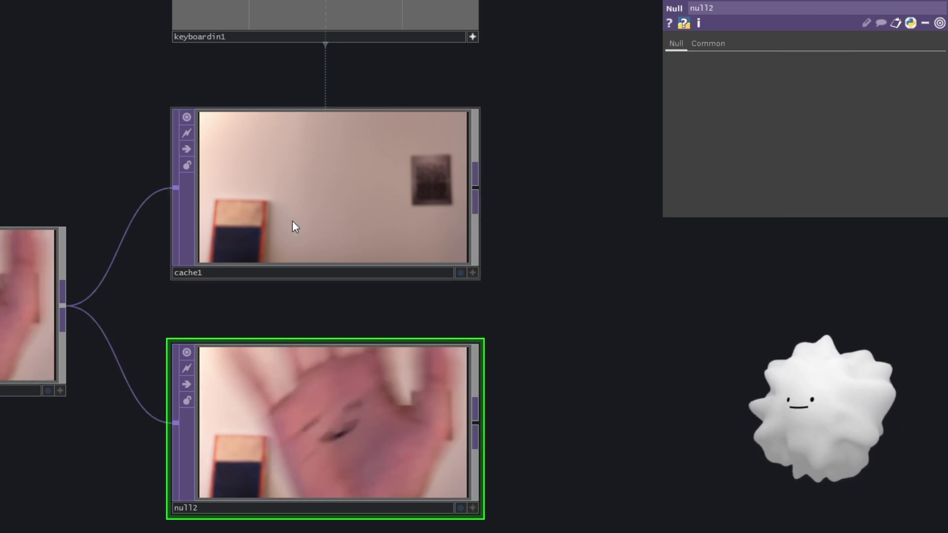
# - Add a Difference TOP beside cache1 and null2, with cache1 as its first input and null2 as its second
pyautogui.moveTo(573, 227); pyautogui.dragTo(294, 299)
pyautogui.press('Tab')
pyautogui.write('d')
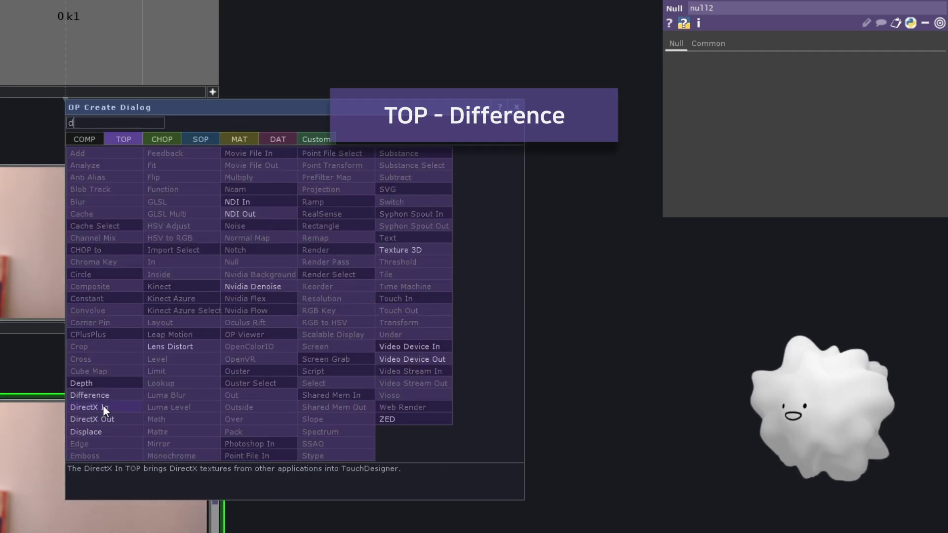
pyautogui.click(89, 396)
pyautogui.click(446, 383)
pyautogui.moveTo(214, 243); pyautogui.dragTo(268, 351)
pyautogui.moveTo(216, 478); pyautogui.dragTo(268, 409)
pyautogui.moveTo(323, 225); pyautogui.dragTo(450, 164)
pyautogui.scroll(-3, 450, 164)
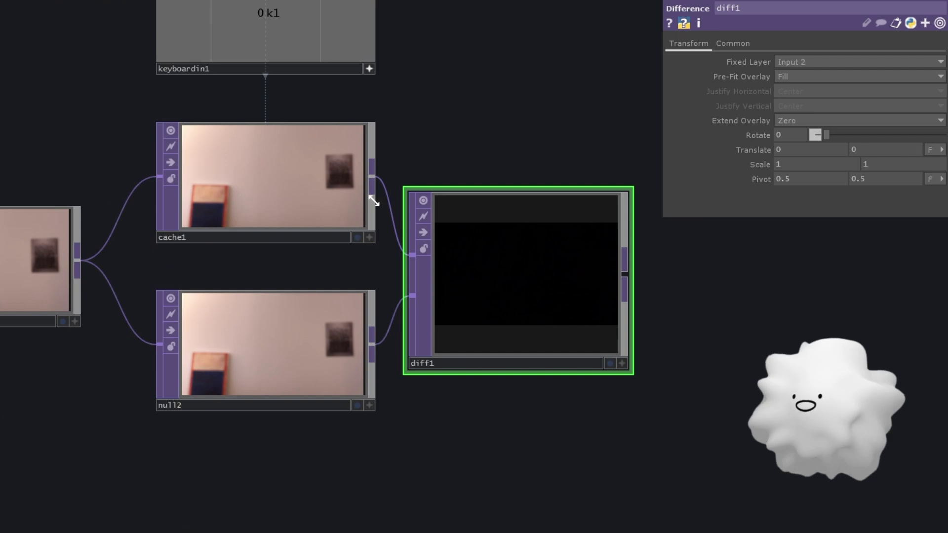
pyautogui.moveTo(388, 112); pyautogui.dragTo(336, 326, button='right')
pyautogui.moveTo(443, 255); pyautogui.dragTo(485, 254)
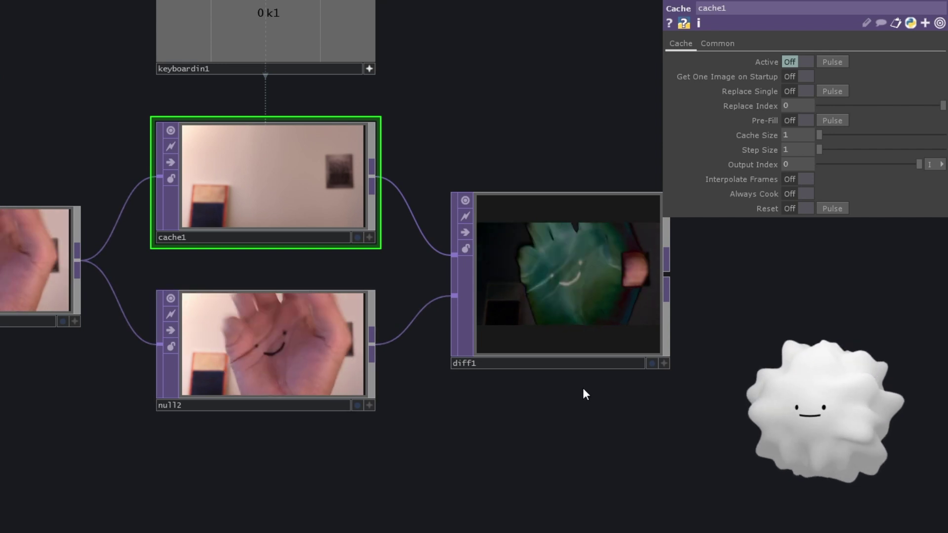
# - Add a Threshold TOP connected to the output of diff1
pyautogui.moveTo(533, 396); pyautogui.dragTo(388, 307)
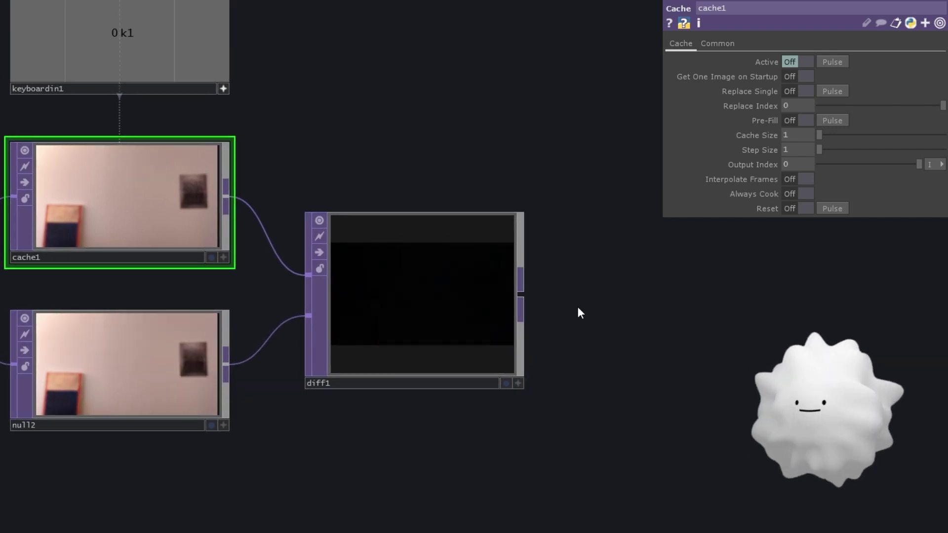
pyautogui.moveTo(520, 295); pyautogui.dragTo(655, 297)
pyautogui.write('thr')
pyautogui.click(763, 258)
pyautogui.click(714, 302)
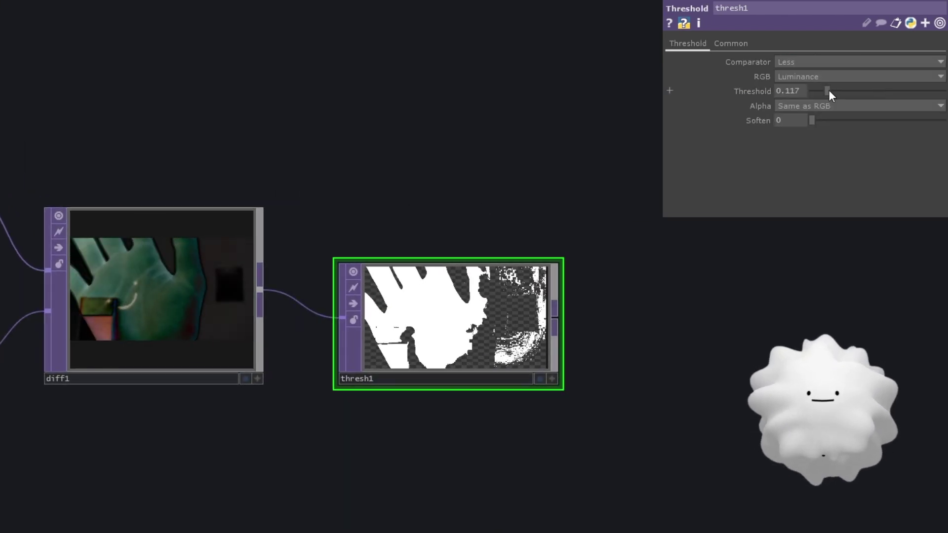
# - Set thresh1's Threshold to 0.178 and Soften to 0.147, and move the node up level with diff1
pyautogui.moveTo(828, 91); pyautogui.dragTo(838, 91)
pyautogui.moveTo(812, 120); pyautogui.dragTo(835, 90)
pyautogui.moveTo(354, 367); pyautogui.dragTo(353, 326)
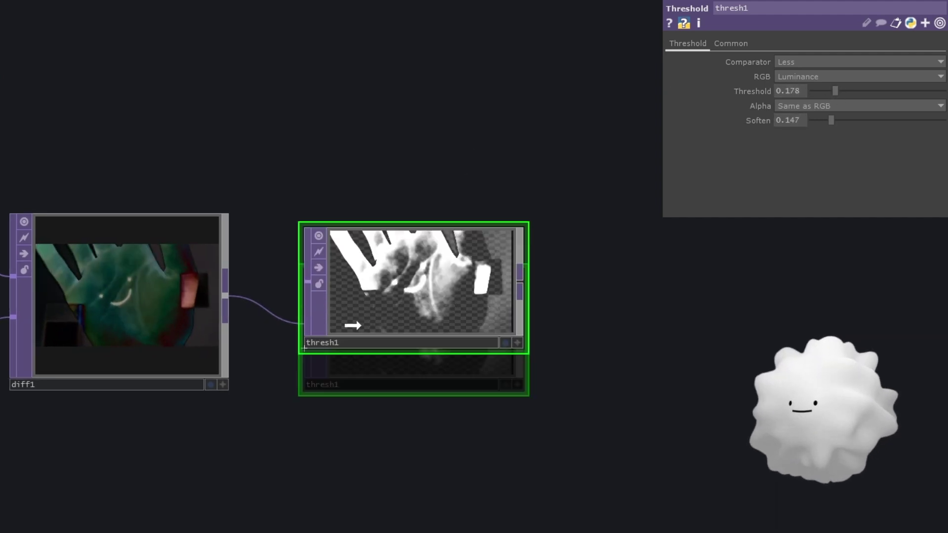
# - Add an Analyze TOP connected to the output of thresh1
pyautogui.moveTo(352, 187); pyautogui.dragTo(203, 206)
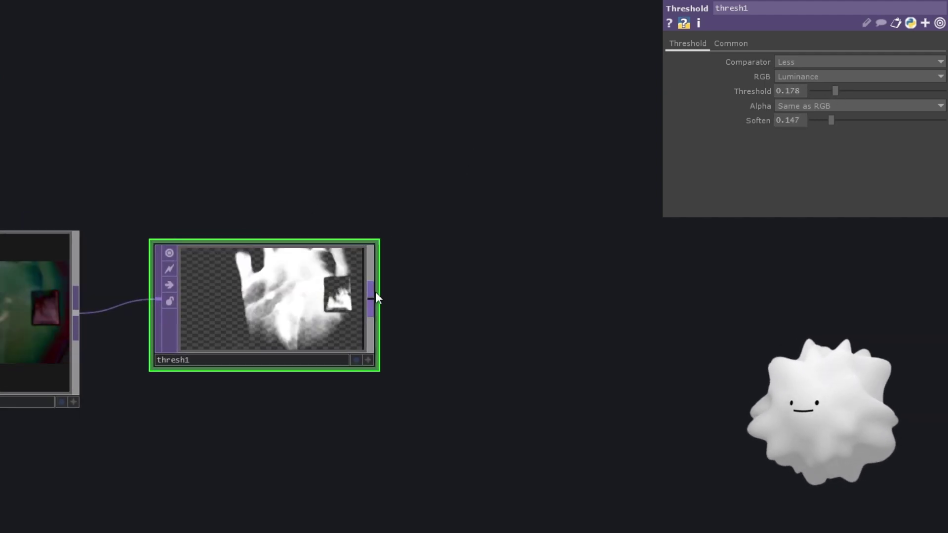
pyautogui.scroll(-5, 378, 250)
pyautogui.scroll(3, 367, 257)
pyautogui.click(318, 296)
pyautogui.click(405, 287)
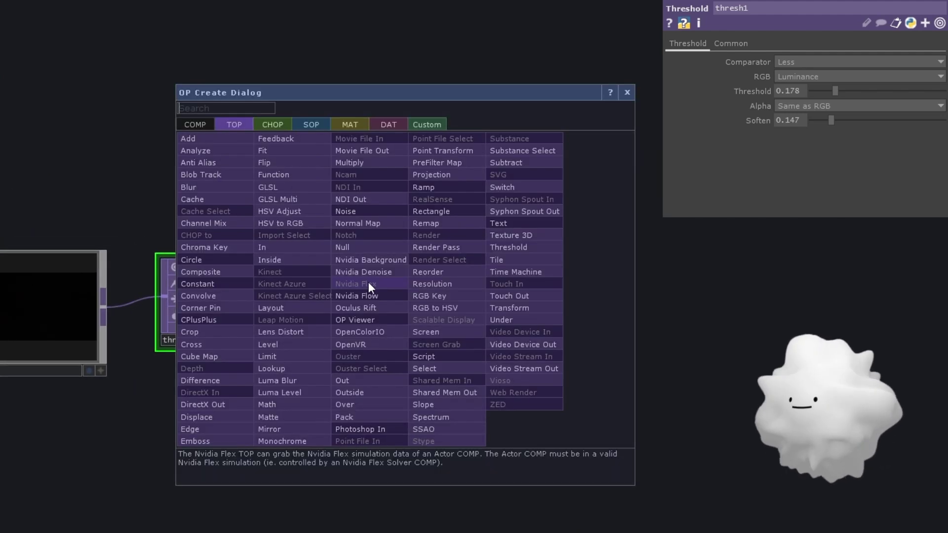
pyautogui.click(213, 150)
pyautogui.click(481, 316)
pyautogui.hscroll(3, 395, 237)
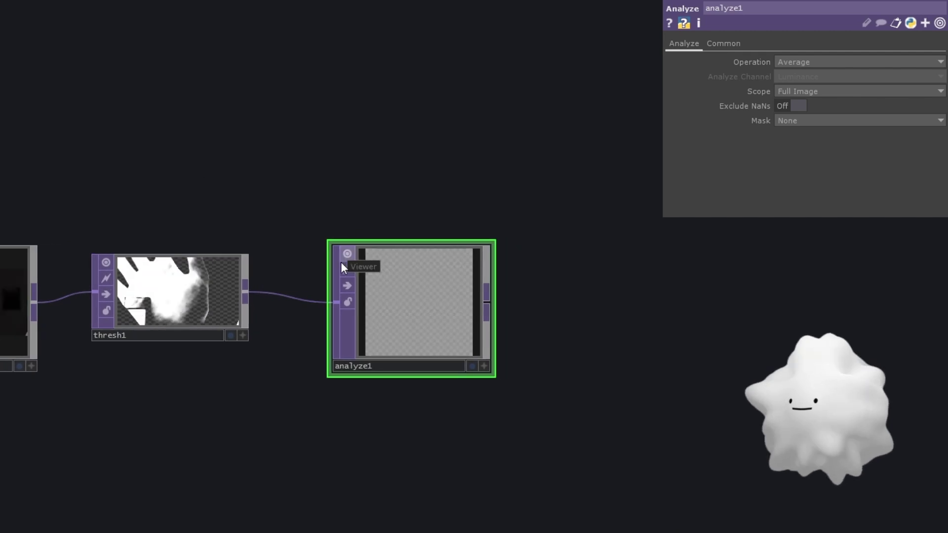
# - Compare the thresholded hand mask in thresh1 with the averaged brightness in analyze1 as the webcam subject moves
pyautogui.moveTo(422, 305); pyautogui.dragTo(399, 300)
pyautogui.scroll(2, 330, 304)
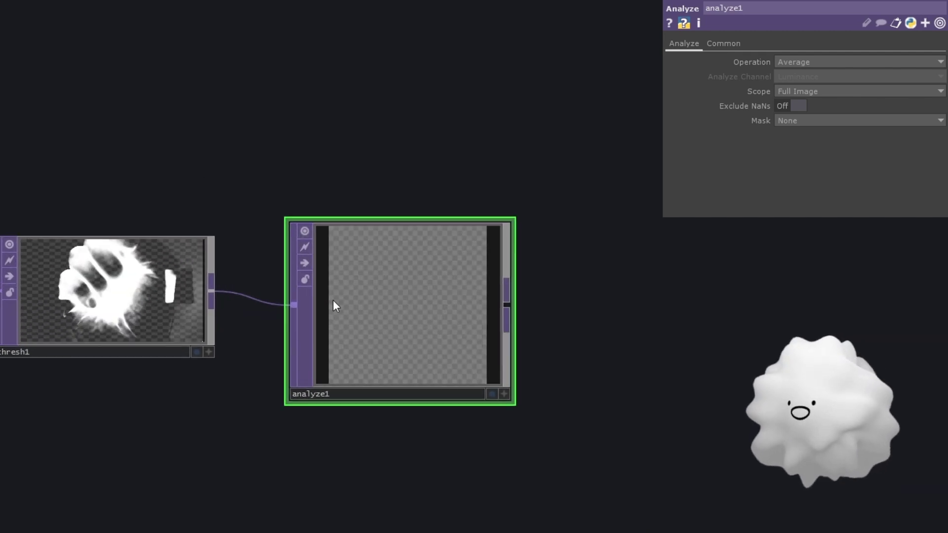
pyautogui.moveTo(239, 179); pyautogui.dragTo(454, 176)
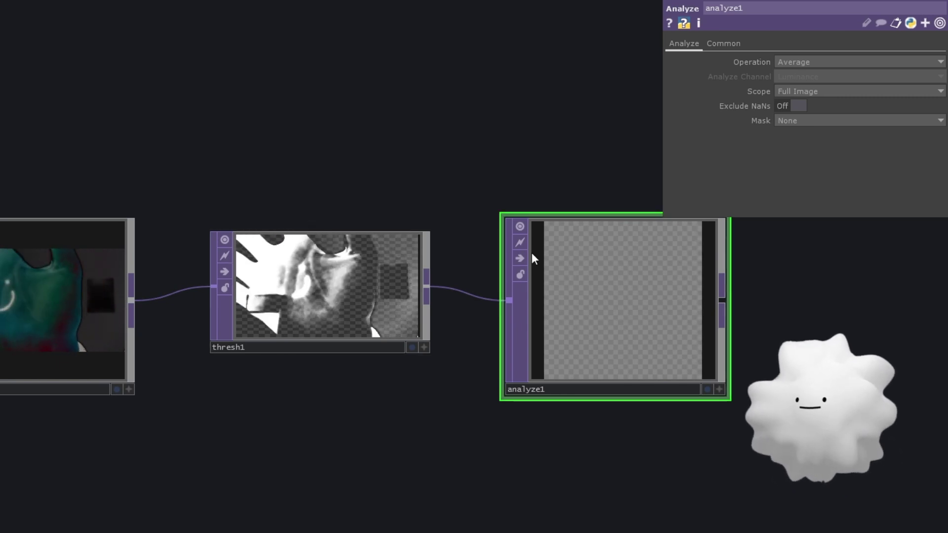
pyautogui.hscroll(3, 360, 174)
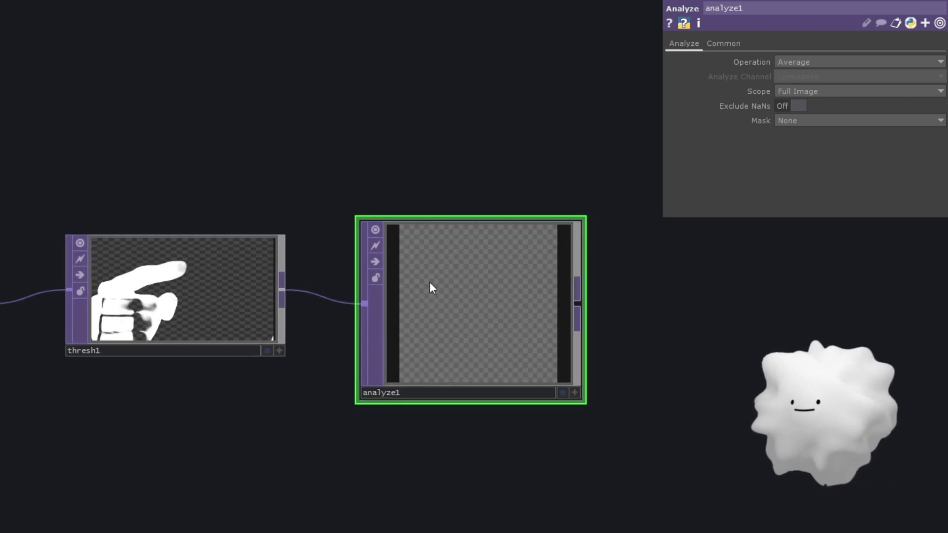
pyautogui.moveTo(363, 188); pyautogui.dragTo(314, 238)
pyautogui.scroll(-1, 363, 230)
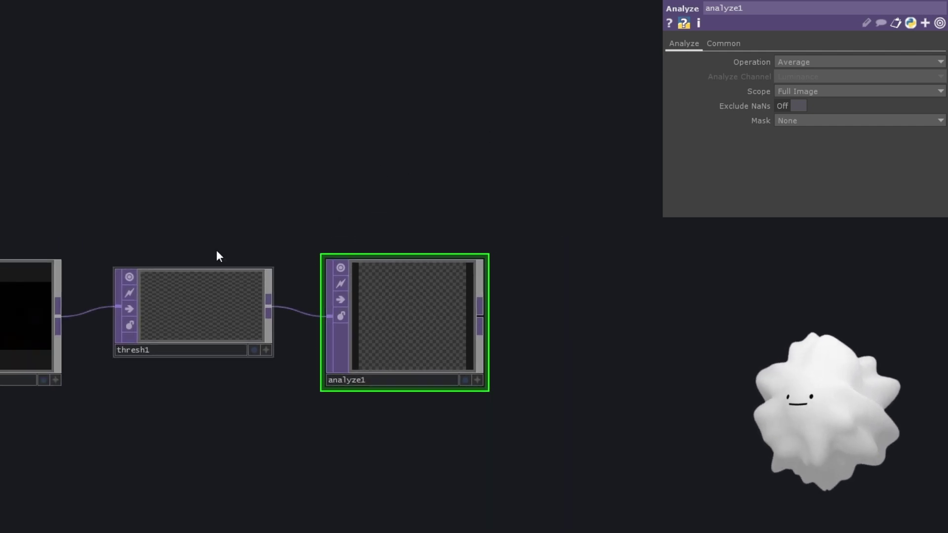
pyautogui.moveTo(114, 211); pyautogui.dragTo(326, 211)
pyautogui.scroll(-1, 324, 214)
# - Add a TOP to CHOP that reads analyze1 and place it beside that node
pyautogui.moveTo(431, 215); pyautogui.dragTo(199, 308)
pyautogui.scroll(1, 348, 375)
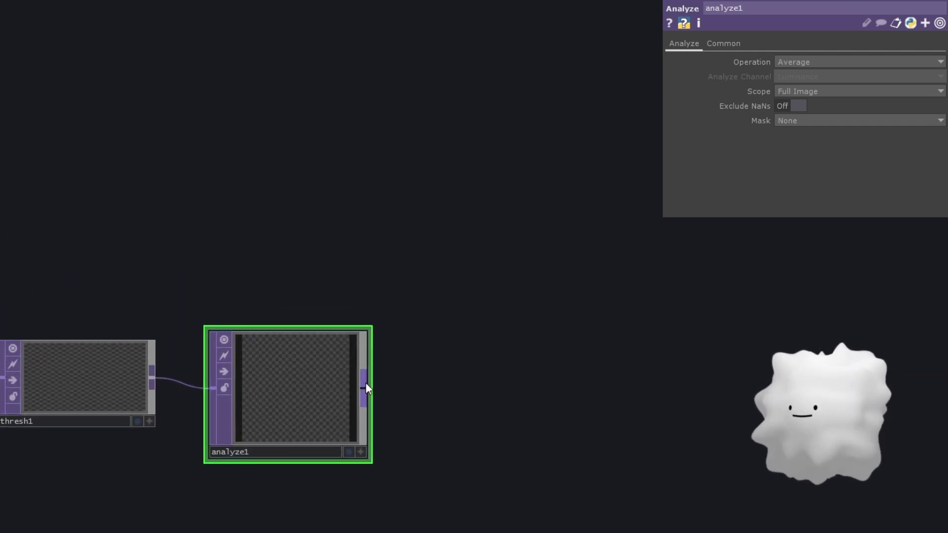
pyautogui.moveTo(366, 382); pyautogui.dragTo(448, 296)
pyautogui.click(322, 134)
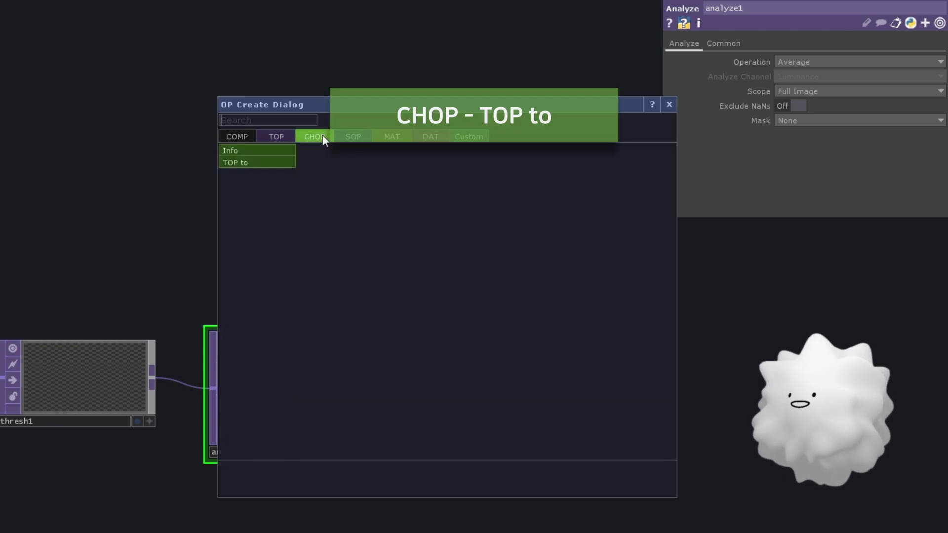
pyautogui.click(261, 162)
pyautogui.click(464, 370)
pyautogui.hscroll(2, 523, 247)
pyautogui.scroll(-1, 523, 247)
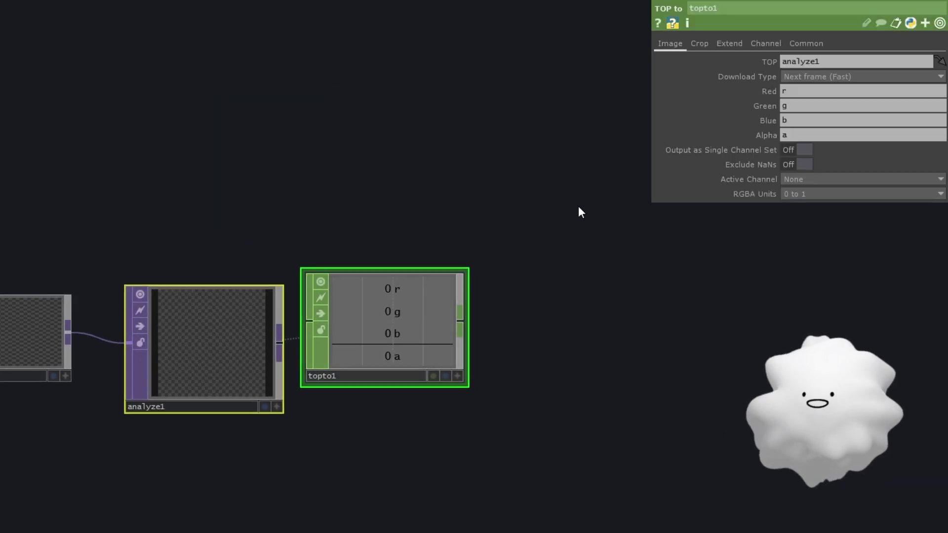
# - Clear the Green, Blue and Alpha channel names of topto1, keeping only r, and line it up with analyze1
pyautogui.click(790, 105)
pyautogui.press('BackSpace')
pyautogui.click(792, 118)
pyautogui.press('BackSpace')
pyautogui.click(792, 133)
pyautogui.press('BackSpace')
pyautogui.click(618, 170)
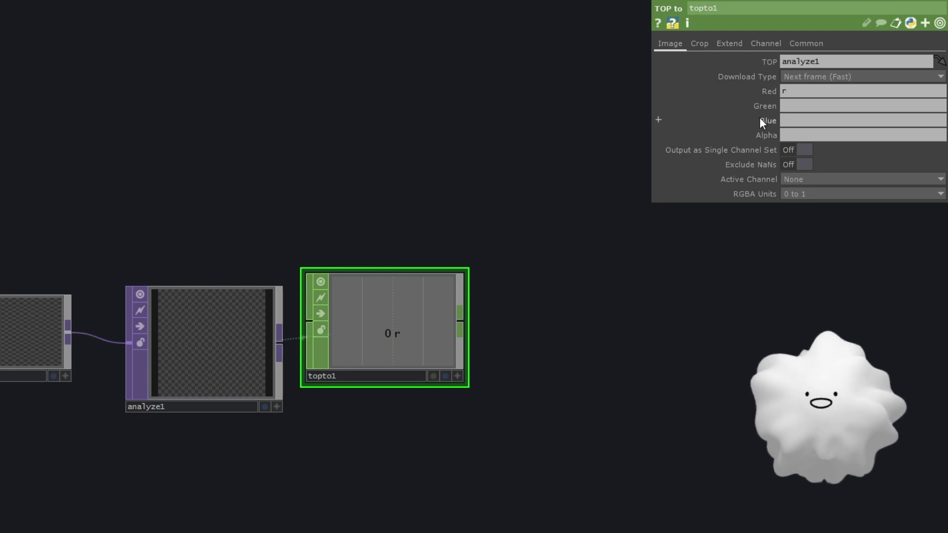
pyautogui.moveTo(542, 312); pyautogui.dragTo(543, 301)
pyautogui.moveTo(386, 298); pyautogui.dragTo(386, 328)
pyautogui.moveTo(495, 276); pyautogui.dragTo(546, 254)
# - Add a Trail CHOP above topto1 and connect topto1's output to its first input
pyautogui.hscroll(3, 436, 285)
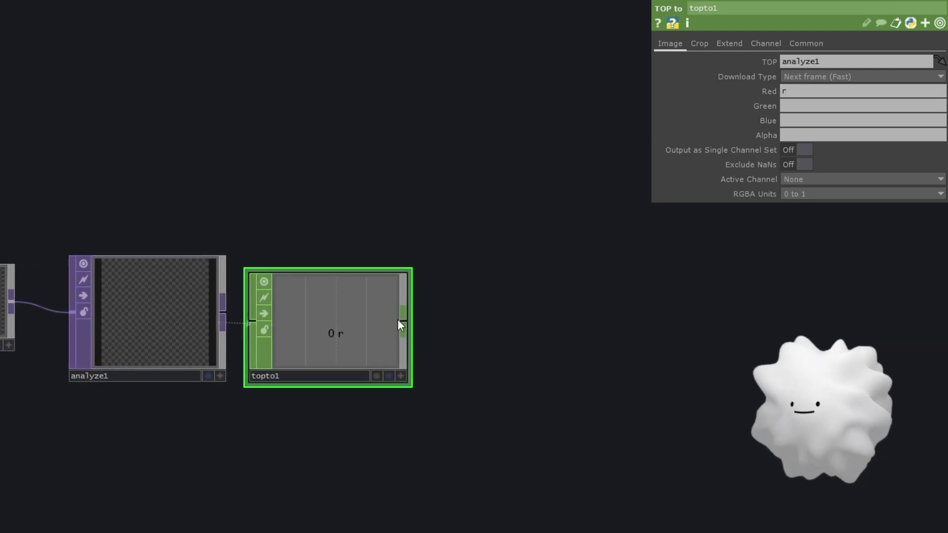
pyautogui.hscroll(3, 317, 300)
pyautogui.scroll(3, 142, 254)
pyautogui.press('Tab')
pyautogui.click(528, 302)
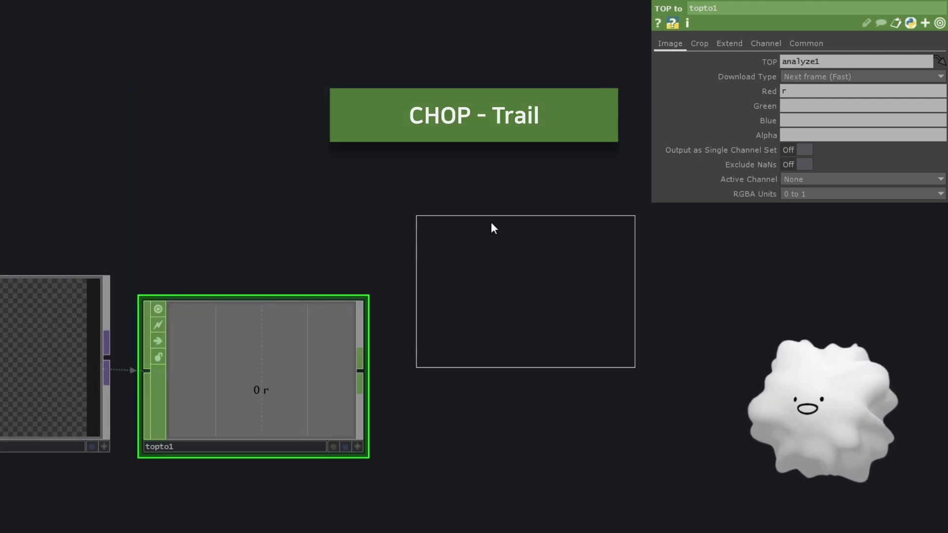
pyautogui.click(440, 166)
pyautogui.moveTo(363, 325); pyautogui.dragTo(362, 332)
pyautogui.scroll(-3, 509, 276)
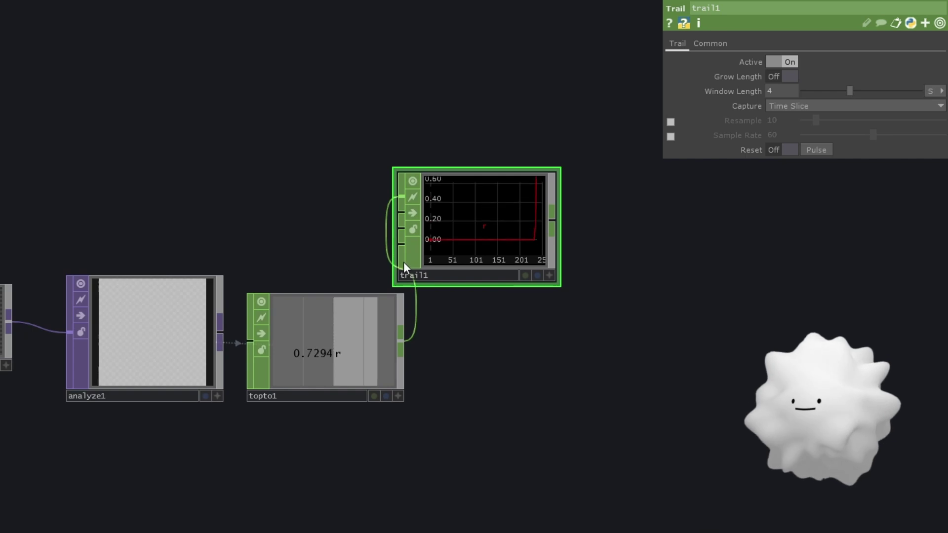
# - Display the live webcam feed from null2 as the network background
pyautogui.scroll(-4, 395, 259)
pyautogui.moveTo(391, 260); pyautogui.dragTo(565, 262)
pyautogui.scroll(2, 235, 230)
pyautogui.moveTo(346, 216); pyautogui.dragTo(509, 211)
pyautogui.click(156, 365)
pyautogui.press('d')
# - Examine how the curve in trail1 responds to hand movement in the webcam background
pyautogui.moveTo(369, 155); pyautogui.dragTo(42, 191)
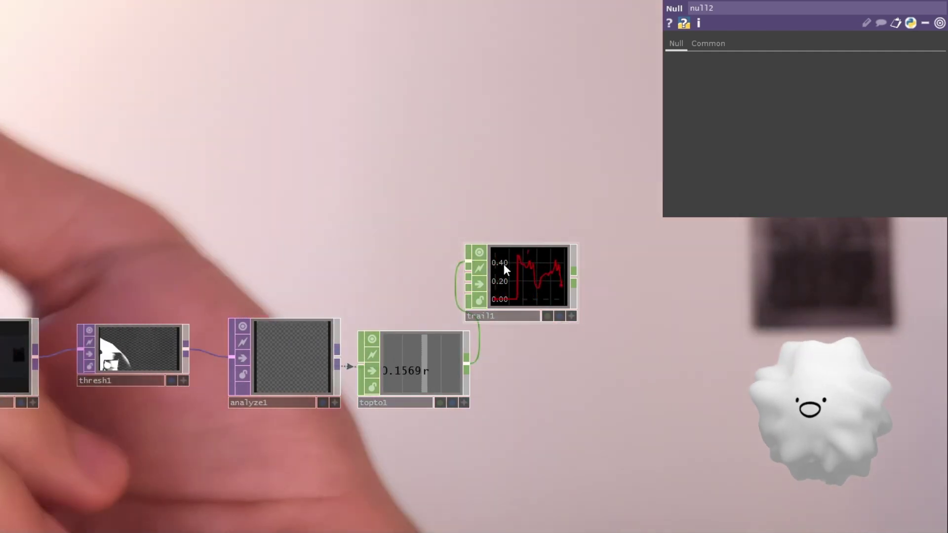
pyautogui.scroll(3, 557, 281)
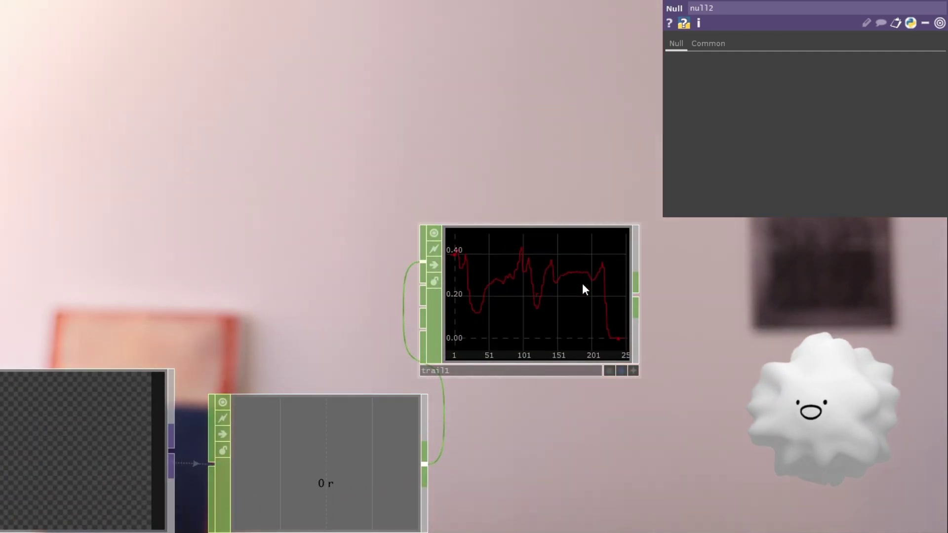
pyautogui.scroll(-1, 582, 283)
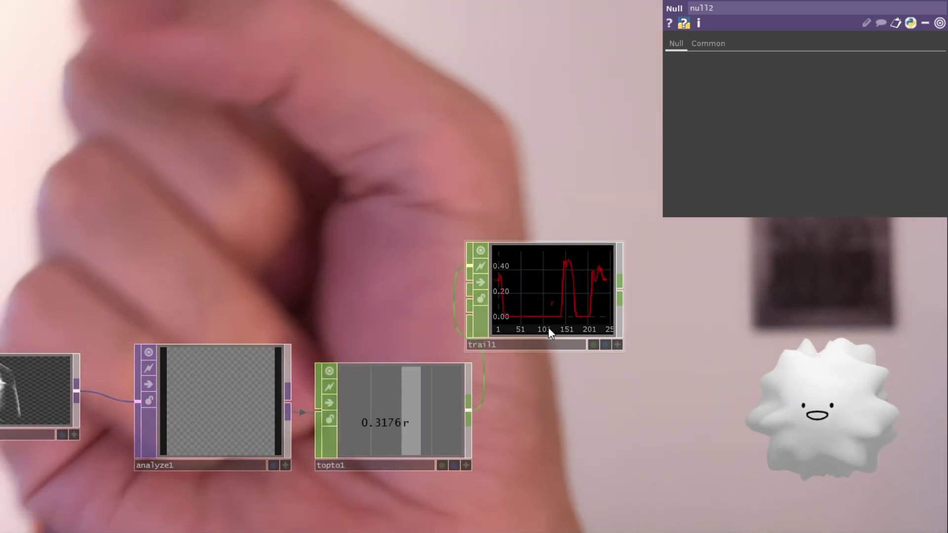
pyautogui.moveTo(605, 316); pyautogui.dragTo(507, 300)
pyautogui.scroll(2, 508, 300)
pyautogui.scroll(1, 511, 305)
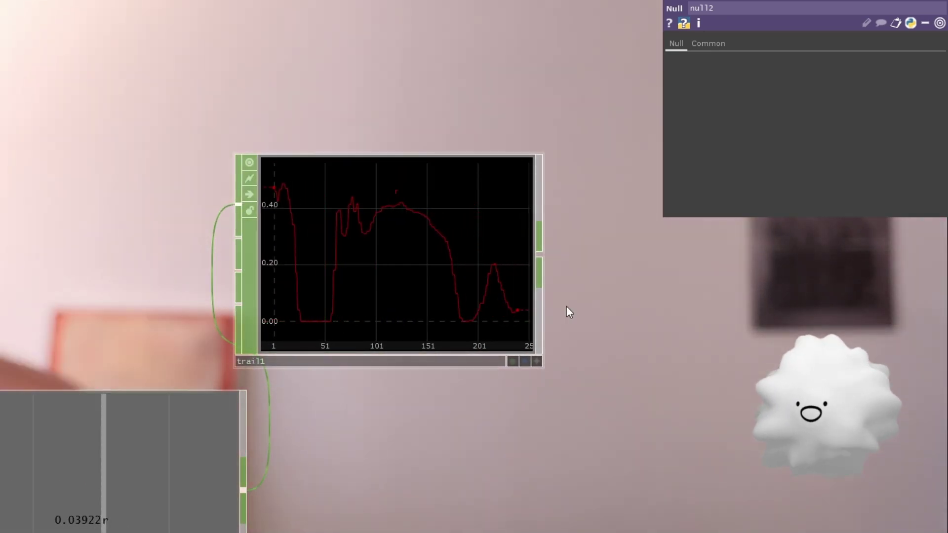
pyautogui.moveTo(574, 311); pyautogui.dragTo(489, 375)
pyautogui.scroll(-1, 486, 345)
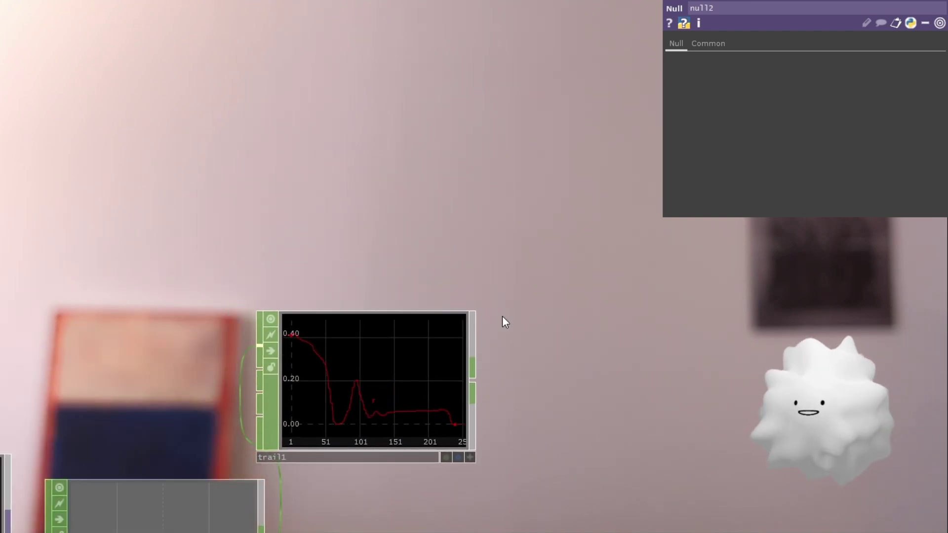
pyautogui.moveTo(512, 297); pyautogui.dragTo(523, 330)
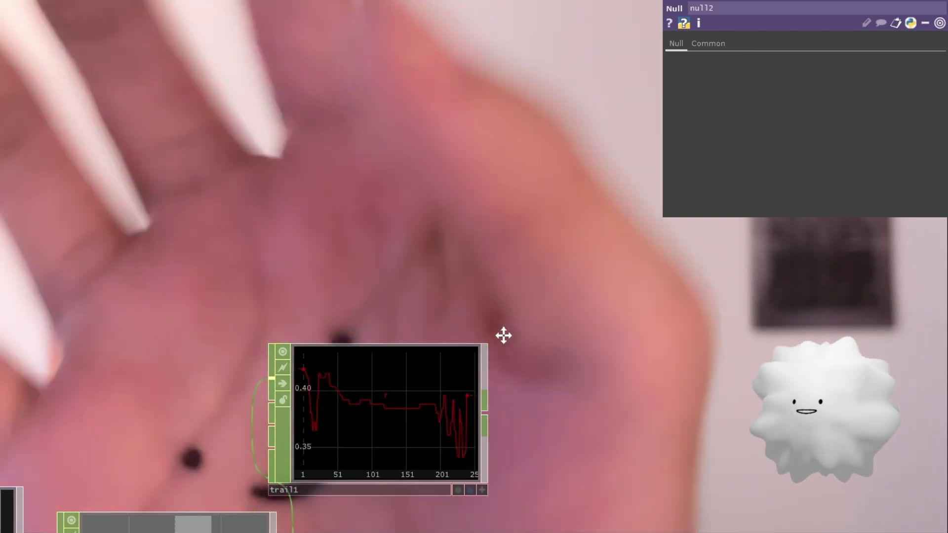
# - Insert a Lag CHOP between topto1 and trail1, moving trail1 aside to make room
pyautogui.moveTo(503, 335); pyautogui.dragTo(390, 174)
pyautogui.moveTo(370, 260); pyautogui.dragTo(517, 260)
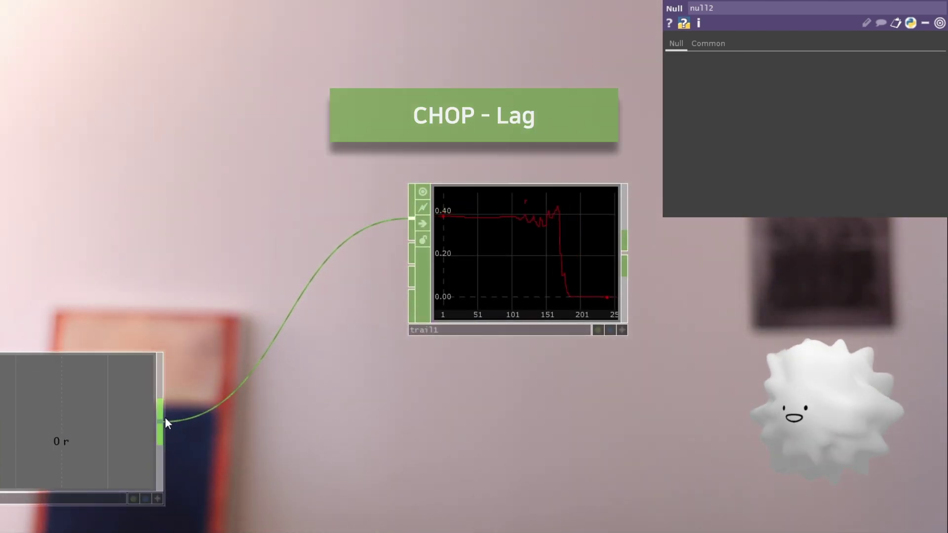
pyautogui.rightClick(165, 422)
pyautogui.click(117, 509)
pyautogui.click(298, 431)
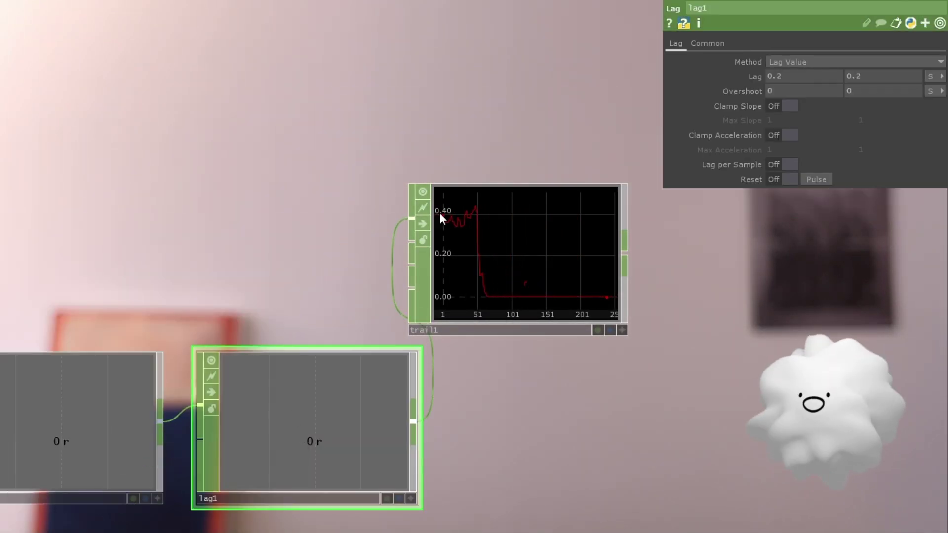
# - Set both Lag values of lag1 to 0.1, check the smoothed curve, and move trail1 farther from lag1
pyautogui.moveTo(571, 115); pyautogui.dragTo(516, 115)
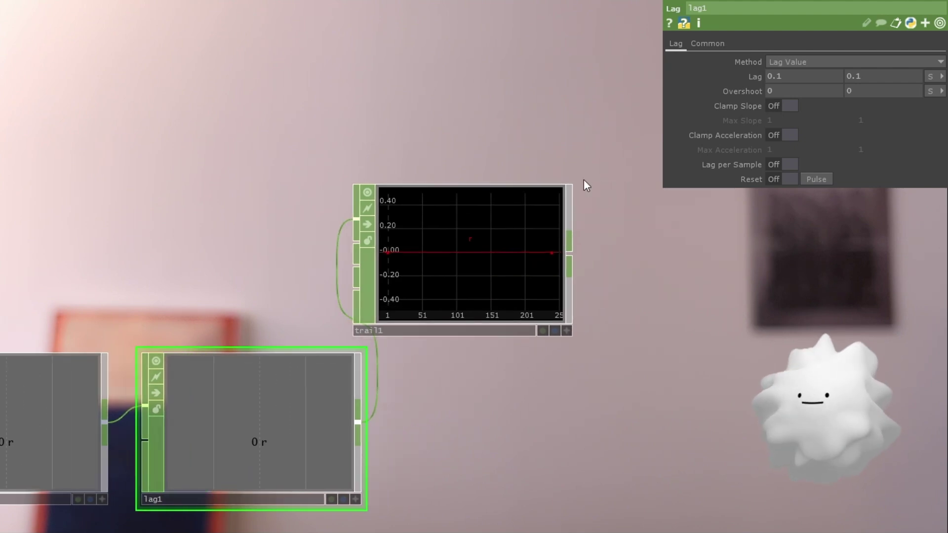
pyautogui.scroll(3, 570, 183)
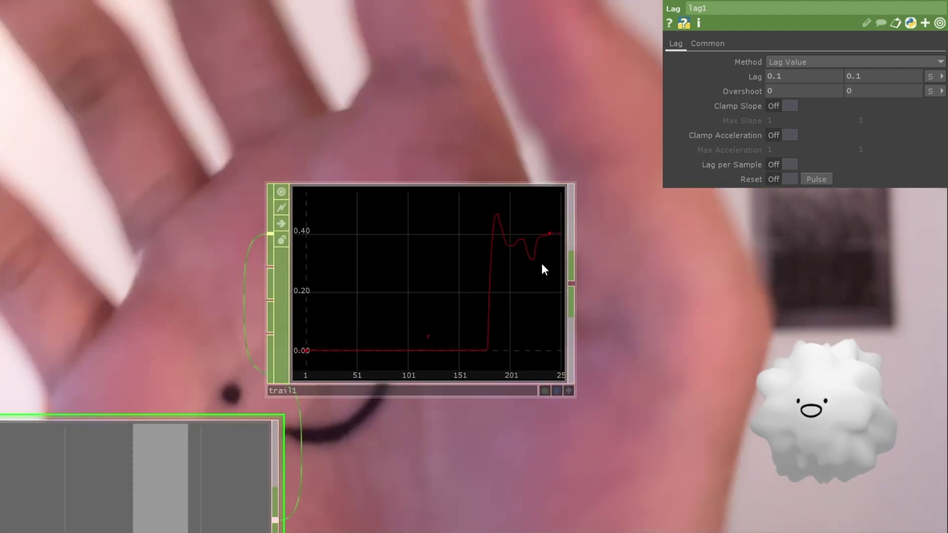
pyautogui.moveTo(542, 267); pyautogui.dragTo(691, 284, button='middle')
pyautogui.moveTo(550, 284); pyautogui.dragTo(385, 283)
pyautogui.moveTo(360, 267); pyautogui.dragTo(514, 267)
# - Add an unconnected Constant CHOP in the empty space above lag1
pyautogui.moveTo(37, 268); pyautogui.dragTo(13, 268, button='middle')
pyautogui.scroll(5, 14, 268)
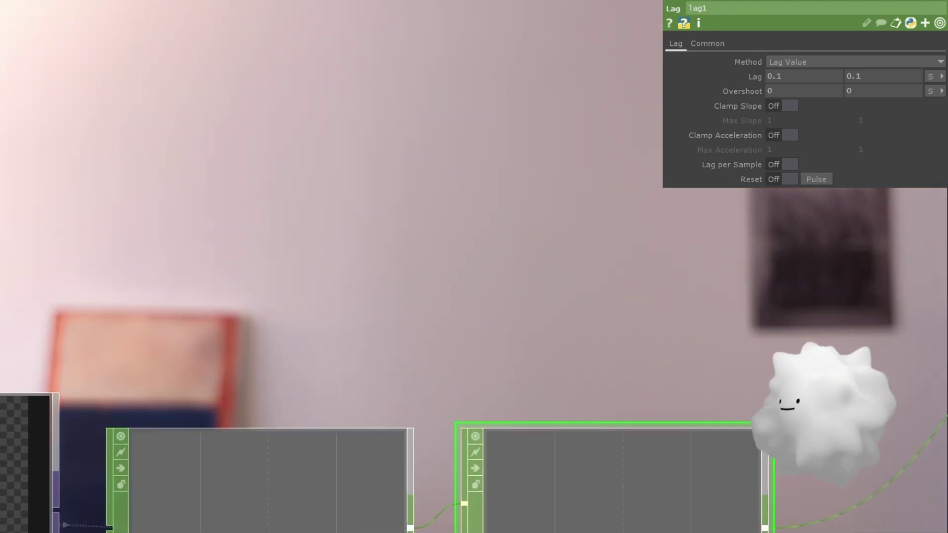
pyautogui.scroll(-5, 173, 213)
pyautogui.scroll(-1, 333, 218)
pyautogui.moveTo(400, 147); pyautogui.dragTo(296, 158)
pyautogui.press('Tab')
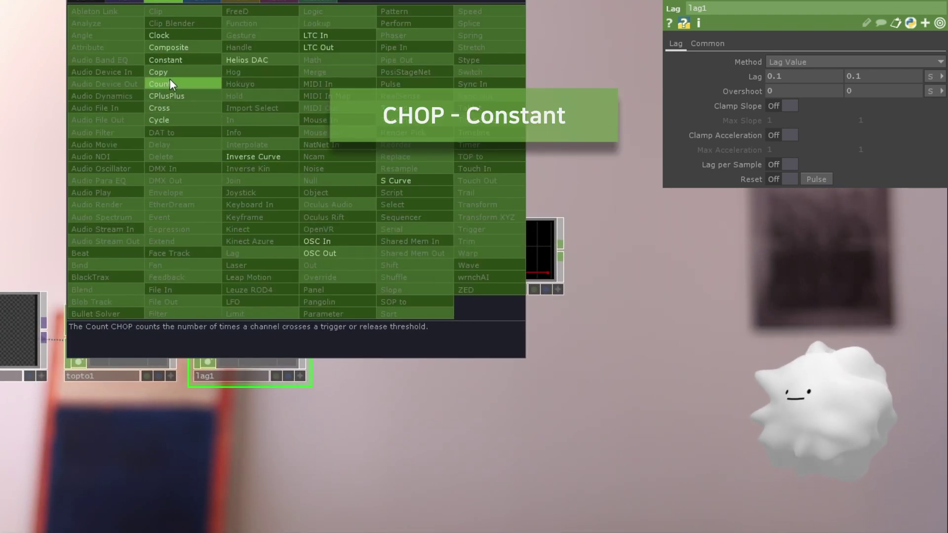
pyautogui.click(177, 61)
pyautogui.click(180, 63)
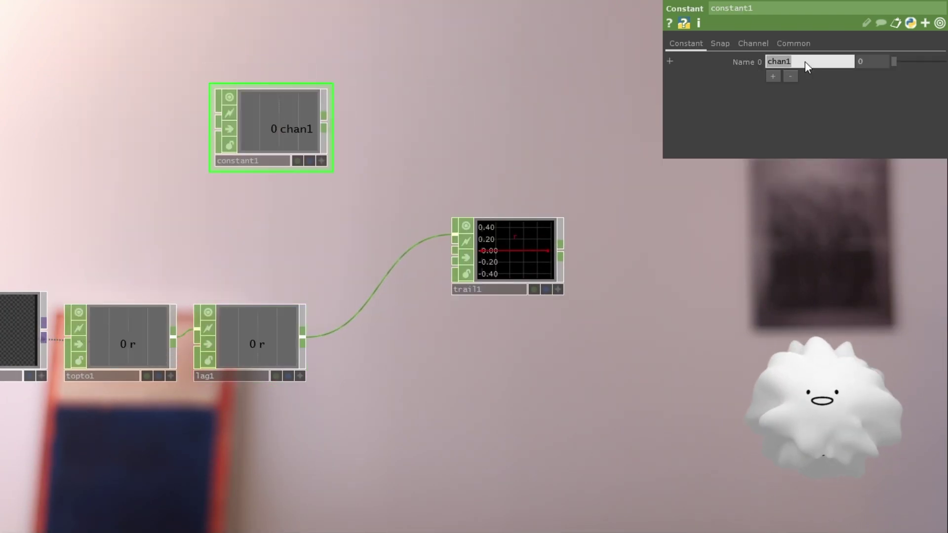
# - Rename constant1's channel to sensitivity and align the node directly above lag1
pyautogui.write('sensitiv')
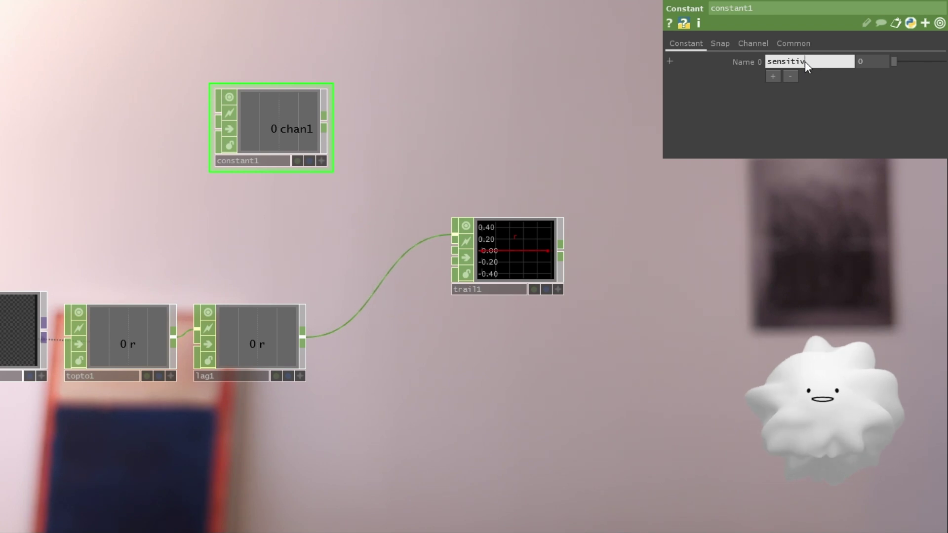
pyautogui.write('ity')
pyautogui.press('Return')
pyautogui.scroll(2, 277, 147)
pyautogui.moveTo(276, 147); pyautogui.dragTo(246, 177)
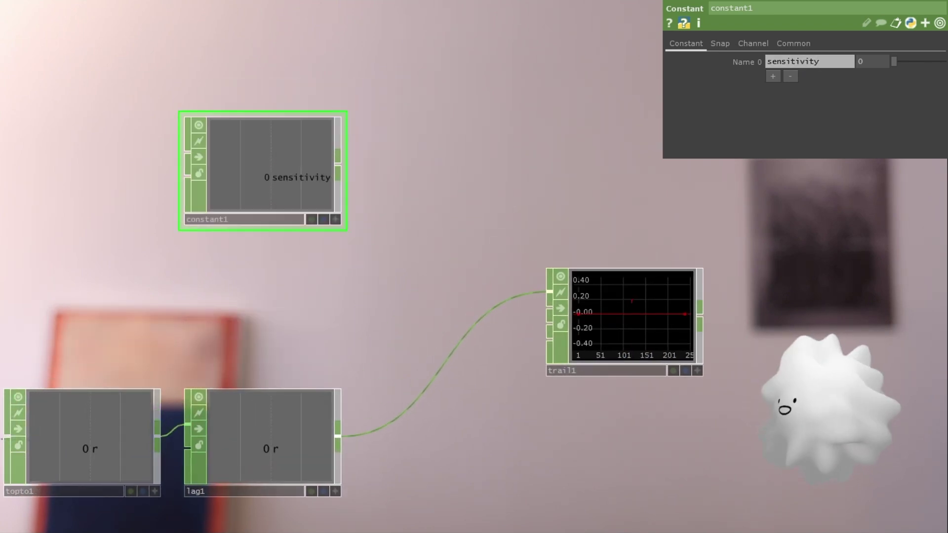
# - Rename constant1's channel to cutoff
pyautogui.moveTo(389, 329); pyautogui.dragTo(263, 300)
pyautogui.moveTo(264, 299); pyautogui.dragTo(256, 204, button='middle')
pyautogui.doubleClick(826, 62)
pyautogui.write('cutoff')
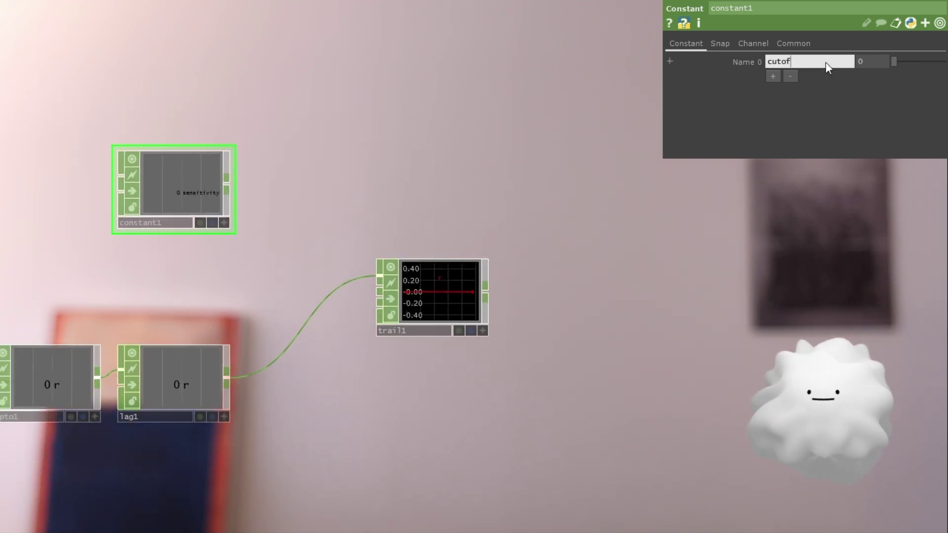
pyautogui.press('Return')
# - Insert a Limit CHOP between lag1 and trail1, moving trail1 up and away to make room
pyautogui.moveTo(368, 177); pyautogui.dragTo(491, 335)
pyautogui.moveTo(394, 299); pyautogui.dragTo(501, 278)
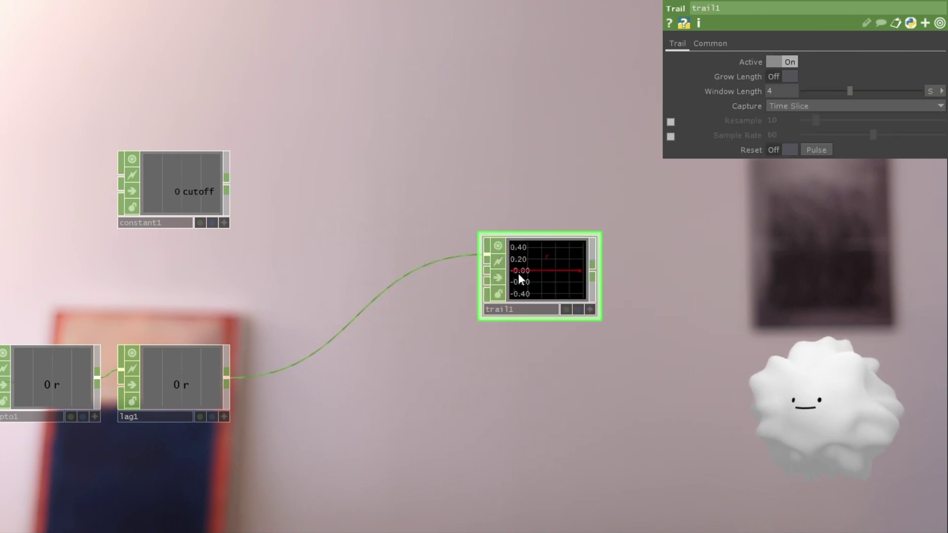
pyautogui.scroll(2, 247, 333)
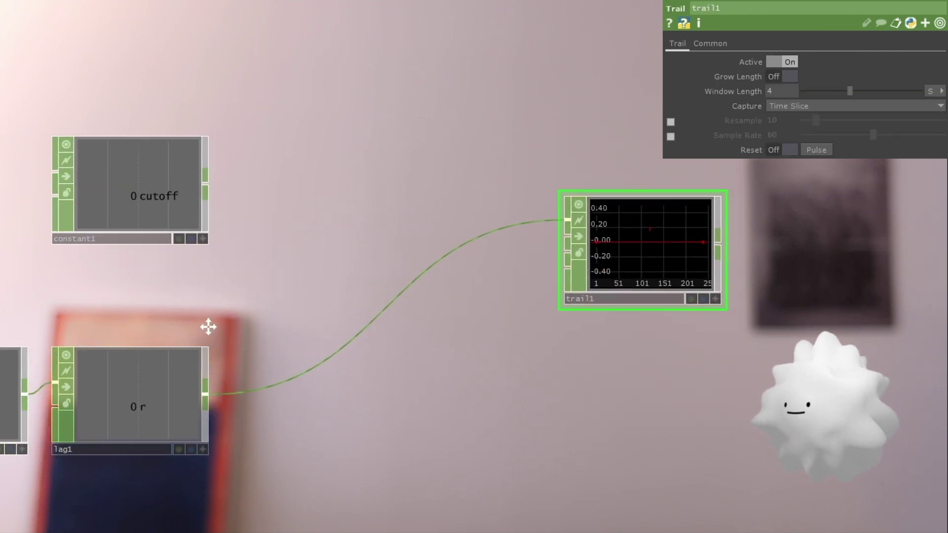
pyautogui.rightClick(159, 384)
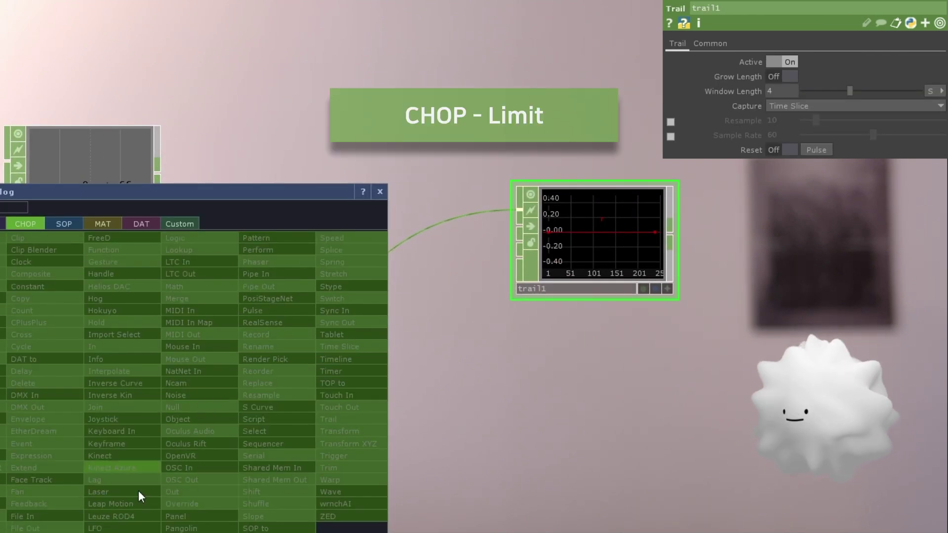
pyautogui.click(118, 532)
pyautogui.click(293, 389)
pyautogui.click(601, 249)
pyautogui.moveTo(602, 255); pyautogui.dragTo(572, 133)
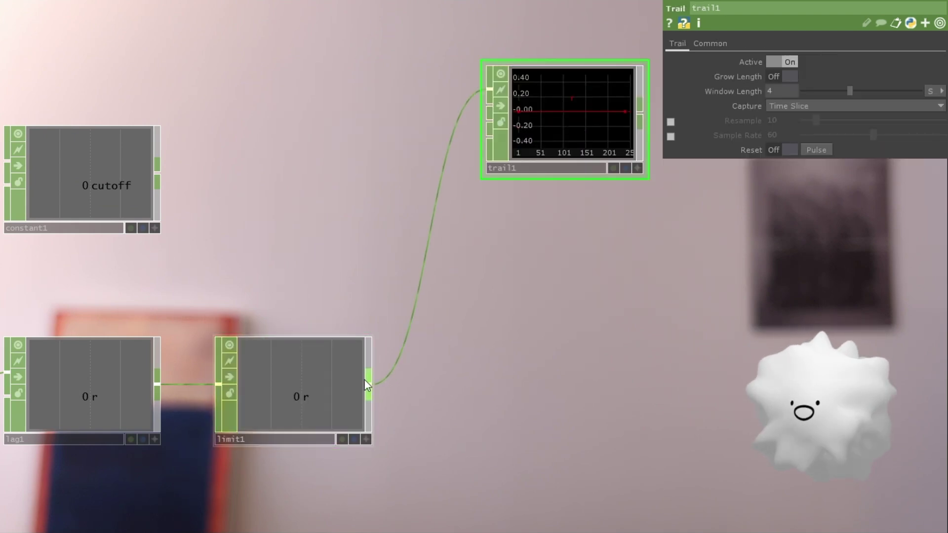
# - Insert a Math CHOP on the wire between limit1 and trail1
pyautogui.rightClick(371, 383)
pyautogui.click(404, 296)
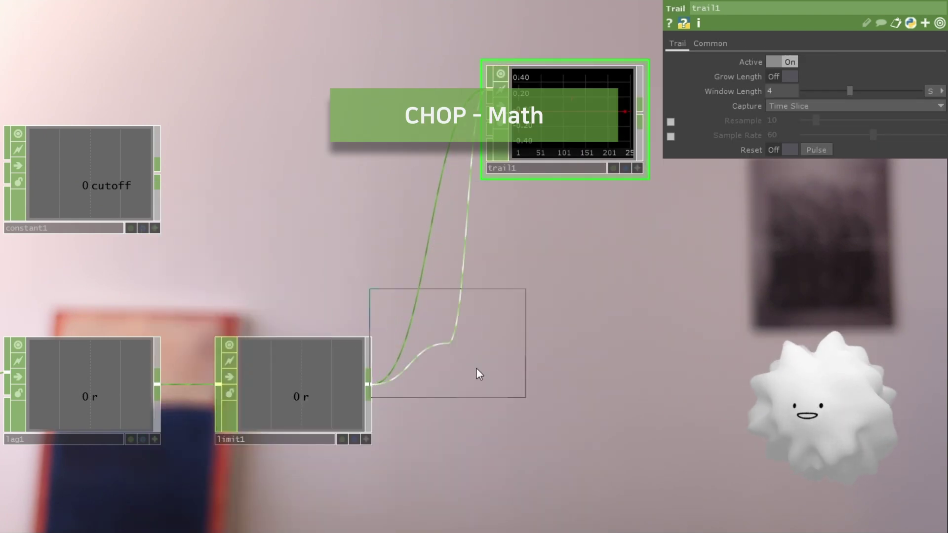
pyautogui.click(532, 415)
# - Set limit1's limiting Type to Clamp
pyautogui.click(289, 341)
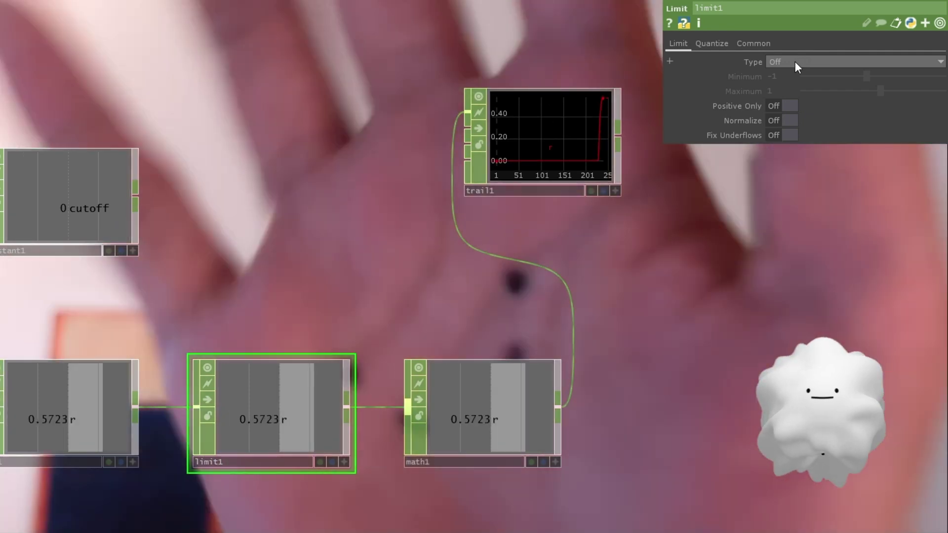
pyautogui.click(795, 61)
pyautogui.click(789, 85)
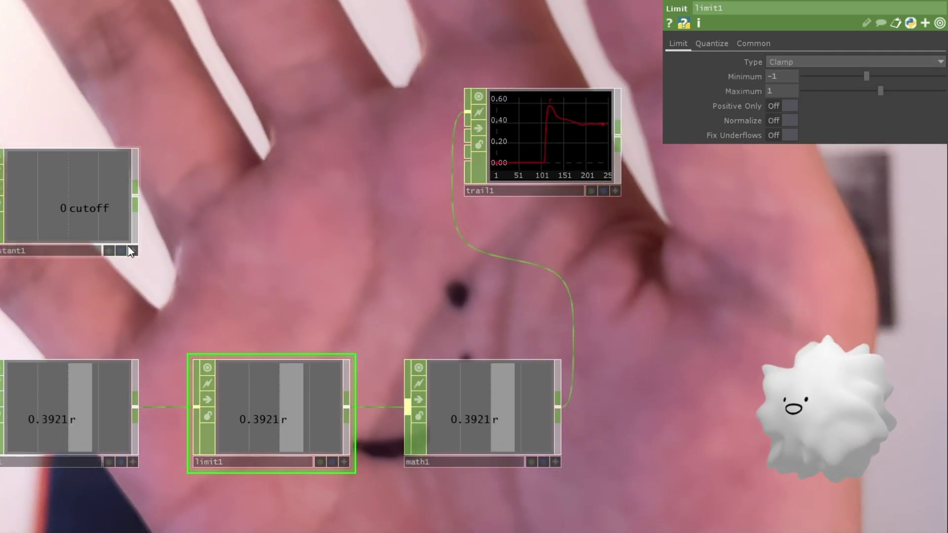
# - Make constant1's viewer active and set its cutoff channel to 0.2
pyautogui.click(123, 237)
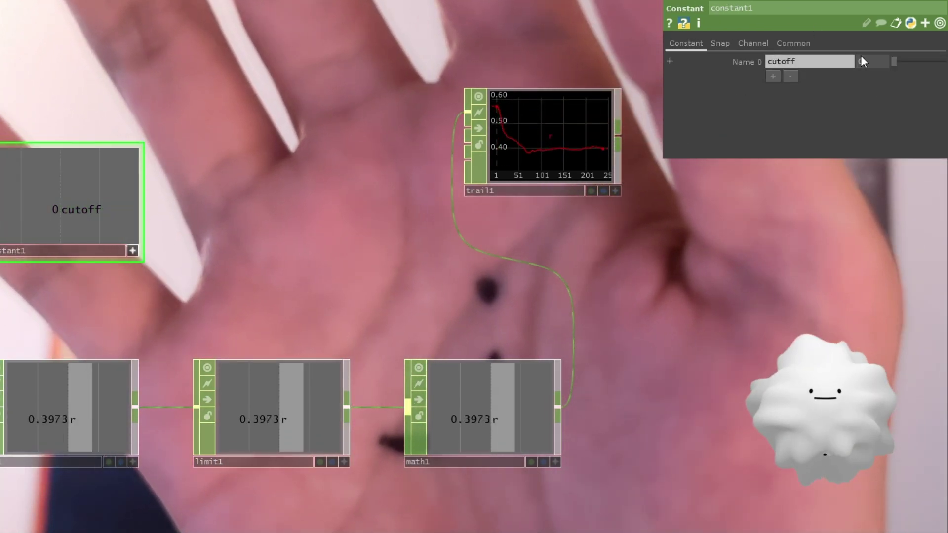
pyautogui.click(861, 57)
pyautogui.write('0.2')
pyautogui.press('Return')
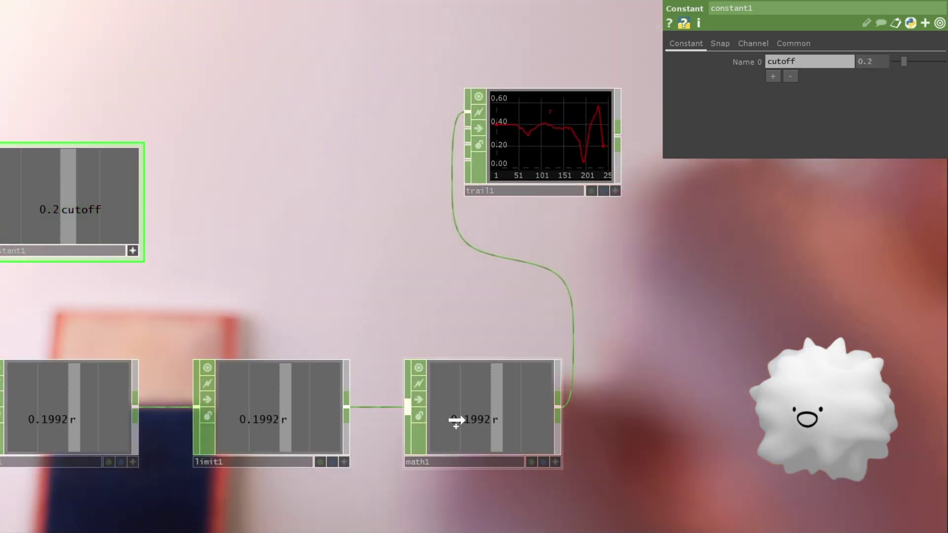
# - Link limit1's Minimum to constant1's cutoff channel
pyautogui.click(456, 420)
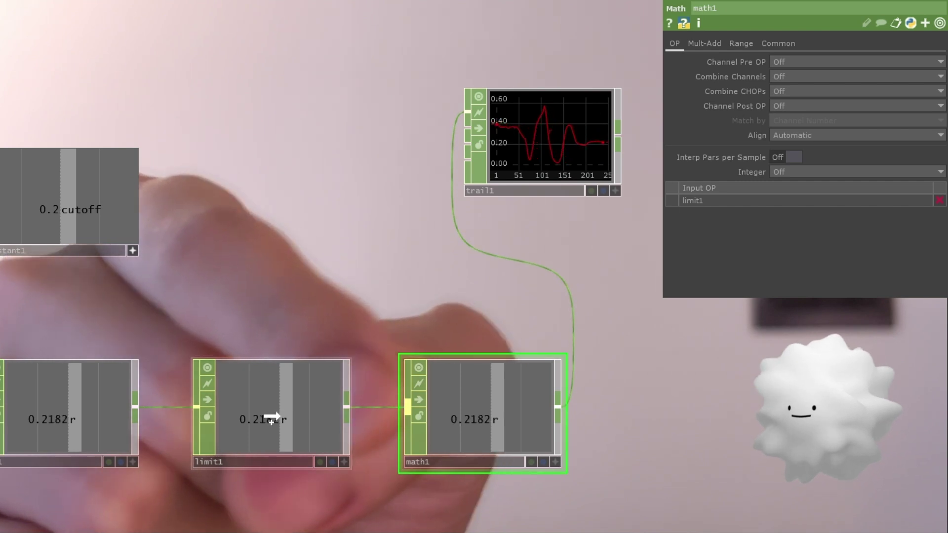
pyautogui.click(271, 419)
pyautogui.moveTo(271, 420); pyautogui.dragTo(774, 78)
pyautogui.click(784, 74)
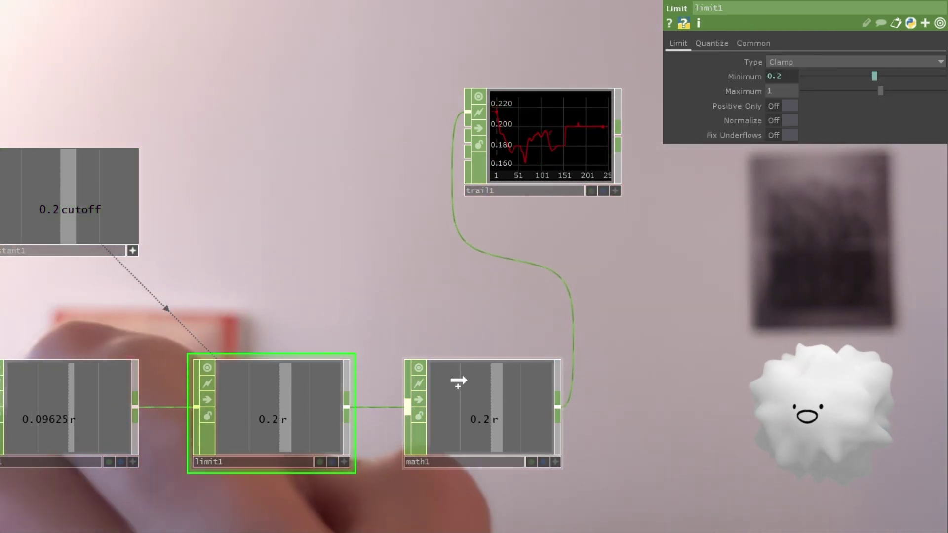
# - Link math1's lower From Range value to the cutoff channel and compare the lagged and remapped curves in trail1
pyautogui.click(459, 383)
pyautogui.click(739, 43)
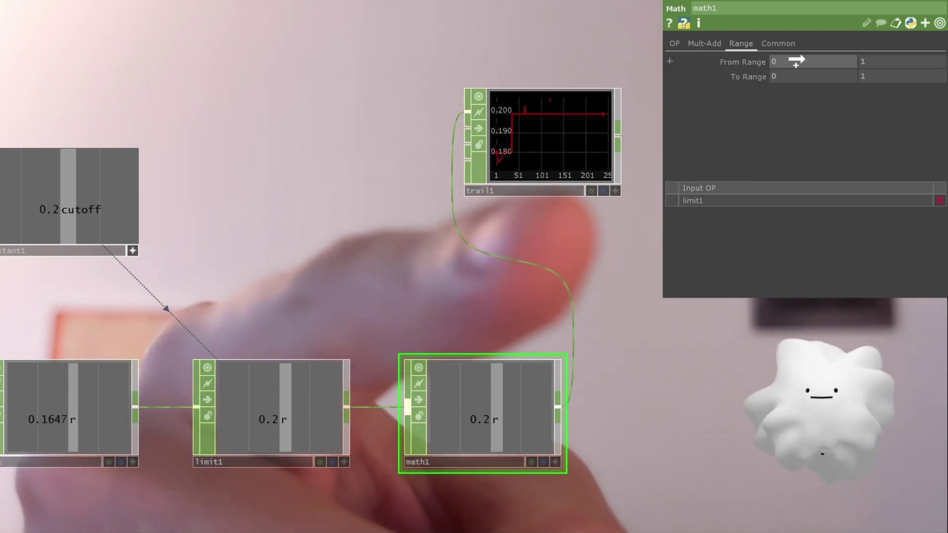
pyautogui.moveTo(796, 61); pyautogui.dragTo(808, 59)
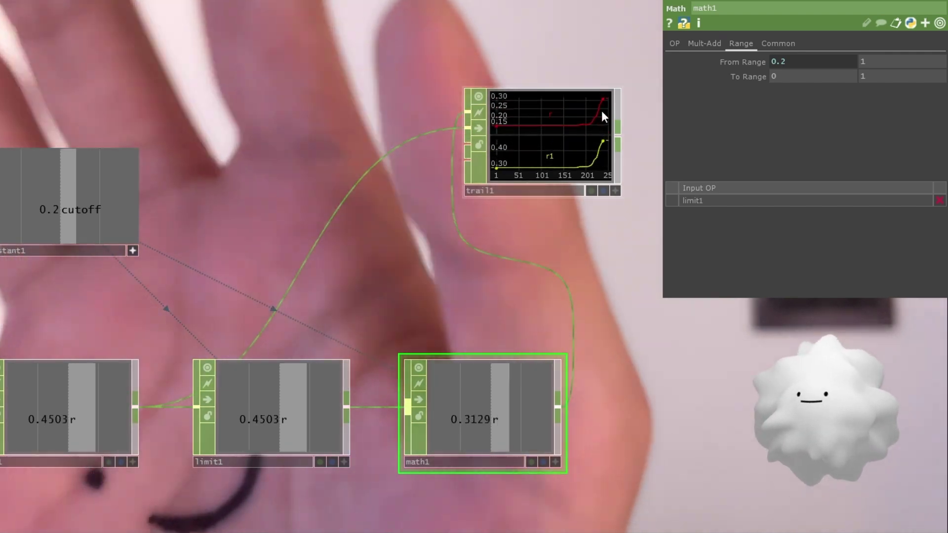
pyautogui.scroll(3, 602, 110)
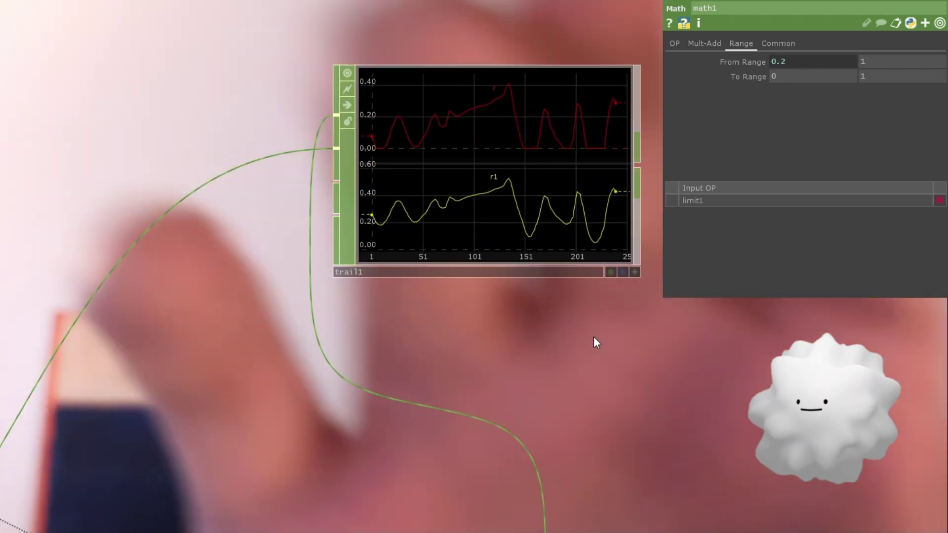
pyautogui.moveTo(594, 337); pyautogui.dragTo(493, 333)
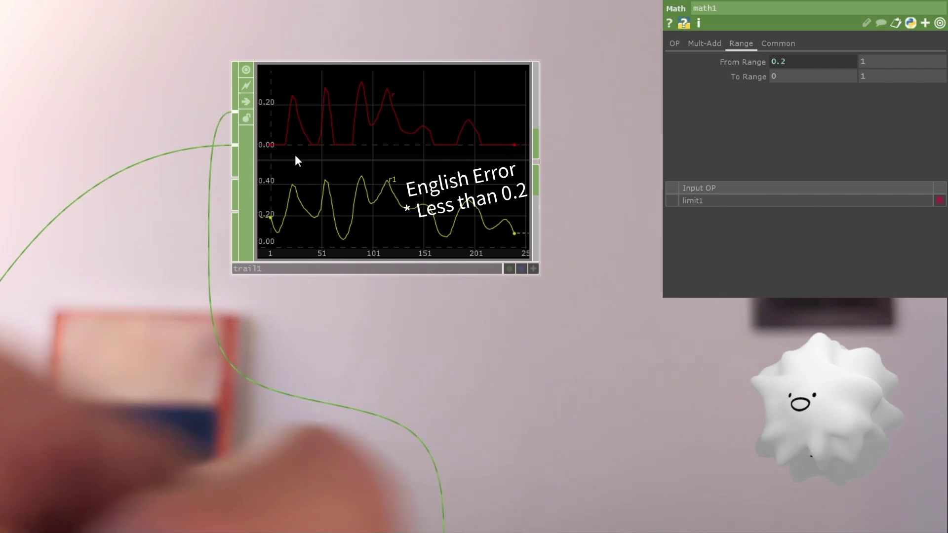
pyautogui.scroll(-5, 339, 154)
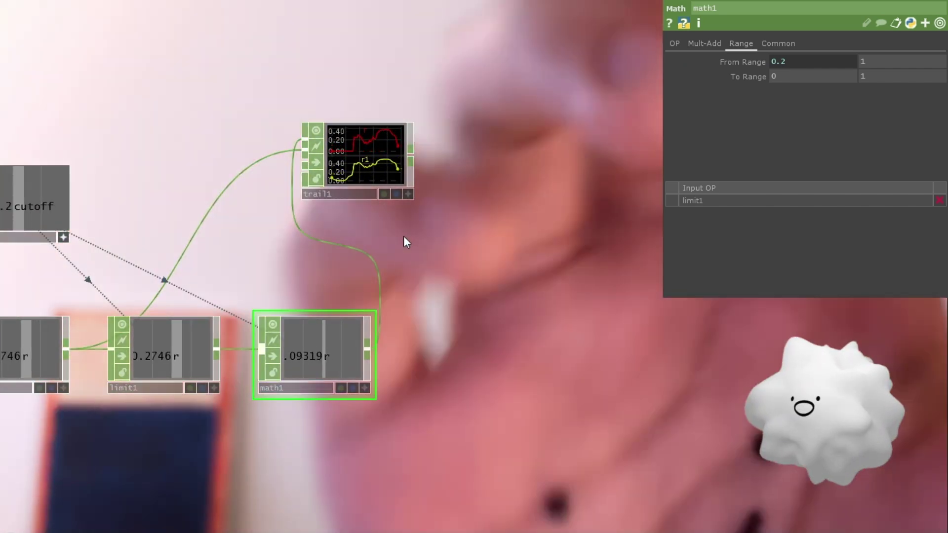
pyautogui.scroll(3, 405, 242)
# - Add a second Math CHOP after math1 and set its Integer option to Ceiling
pyautogui.scroll(-4, 425, 271)
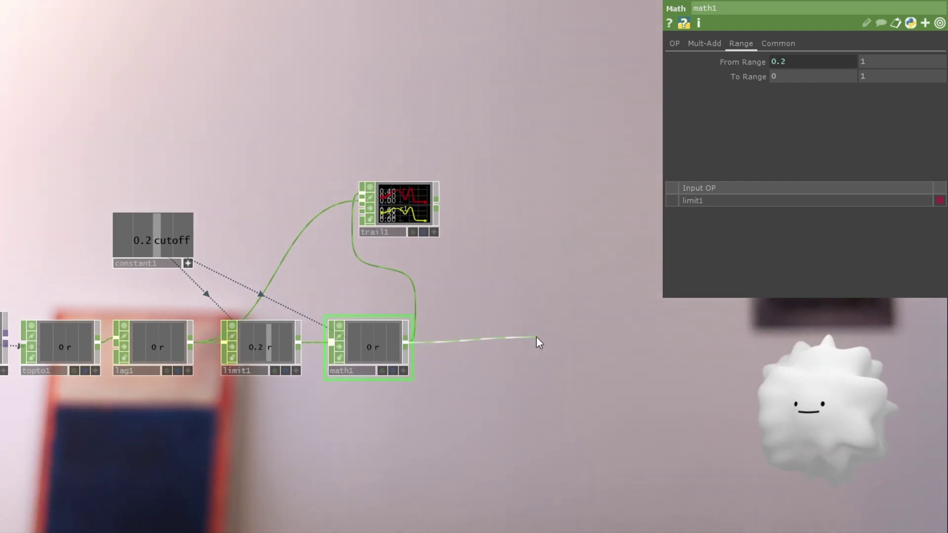
pyautogui.press('Tab')
pyautogui.click(557, 239)
pyautogui.click(552, 332)
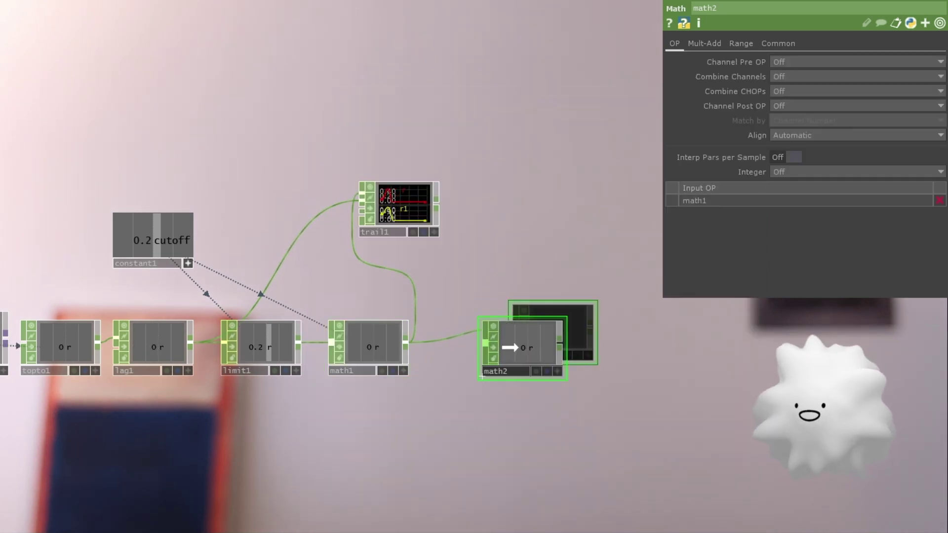
pyautogui.scroll(3, 554, 331)
pyautogui.click(784, 173)
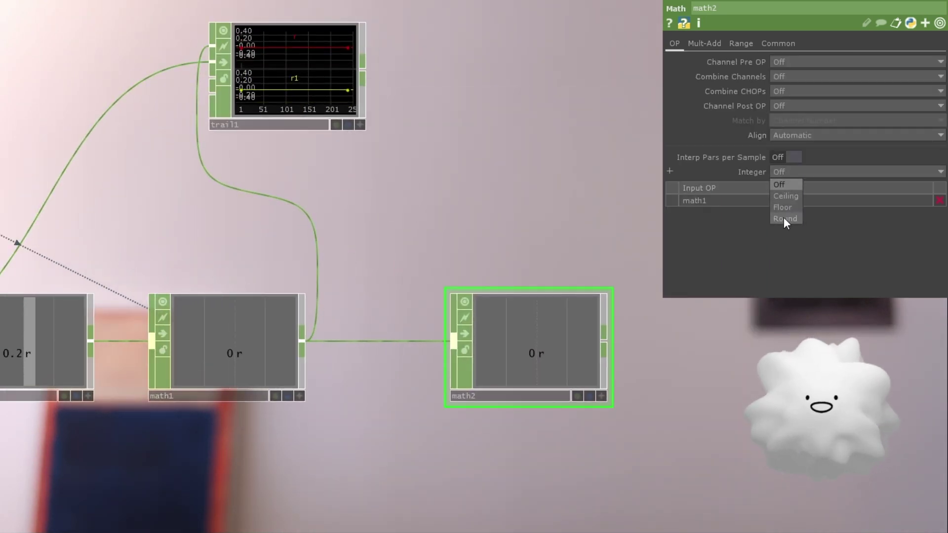
pyautogui.click(786, 198)
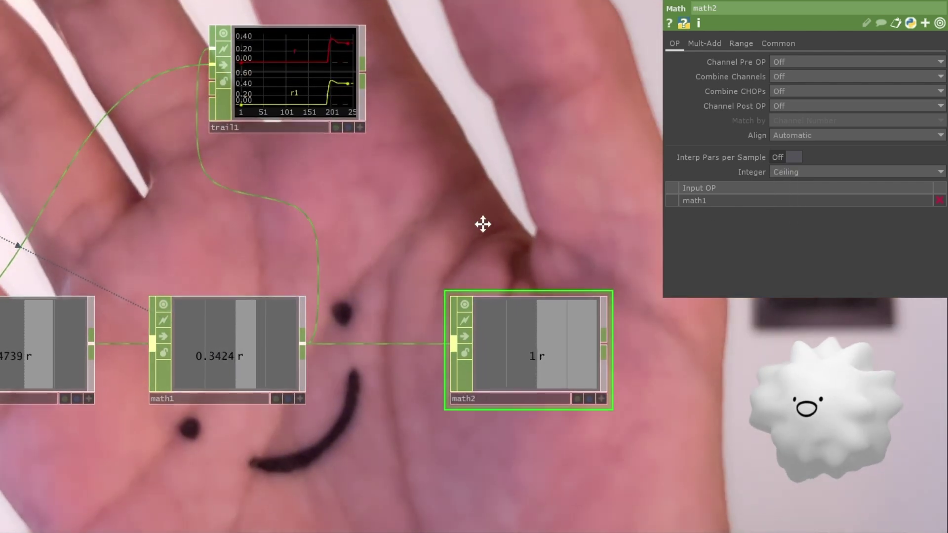
# - Compare math2's output with math1's values while moving in front of the camera
pyautogui.moveTo(483, 222); pyautogui.dragTo(448, 235)
pyautogui.scroll(-3, 444, 234)
pyautogui.scroll(3, 305, 264)
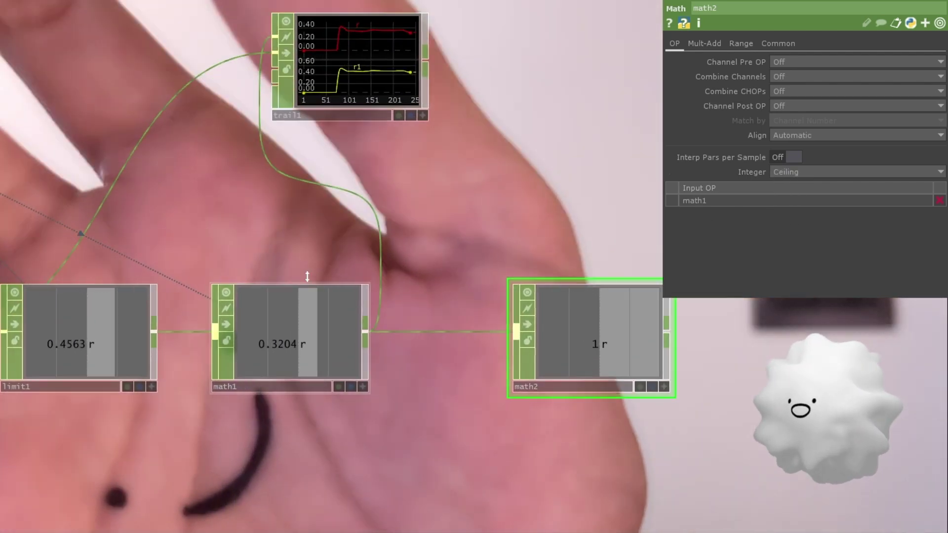
pyautogui.moveTo(278, 250); pyautogui.dragTo(271, 276)
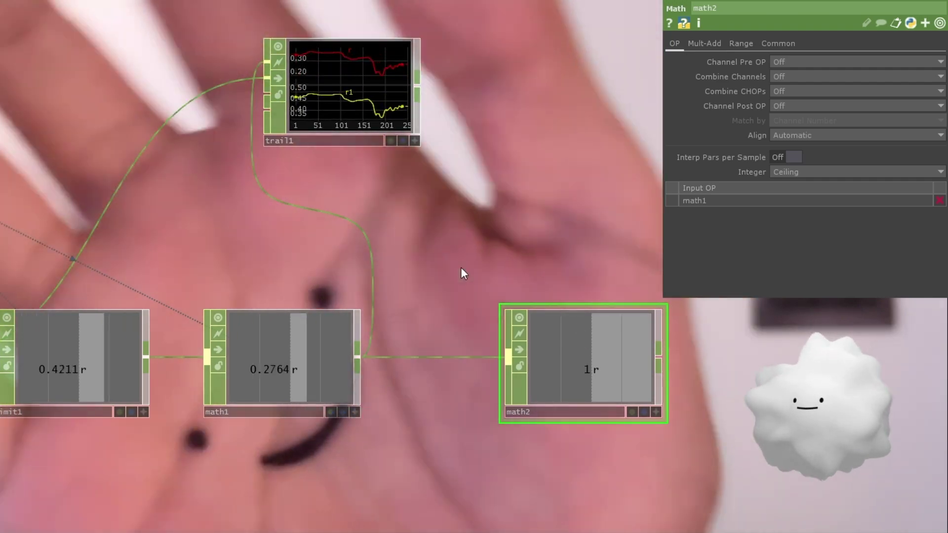
pyautogui.moveTo(467, 272); pyautogui.dragTo(381, 269)
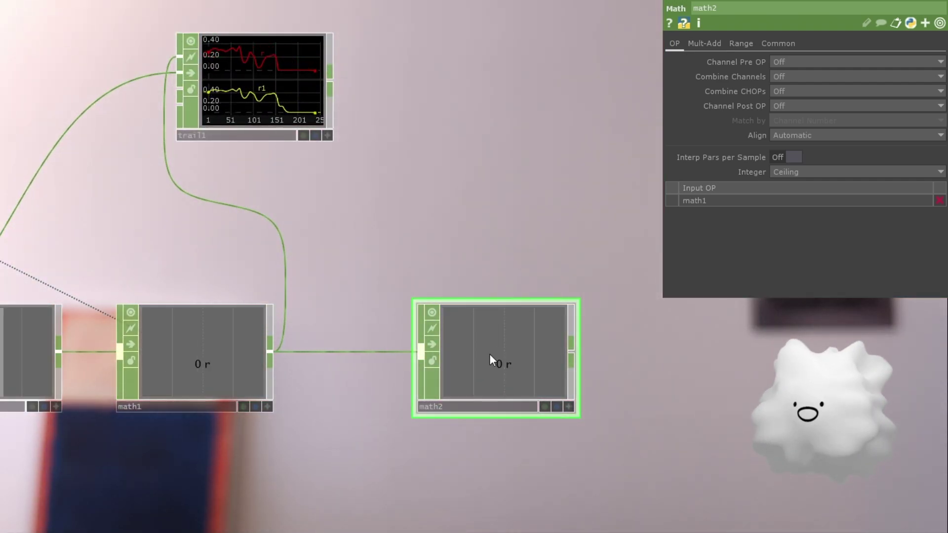
pyautogui.scroll(2, 484, 353)
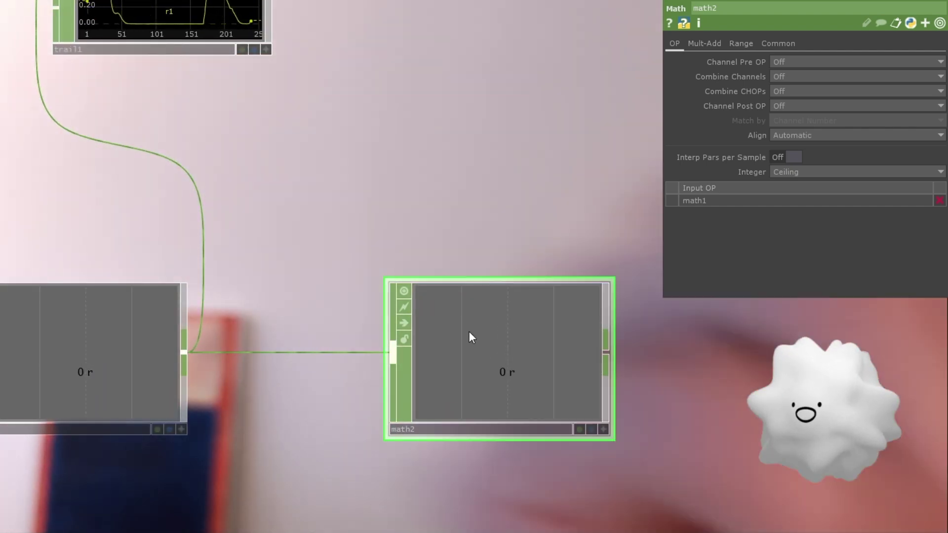
# - Add the Noto_Hypnosis_Standby and Noto_Hypnosis videos as two Movie File In TOPs below the CHOP chain
pyautogui.scroll(-6, 449, 309)
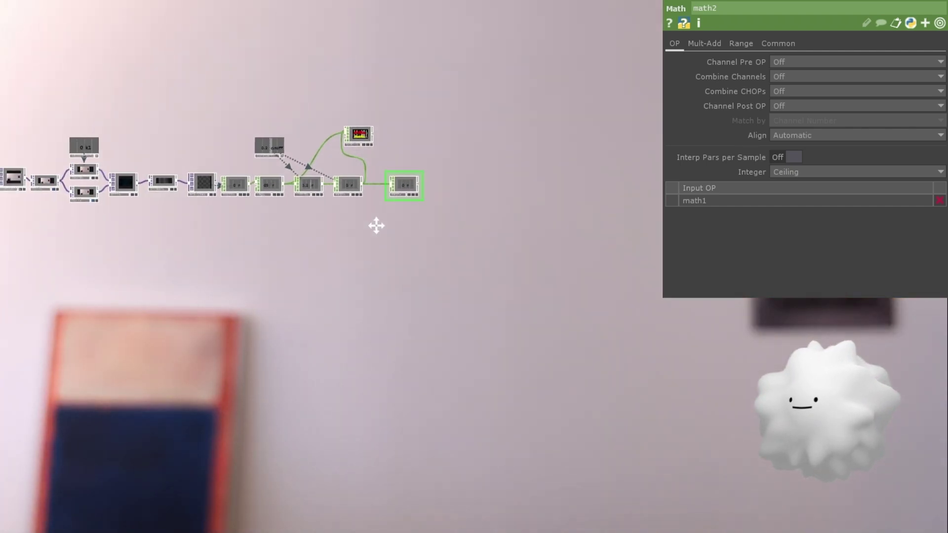
pyautogui.moveTo(376, 226); pyautogui.dragTo(403, 252)
pyautogui.moveTo(334, 265); pyautogui.dragTo(371, 264, button='middle')
pyautogui.scroll(-1, 371, 264)
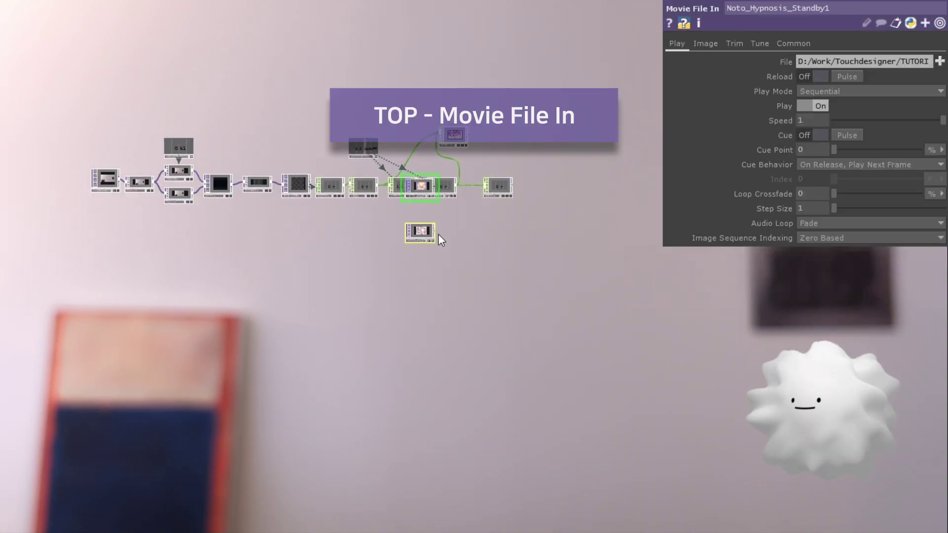
pyautogui.scroll(3, 439, 234)
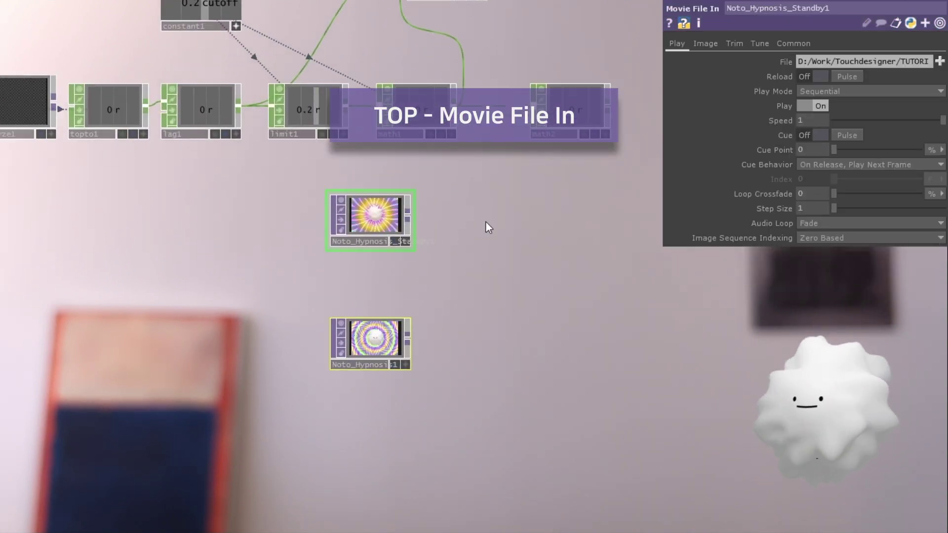
pyautogui.scroll(5, 385, 256)
pyautogui.scroll(-5, 398, 289)
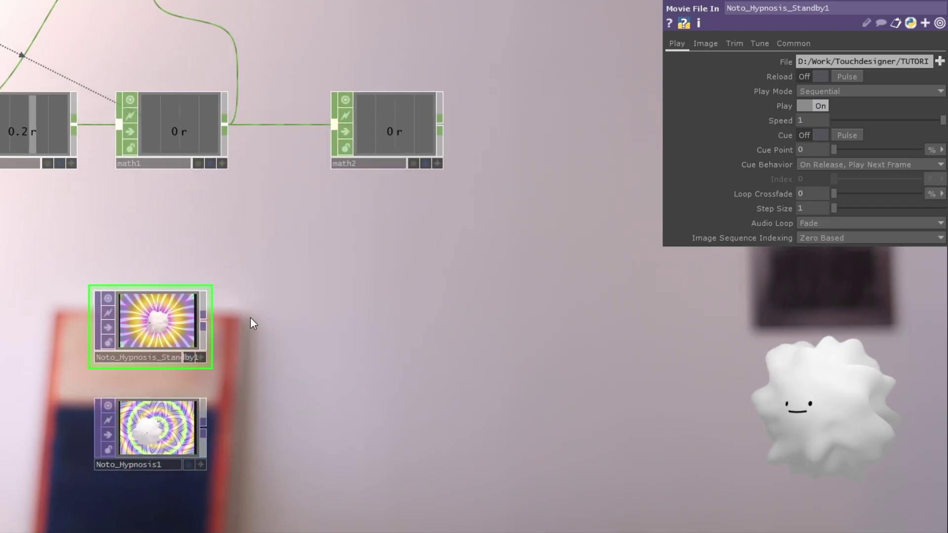
# - Add a Switch TOP beside the two videos and wire in Noto_Hypnosis_Standby1 first and Noto_Hypnosis1 second
pyautogui.press('Tab')
pyautogui.write('s')
pyautogui.click(85, 189)
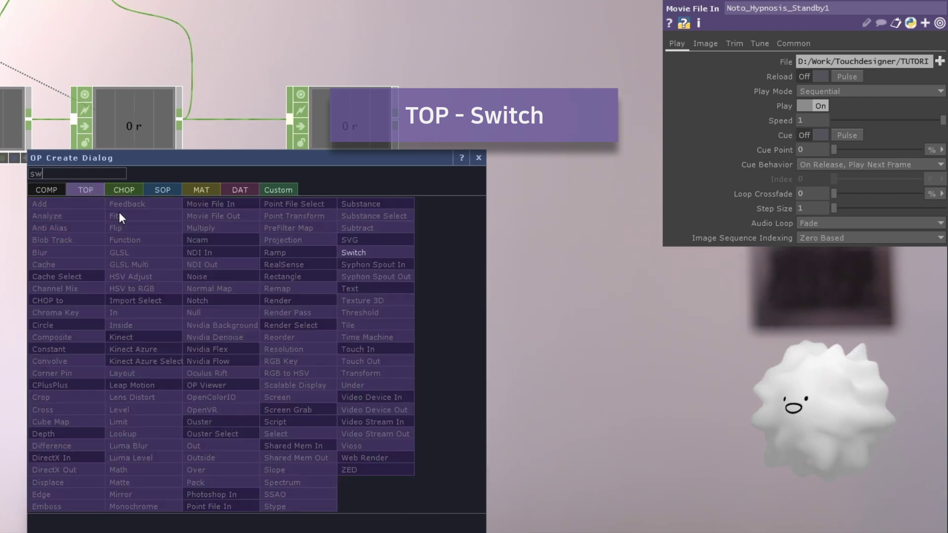
pyautogui.click(351, 252)
pyautogui.click(293, 380)
pyautogui.click(157, 325)
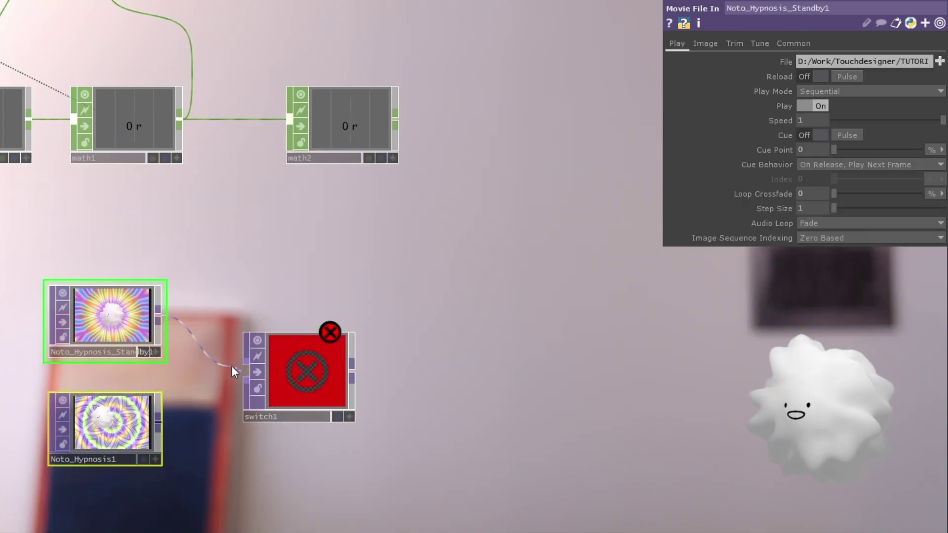
pyautogui.click(251, 347)
# - Link switch1's Index to math2's r channel and test the video switching with motion in front of the camera
pyautogui.moveTo(245, 255); pyautogui.dragTo(336, 286)
pyautogui.scroll(3, 216, 412)
pyautogui.scroll(-2, 336, 285)
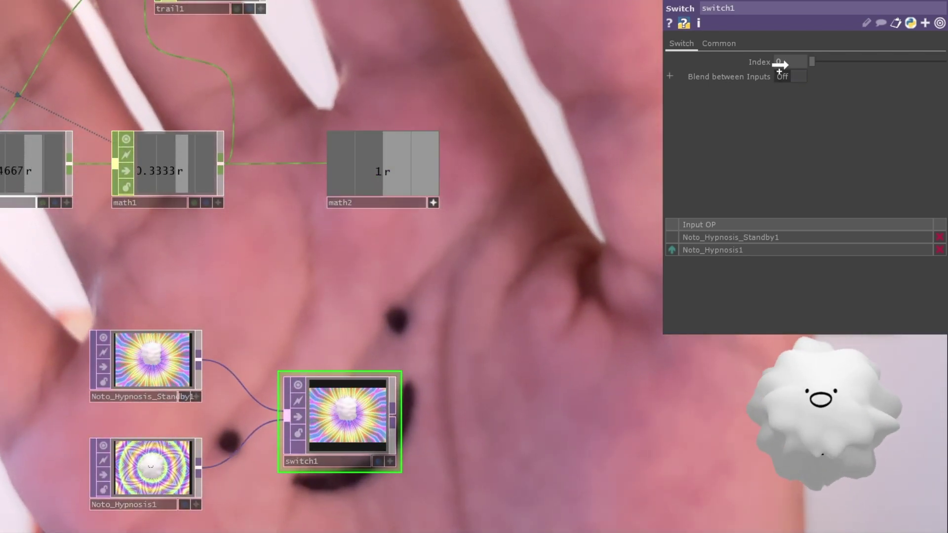
pyautogui.moveTo(780, 65); pyautogui.dragTo(794, 57)
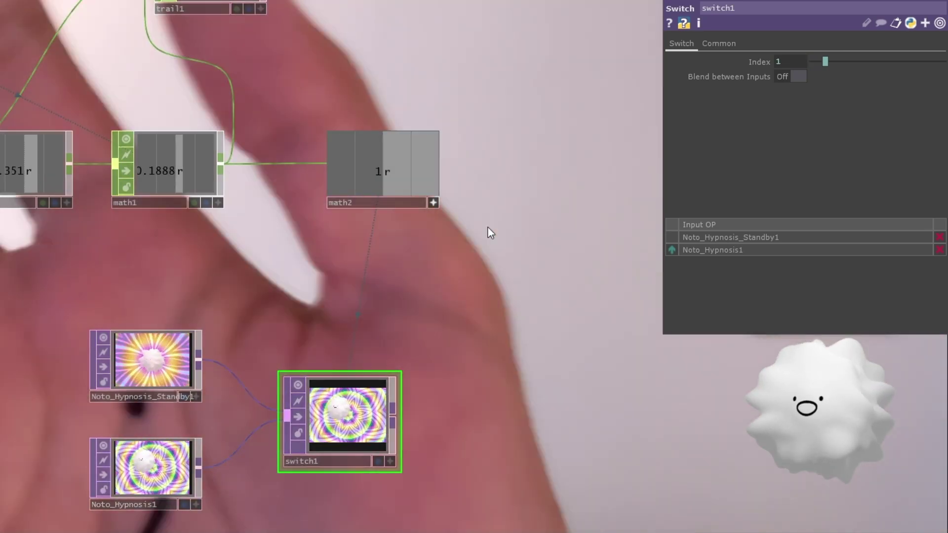
pyautogui.moveTo(423, 256); pyautogui.dragTo(523, 284)
pyautogui.scroll(-3, 523, 284)
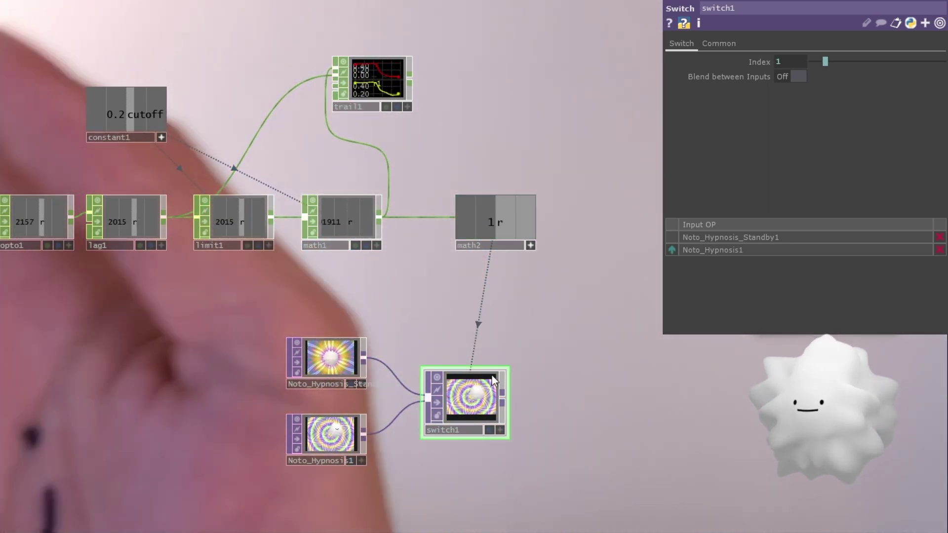
pyautogui.scroll(2, 492, 395)
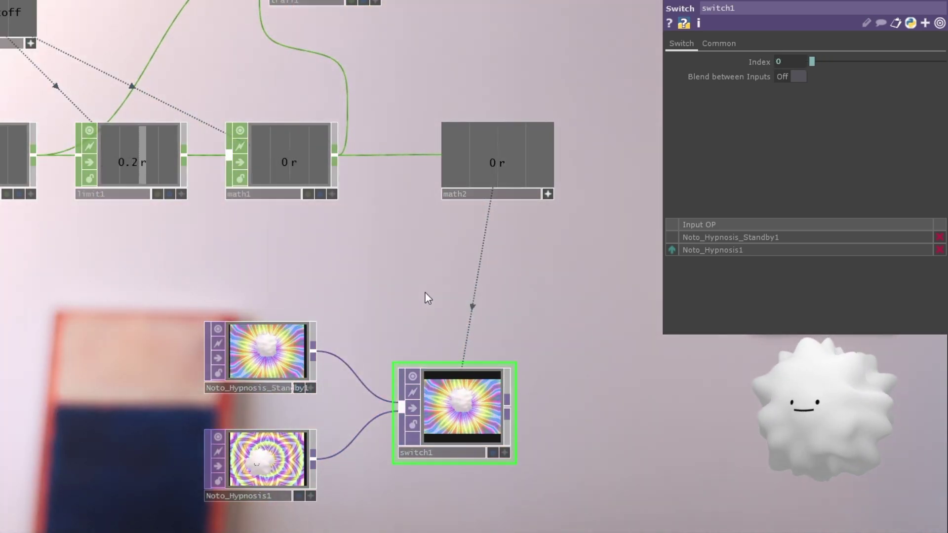
# - Move math2, the two videos and switch1 farther from math1 to open a gap in the CHOP chain
pyautogui.moveTo(348, 294); pyautogui.dragTo(308, 297)
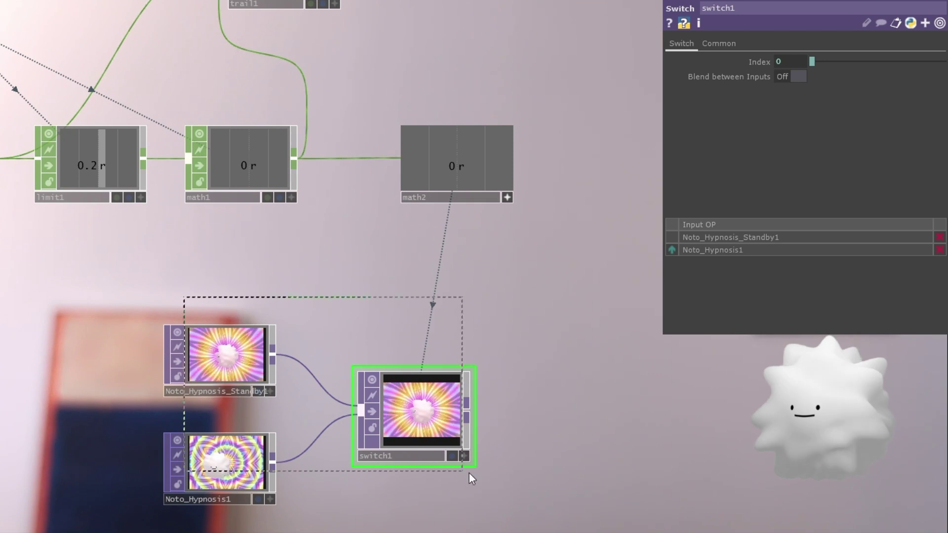
pyautogui.scroll(-3, 403, 386)
pyautogui.scroll(3, 382, 349)
pyautogui.moveTo(383, 280); pyautogui.dragTo(247, 345)
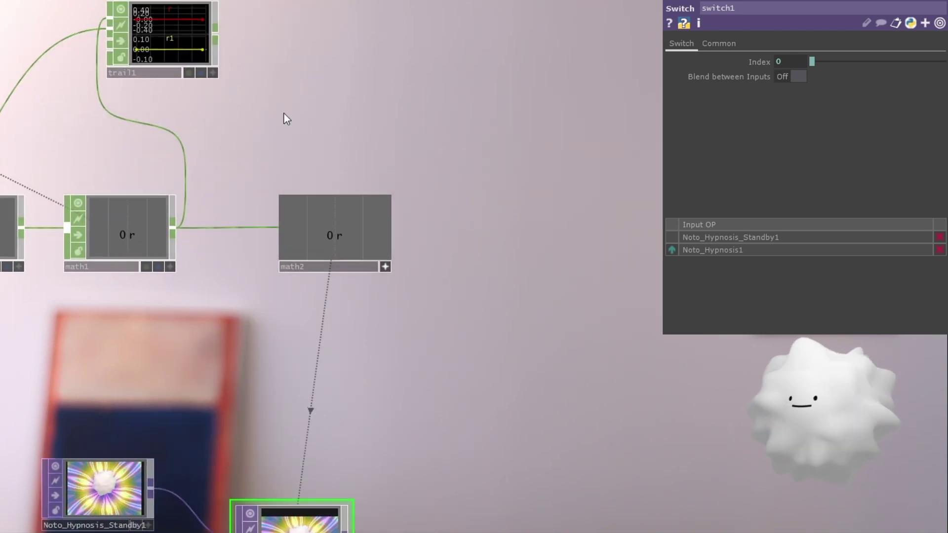
pyautogui.click(336, 239)
pyautogui.scroll(-5, 385, 322)
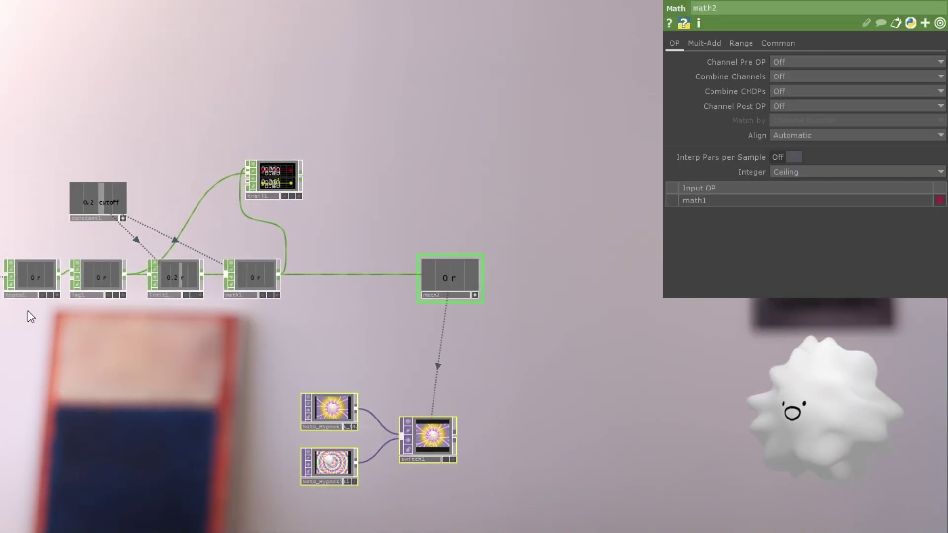
# - Insert a Trigger CHOP between math1 and math2 with Decay Length 0 and Sustain Level 1
pyautogui.scroll(2, 297, 289)
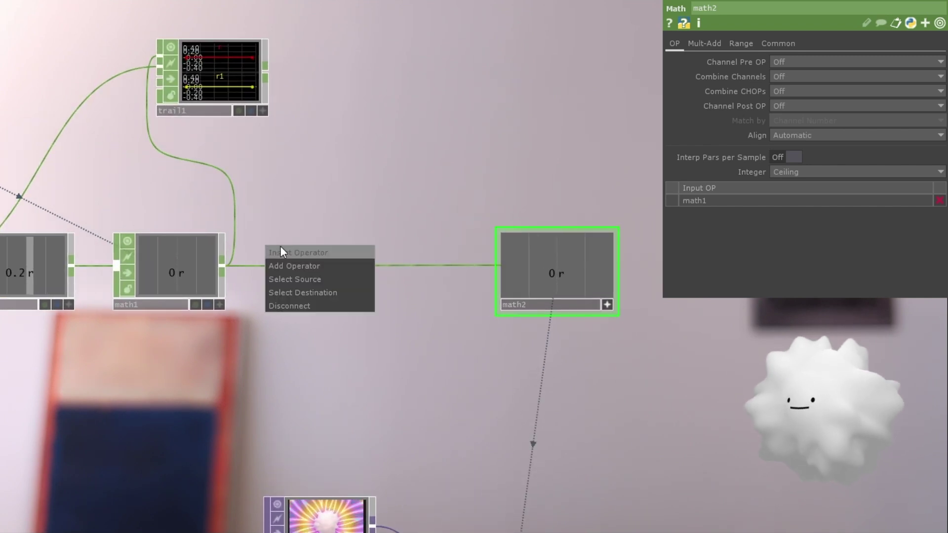
pyautogui.click(292, 253)
pyautogui.write('tr')
pyautogui.click(461, 320)
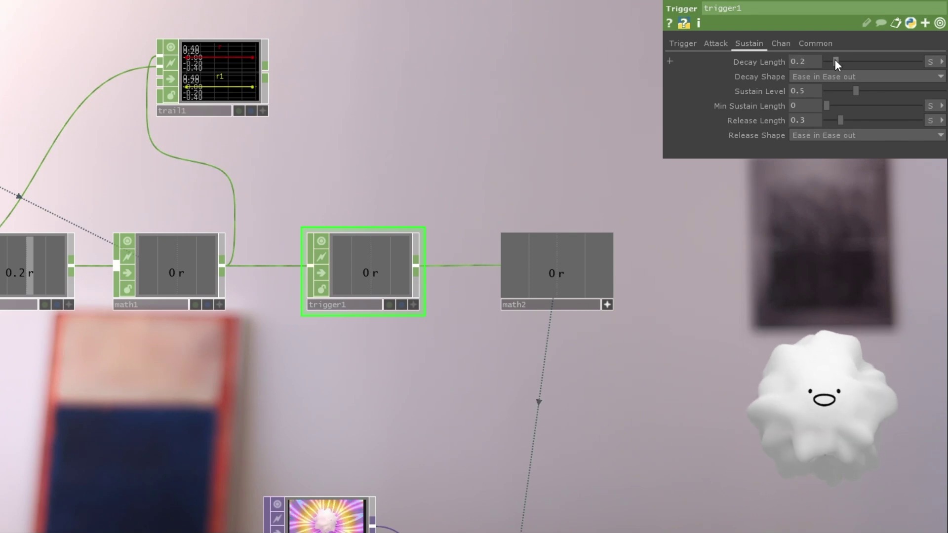
pyautogui.moveTo(834, 59); pyautogui.dragTo(792, 62)
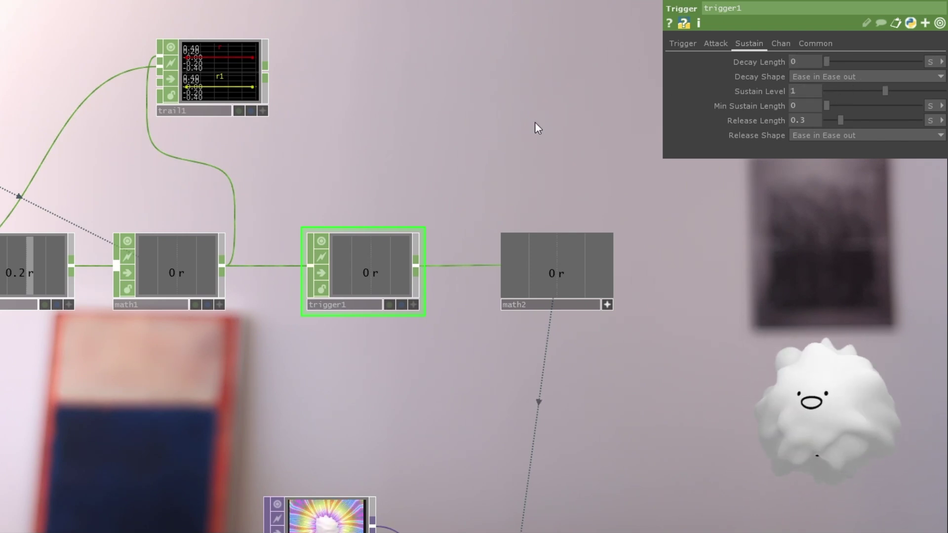
# - Reorder the chain so math1 feeds math2 directly and trigger1 follows math2, placed in line right beside it
pyautogui.scroll(3, 461, 171)
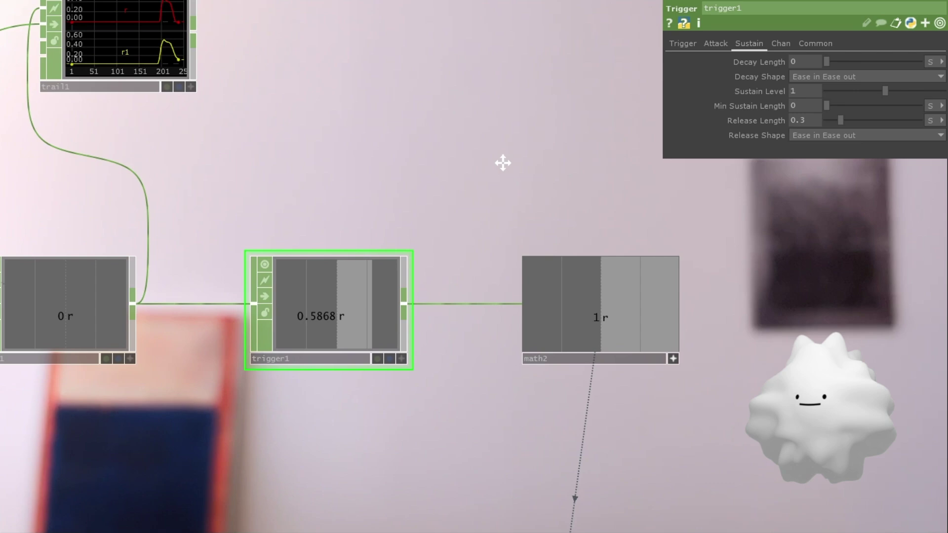
pyautogui.moveTo(503, 162); pyautogui.dragTo(557, 163)
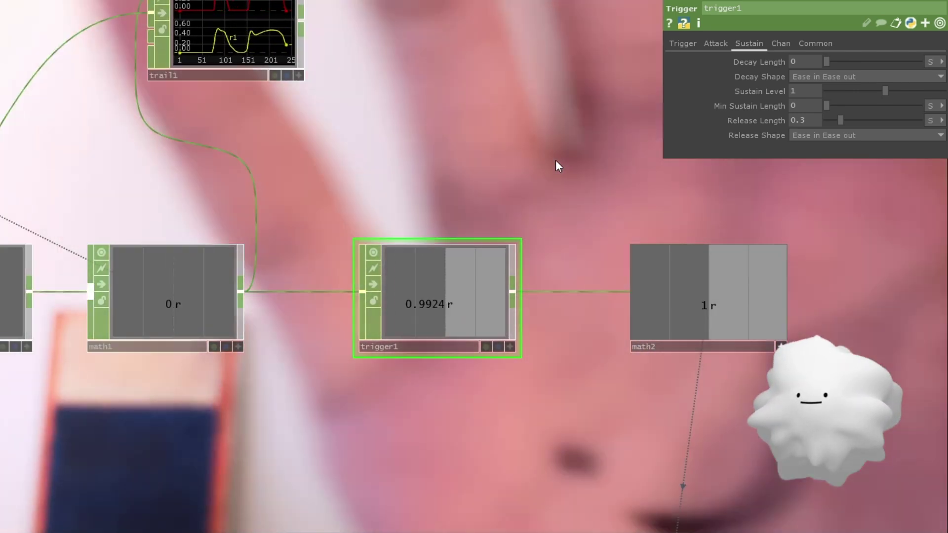
pyautogui.moveTo(500, 173); pyautogui.dragTo(473, 353, button='right')
pyautogui.moveTo(469, 340); pyautogui.dragTo(315, 269)
pyautogui.hotkey('ctrl', 'x')
pyautogui.hotkey('ctrl', 'v')
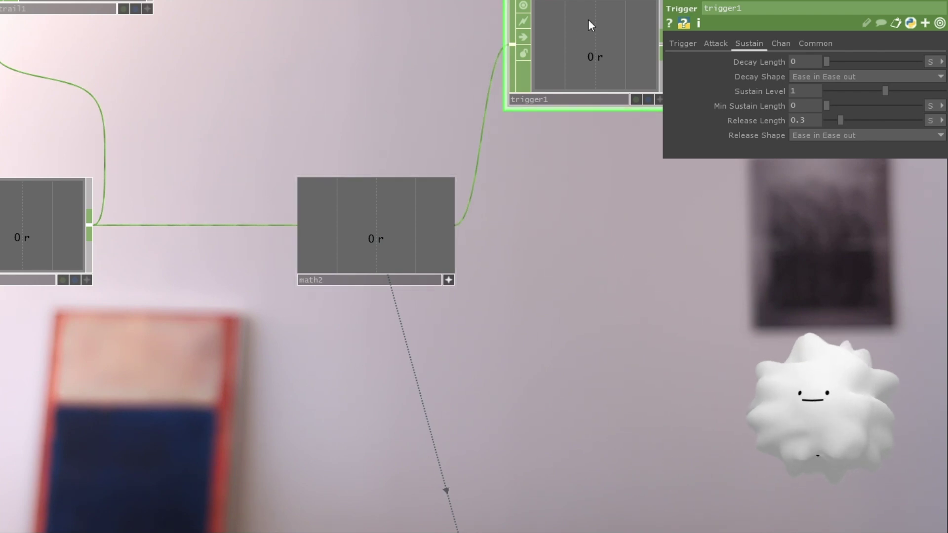
pyautogui.moveTo(586, 53); pyautogui.dragTo(554, 235)
pyautogui.moveTo(525, 122); pyautogui.dragTo(474, 183)
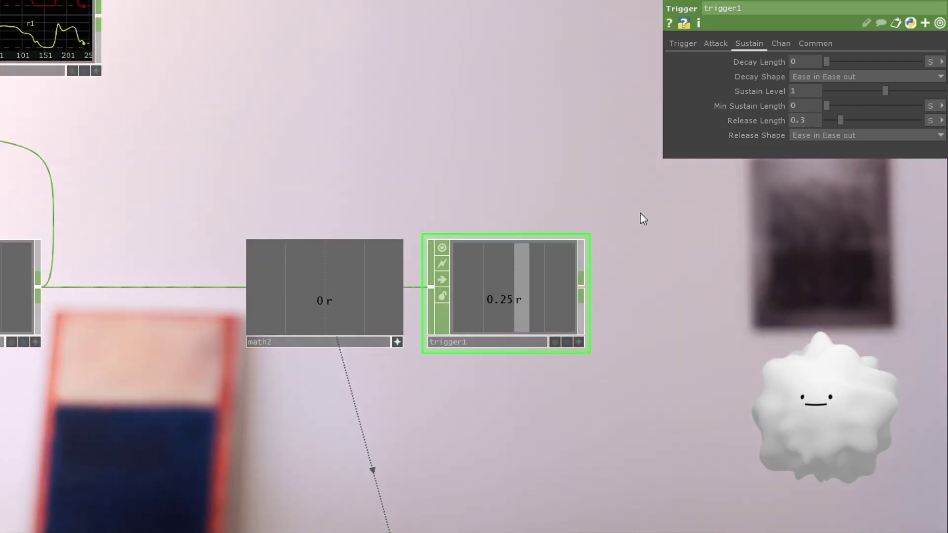
pyautogui.moveTo(483, 122); pyautogui.dragTo(417, 238)
# - Move math2 and trigger1 together closer to math1
pyautogui.press('Tab')
pyautogui.press('Escape')
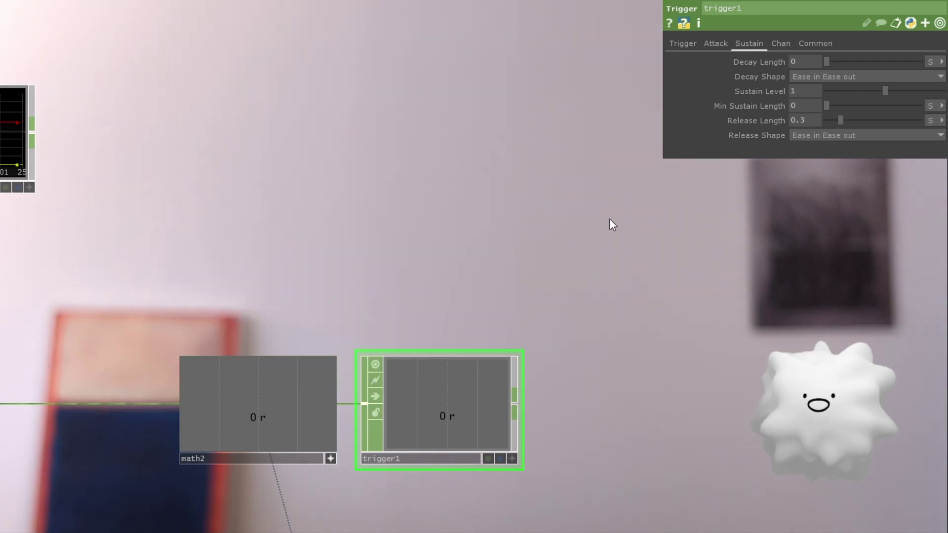
pyautogui.scroll(-2, 591, 184)
pyautogui.click(375, 344)
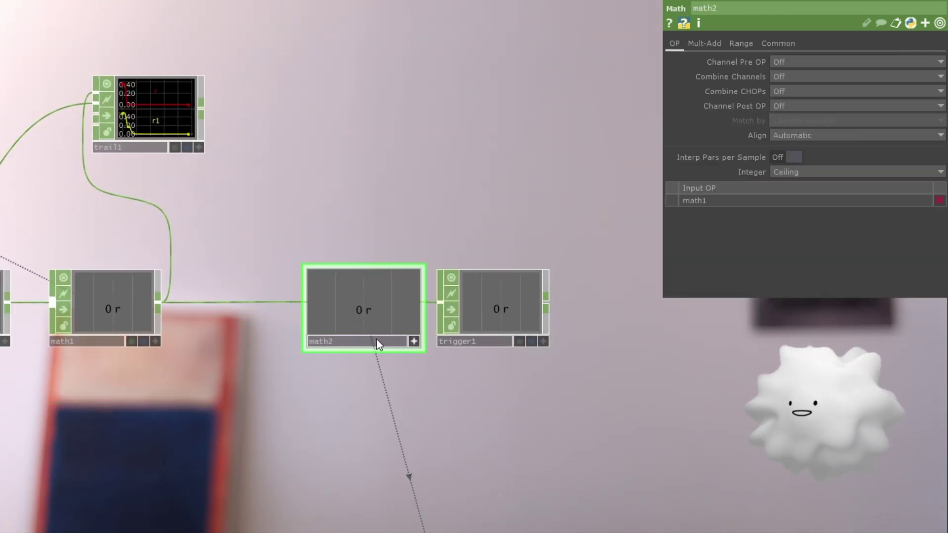
pyautogui.click(499, 318)
# - Add a Constant CHOP above trigger1 with a channel named DelaySec set to 3
pyautogui.press('Tab')
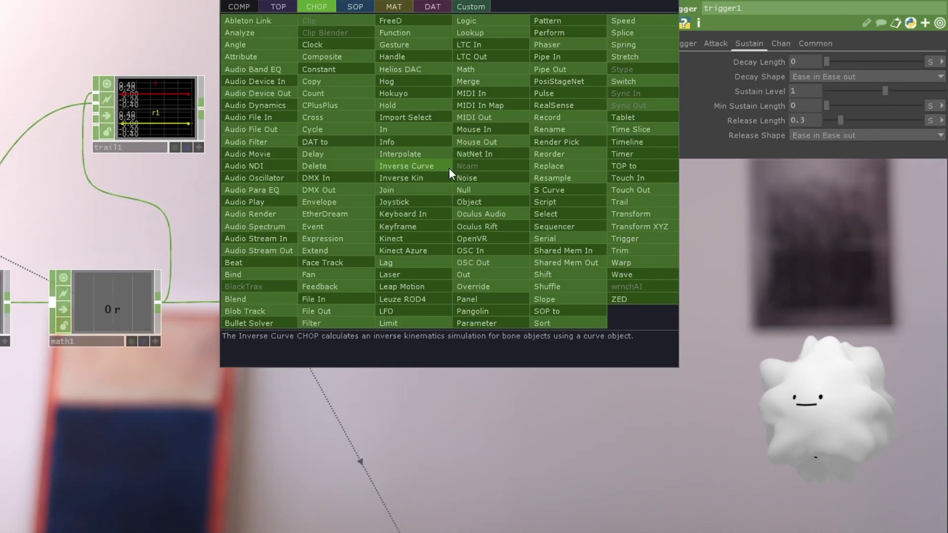
pyautogui.press('Escape')
pyautogui.press('Tab')
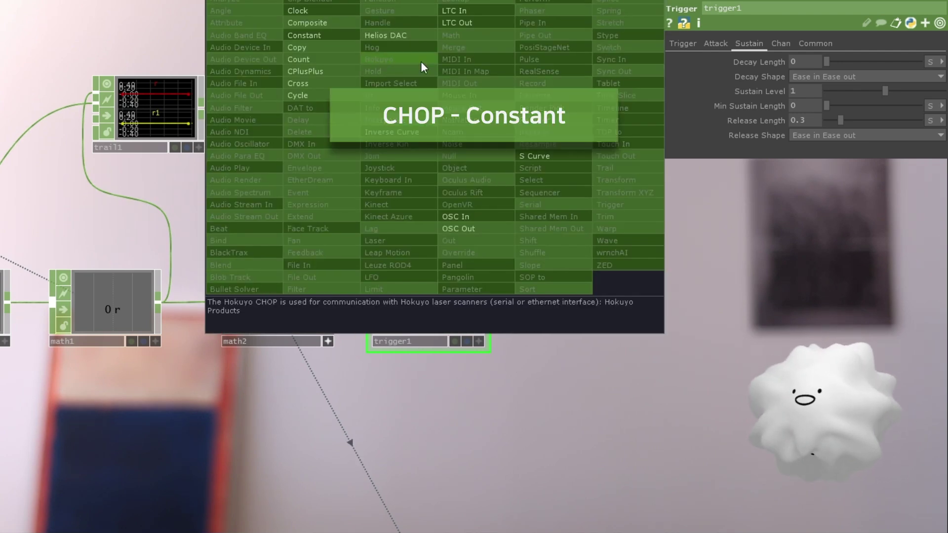
pyautogui.click(316, 36)
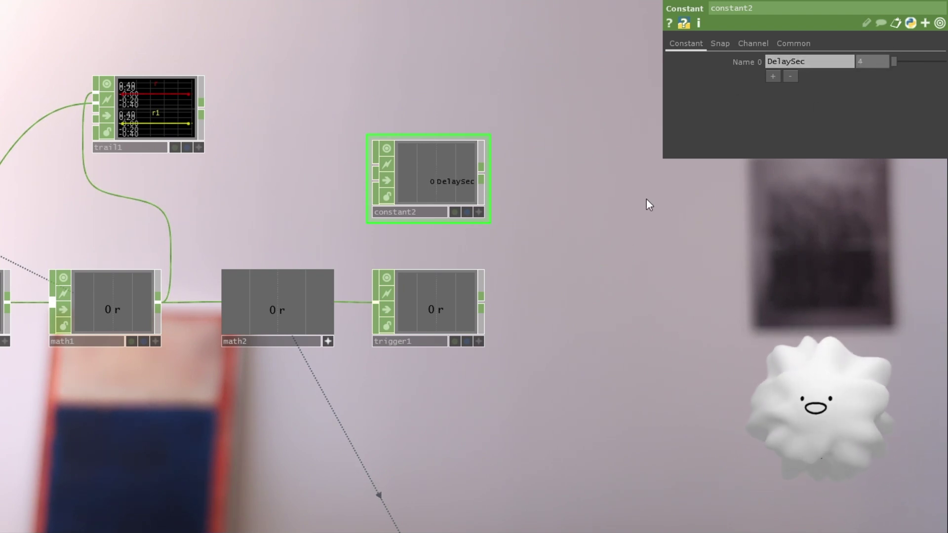
pyautogui.press('BackSpace')
pyautogui.write('3')
pyautogui.press('Return')
# - Link trigger1's Release Length to constant2's DelaySec channel and set its Release Shape to Linear
pyautogui.scroll(3, 383, 194)
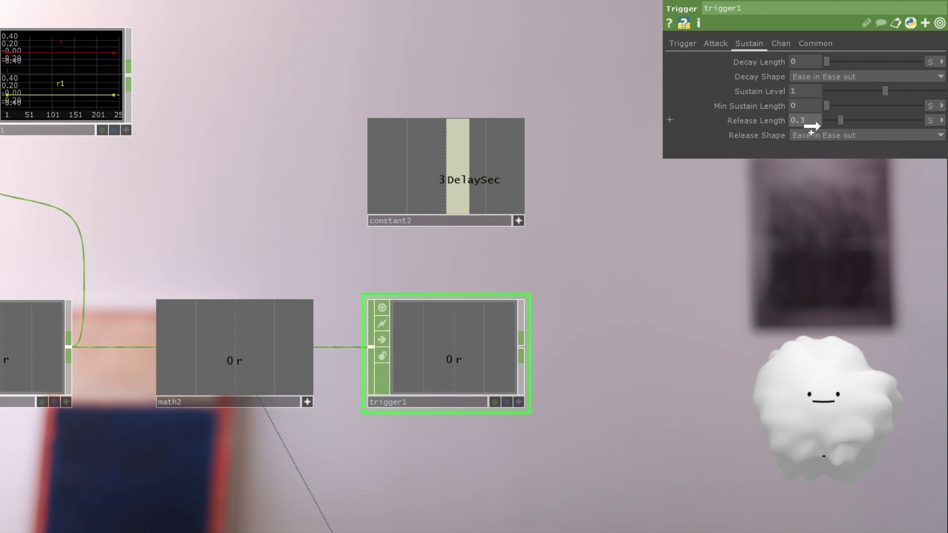
pyautogui.moveTo(679, 269); pyautogui.dragTo(673, 242)
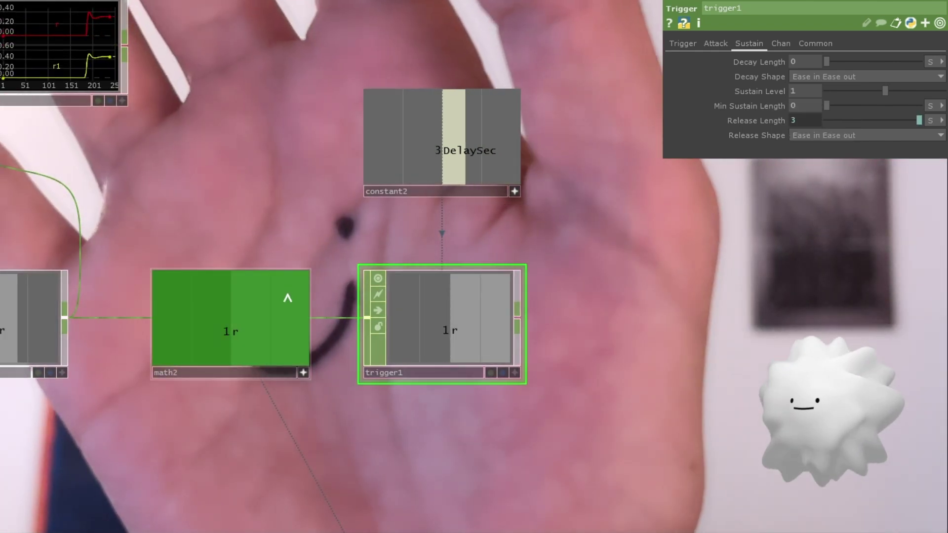
pyautogui.moveTo(314, 229); pyautogui.dragTo(407, 237)
pyautogui.scroll(-2, 432, 253)
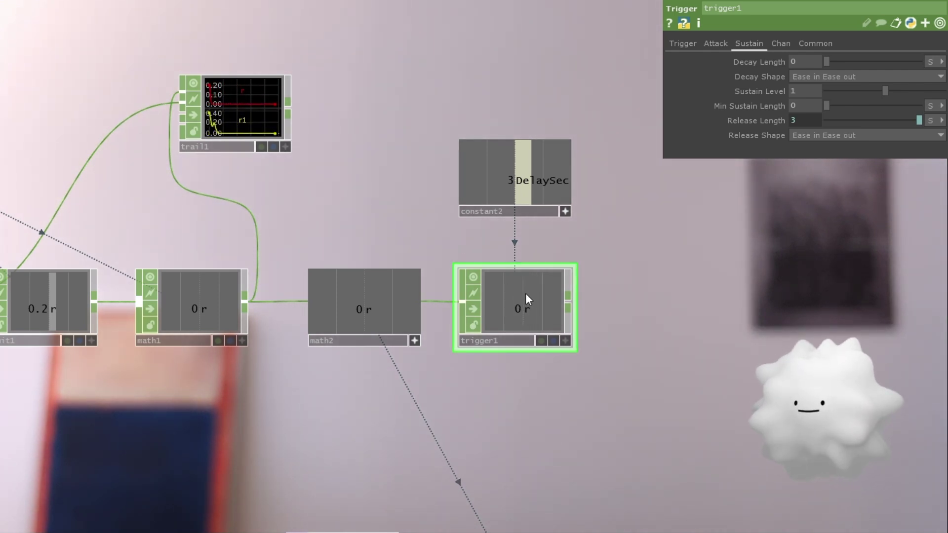
pyautogui.scroll(2, 525, 294)
pyautogui.click(808, 135)
pyautogui.click(811, 148)
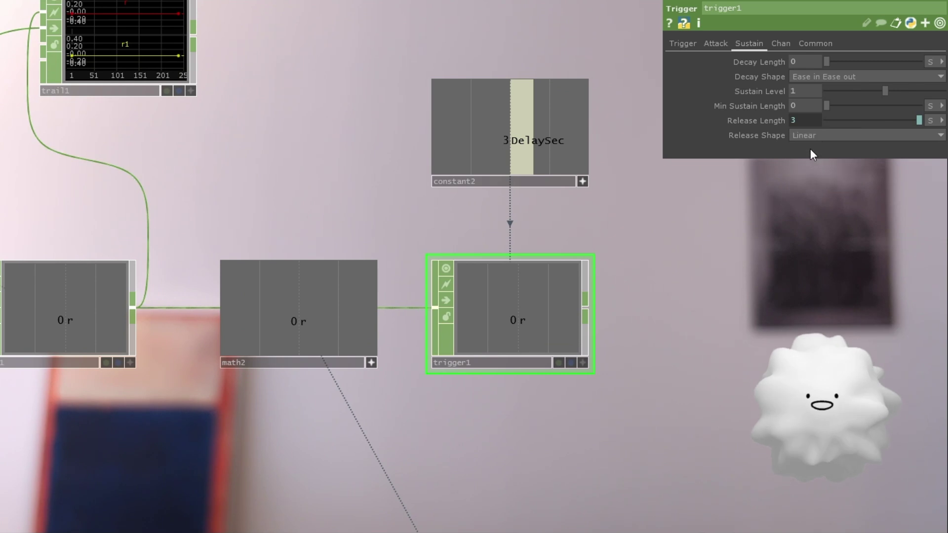
pyautogui.moveTo(594, 240); pyautogui.dragTo(502, 282)
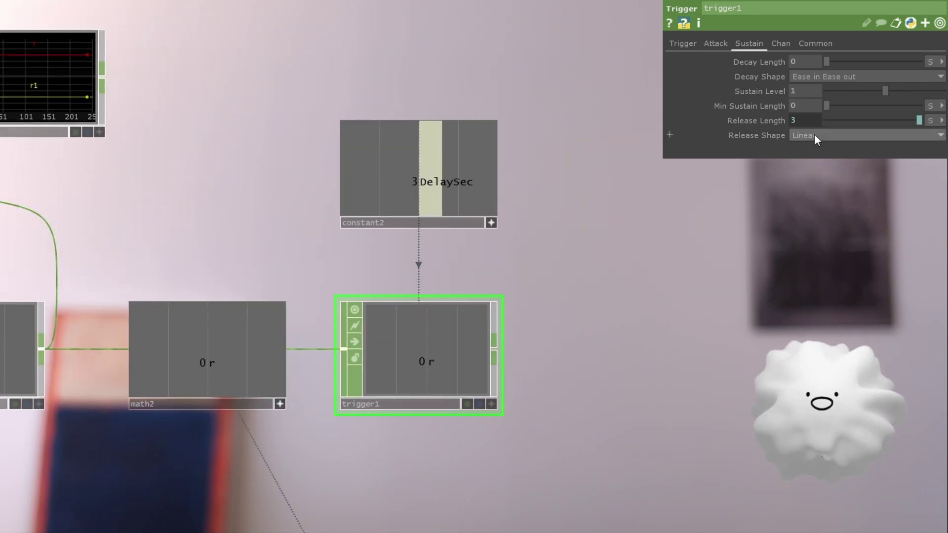
# - Add a Math CHOP after trigger1 with Integer set to Ceiling and test it with motion in front of the camera
pyautogui.scroll(-2, 623, 278)
pyautogui.moveTo(623, 279); pyautogui.dragTo(460, 260)
pyautogui.scroll(-3, 459, 259)
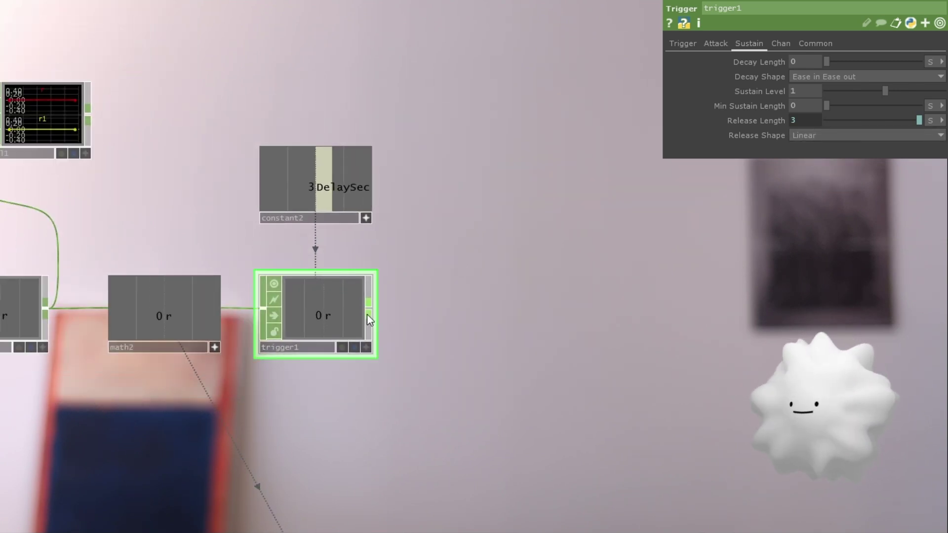
pyautogui.rightClick(369, 313)
pyautogui.write('m')
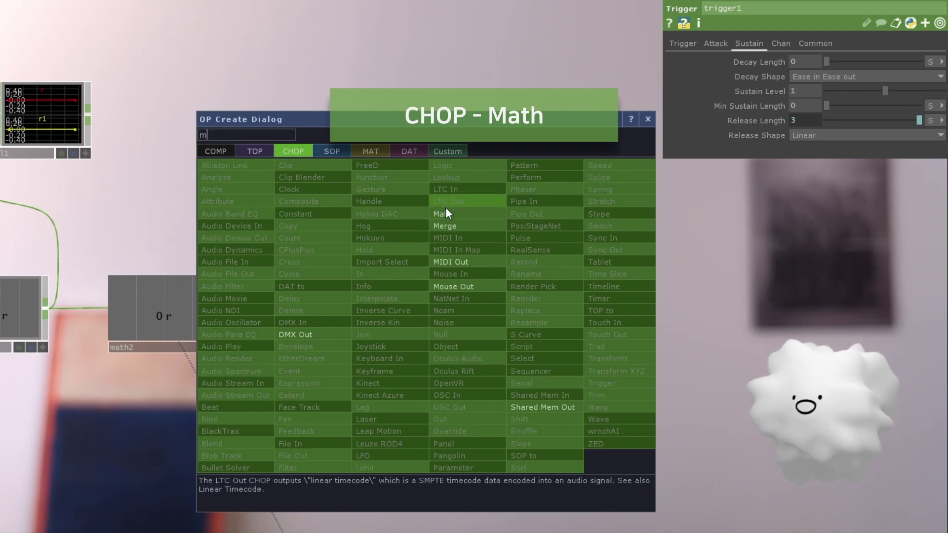
pyautogui.click(447, 212)
pyautogui.click(447, 311)
pyautogui.scroll(3, 445, 308)
pyautogui.click(796, 172)
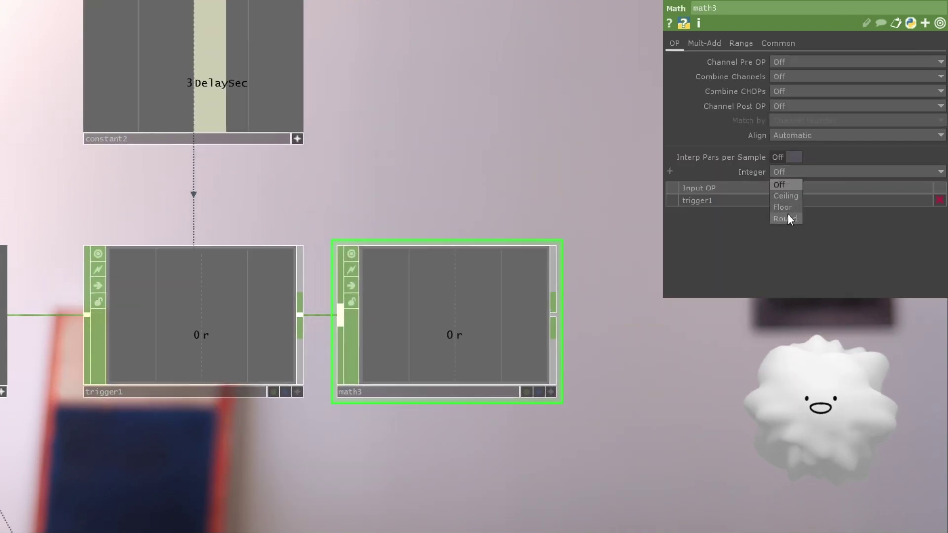
pyautogui.scroll(-2, 446, 282)
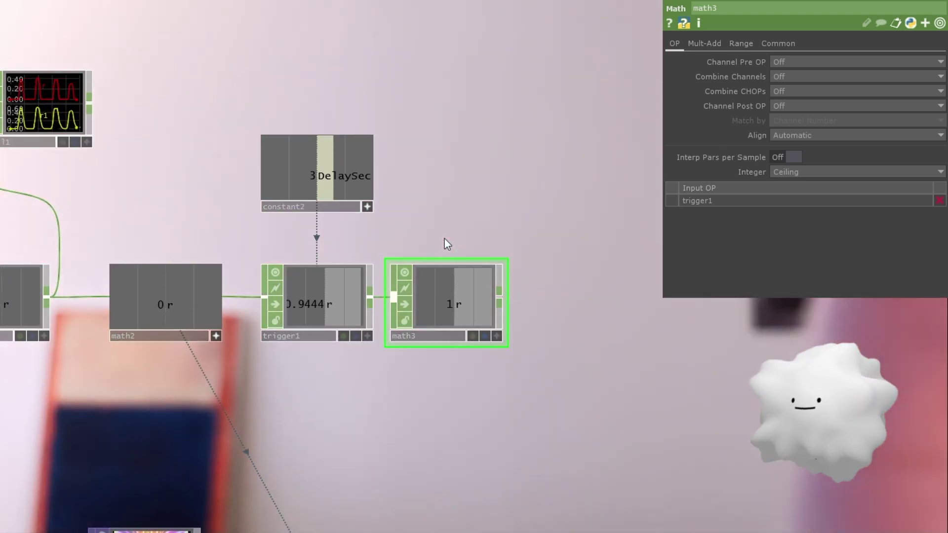
# - Add a Null CHOP after math3 at the end of the chain
pyautogui.scroll(-5, 381, 277)
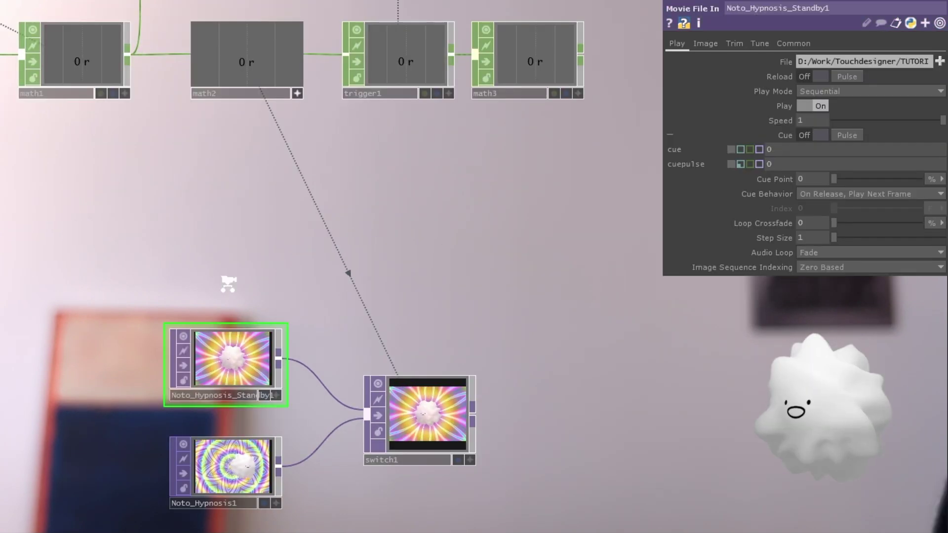
pyautogui.scroll(-4, 228, 282)
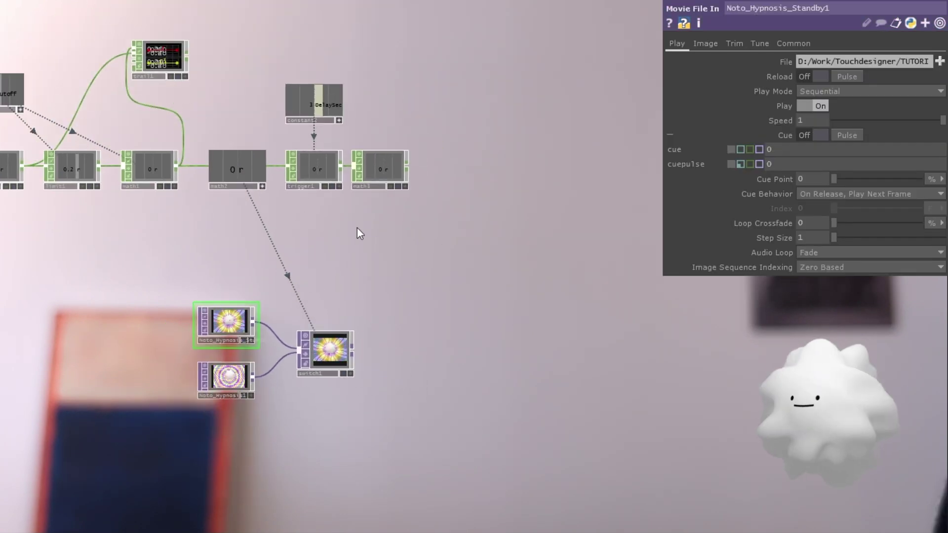
pyautogui.click(406, 175)
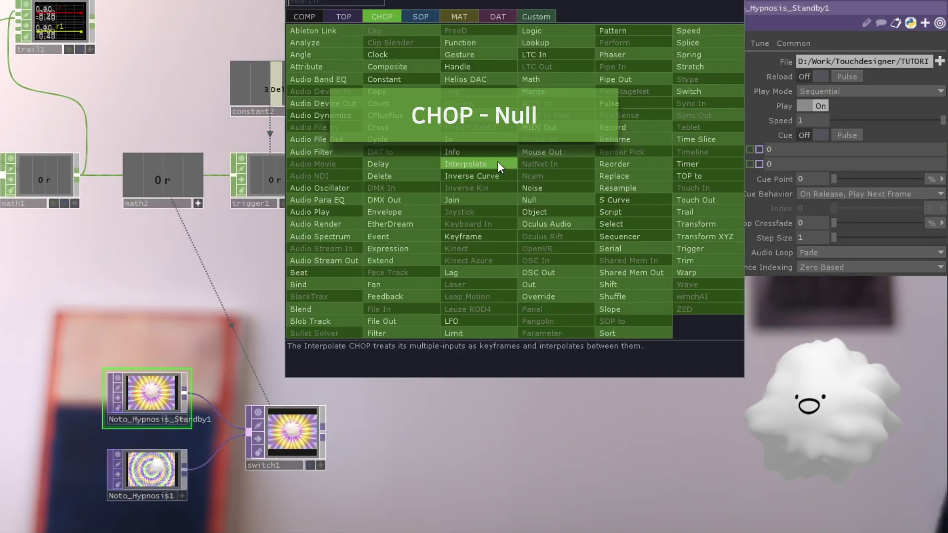
pyautogui.click(532, 199)
pyautogui.click(535, 174)
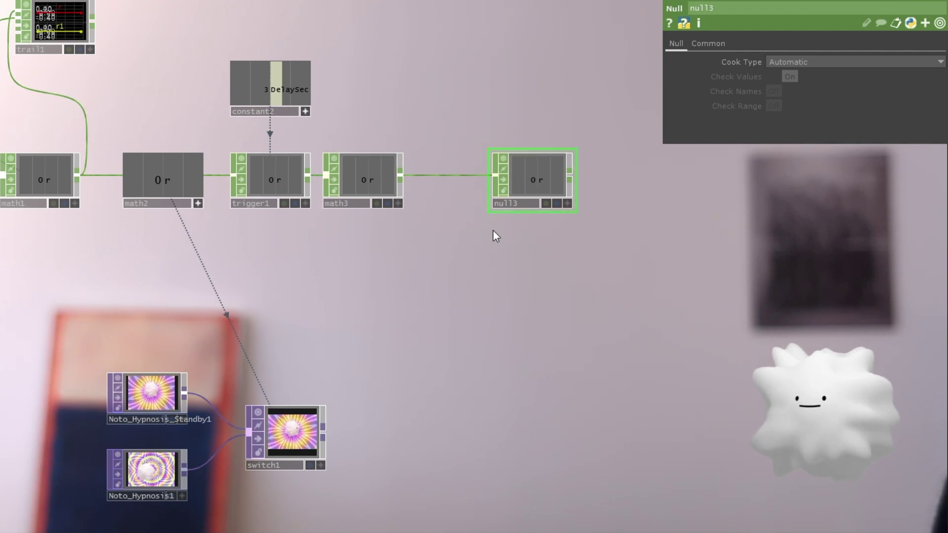
# - Relink switch1's Index to null3's r channel and display switch1's output in the network background
pyautogui.click(303, 433)
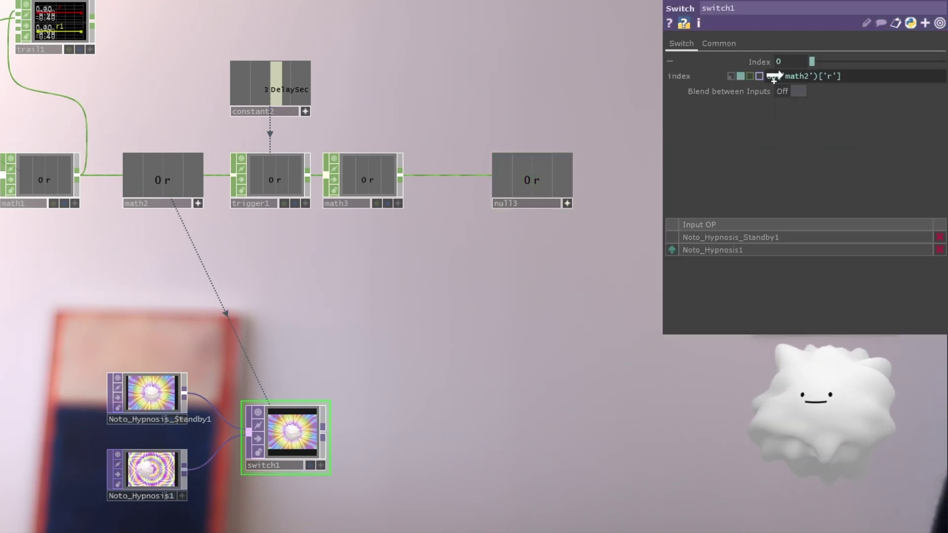
pyautogui.scroll(2, 314, 383)
pyautogui.moveTo(318, 369); pyautogui.dragTo(295, 295)
pyautogui.scroll(-2, 295, 295)
pyautogui.scroll(2, 294, 299)
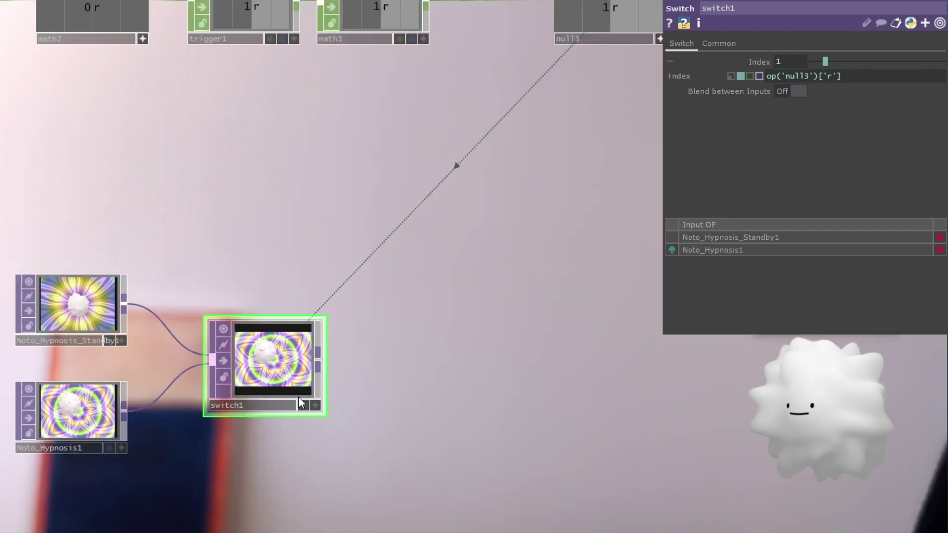
pyautogui.click(304, 410)
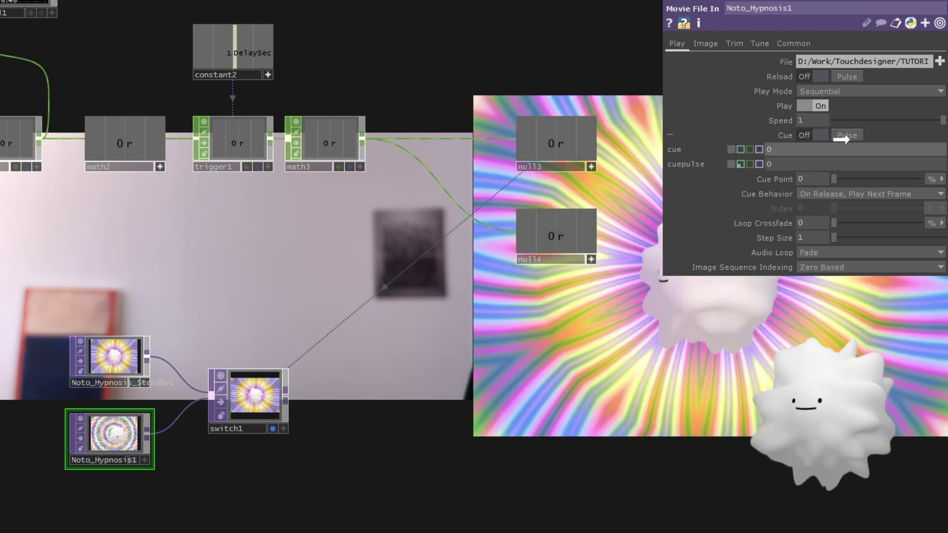
# - Try linking Noto_Hypnosis1's Cue Pulse to null4's r channel, then undo the link
pyautogui.moveTo(846, 138); pyautogui.dragTo(847, 136)
pyautogui.click(850, 132)
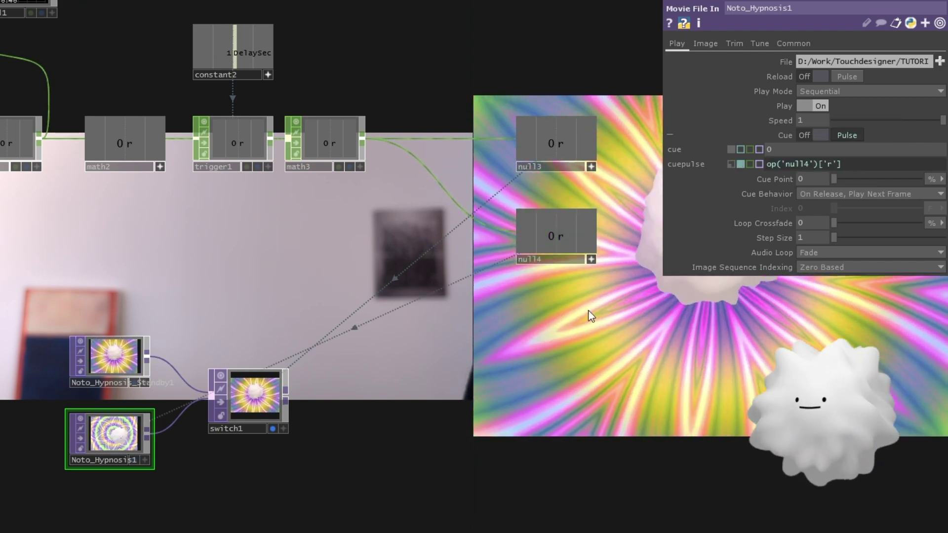
pyautogui.moveTo(588, 319); pyautogui.dragTo(587, 338)
pyautogui.hotkey('ctrl', 'z')
# - Try linking Noto_Hypnosis1's Cue toggle to null4's r channel, then undo the link
pyautogui.moveTo(552, 264); pyautogui.dragTo(806, 136)
pyautogui.click(810, 133)
pyautogui.moveTo(488, 365); pyautogui.dragTo(516, 331)
pyautogui.hotkey('ctrl', 'z')
# - Link Noto_Hypnosis1's Cue Pulse to null4's r channel
pyautogui.click(534, 257)
pyautogui.moveTo(534, 256); pyautogui.dragTo(846, 137)
pyautogui.click(851, 135)
pyautogui.moveTo(511, 344); pyautogui.dragTo(532, 338)
# - Duplicate null4 and place the copy above null3, fed by math3
pyautogui.moveTo(368, 254); pyautogui.dragTo(277, 353)
pyautogui.click(481, 357)
pyautogui.hotkey('ctrl', 'c')
pyautogui.hotkey('ctrl', 'v')
pyautogui.moveTo(472, 432); pyautogui.dragTo(471, 170)
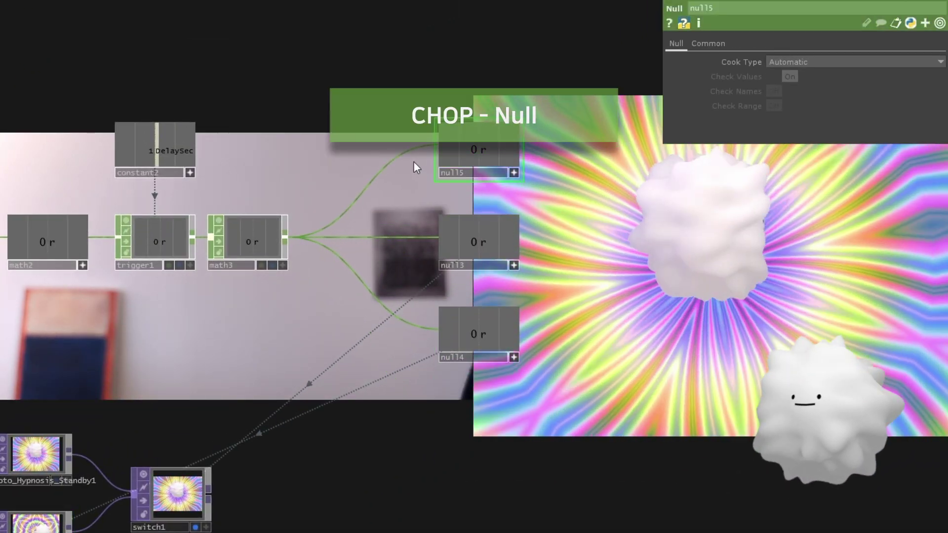
# - Insert a Math CHOP on the wire between math3 and null5
pyautogui.rightClick(410, 139)
pyautogui.click(430, 141)
pyautogui.click(391, 41)
pyautogui.click(388, 176)
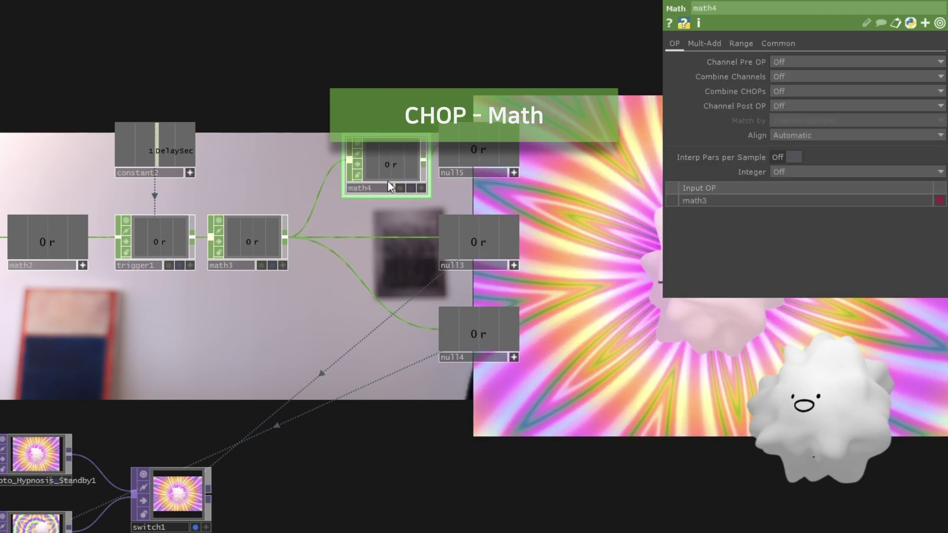
# - Invert math4's output by setting its To Range to 1 and 0
pyautogui.click(741, 44)
pyautogui.write('1')
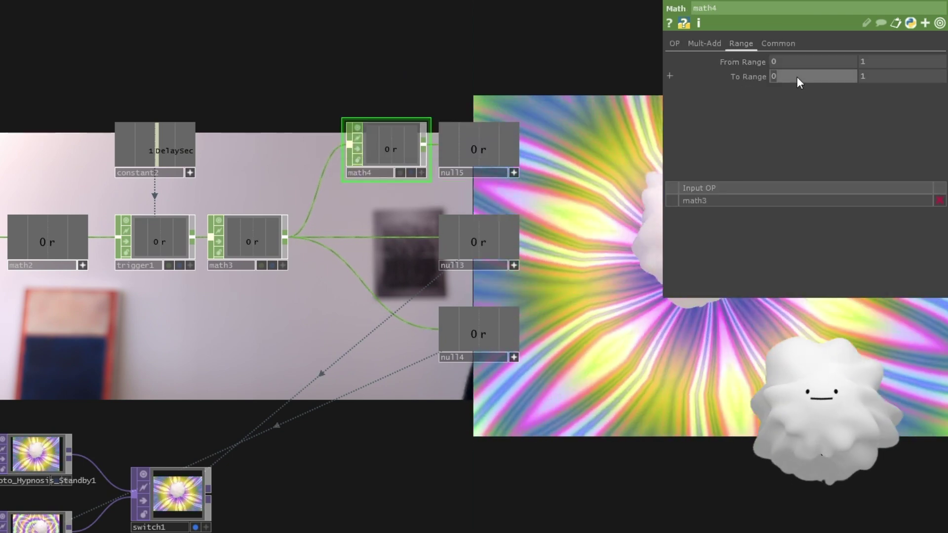
pyautogui.press('Tab')
pyautogui.write('0')
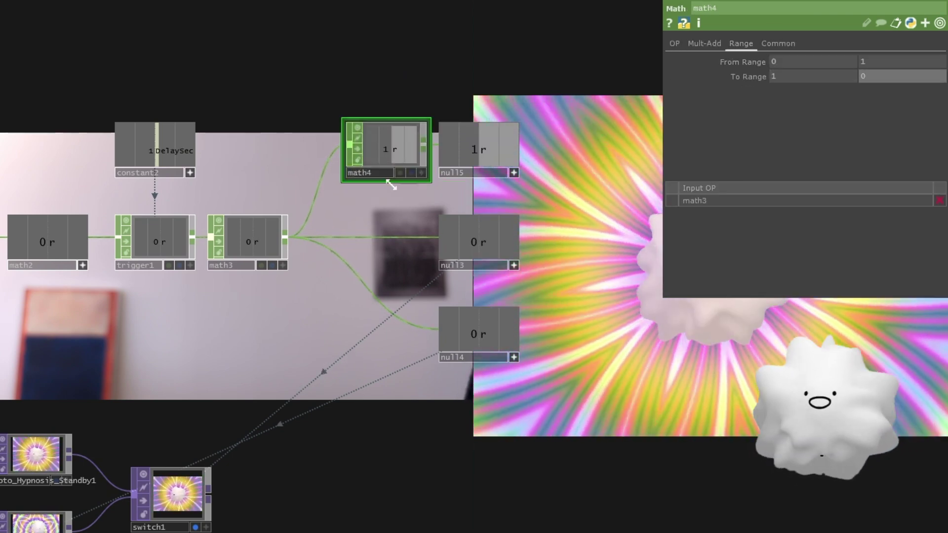
# - Link Noto_Hypnosis_Standby1's Cue Pulse to null5's r channel
pyautogui.moveTo(383, 214); pyautogui.dragTo(454, 157)
pyautogui.scroll(-3, 455, 157)
pyautogui.scroll(3, 454, 157)
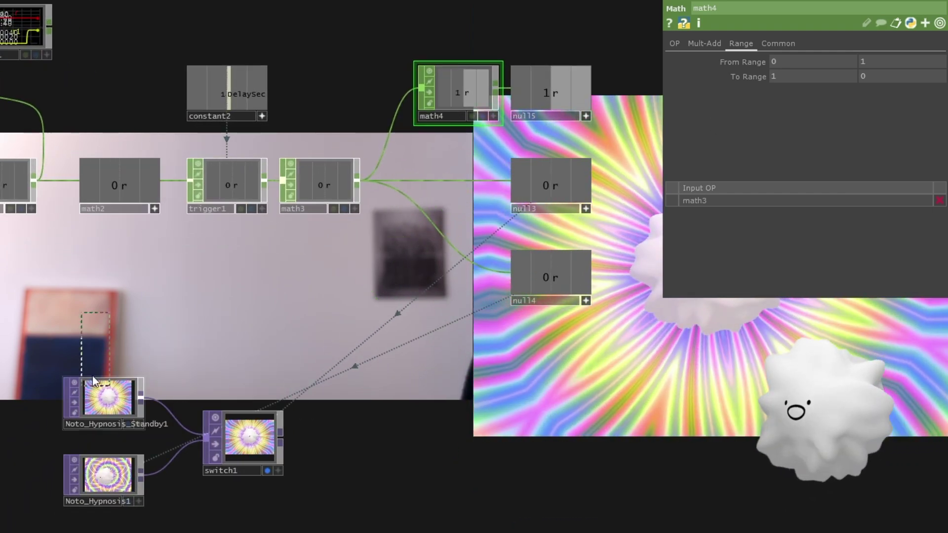
pyautogui.click(111, 397)
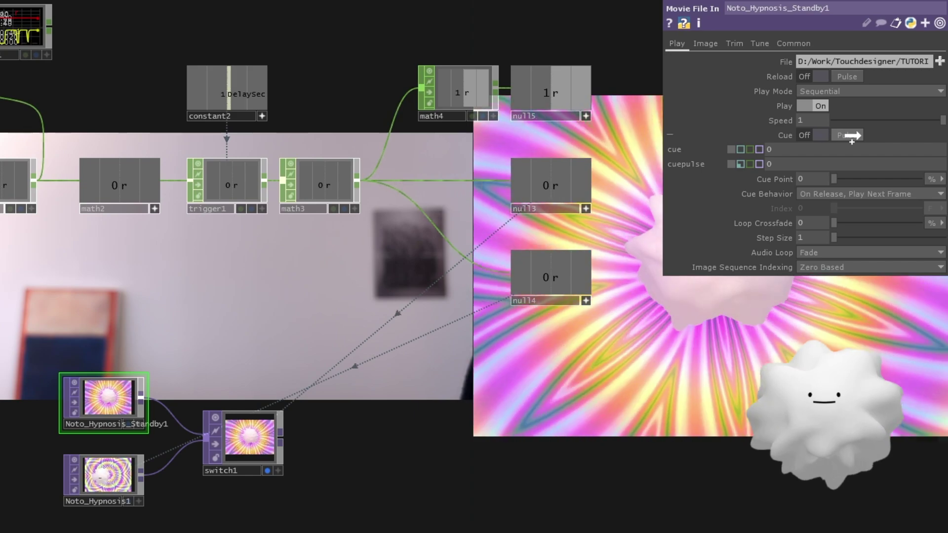
pyautogui.moveTo(322, 276); pyautogui.dragTo(325, 249, button='middle')
pyautogui.press('p')
pyautogui.moveTo(334, 293); pyautogui.dragTo(355, 289, button='middle')
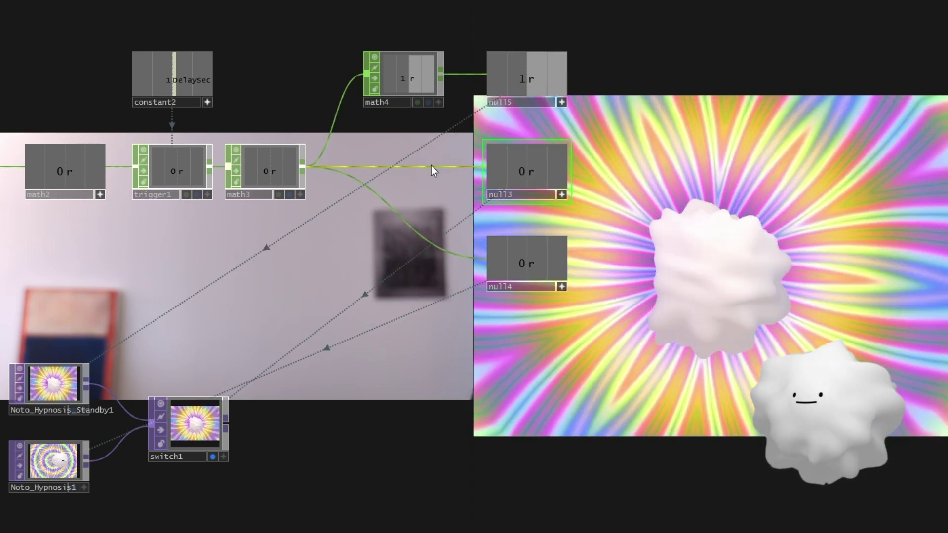
# - Insert a Delay CHOP on the wire between math3 and null3
pyautogui.rightClick(431, 165)
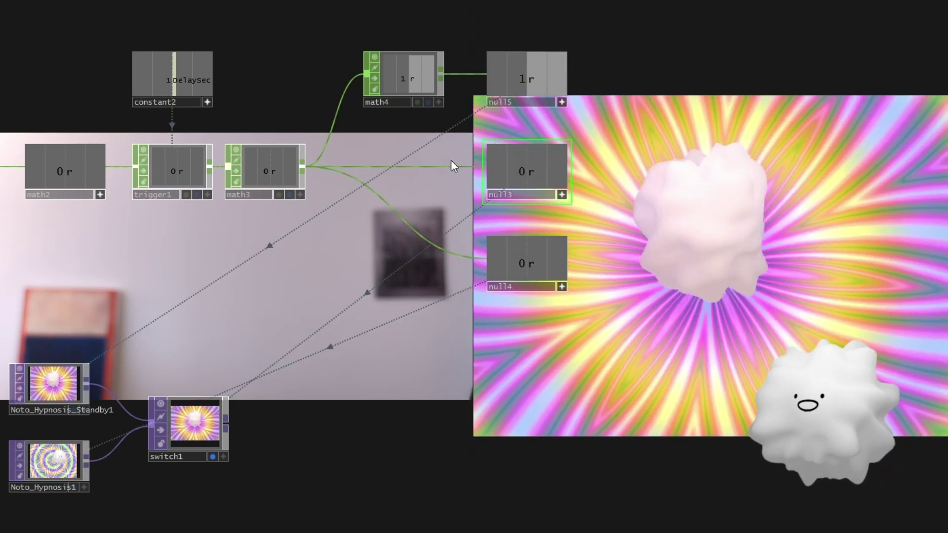
pyautogui.click(446, 150)
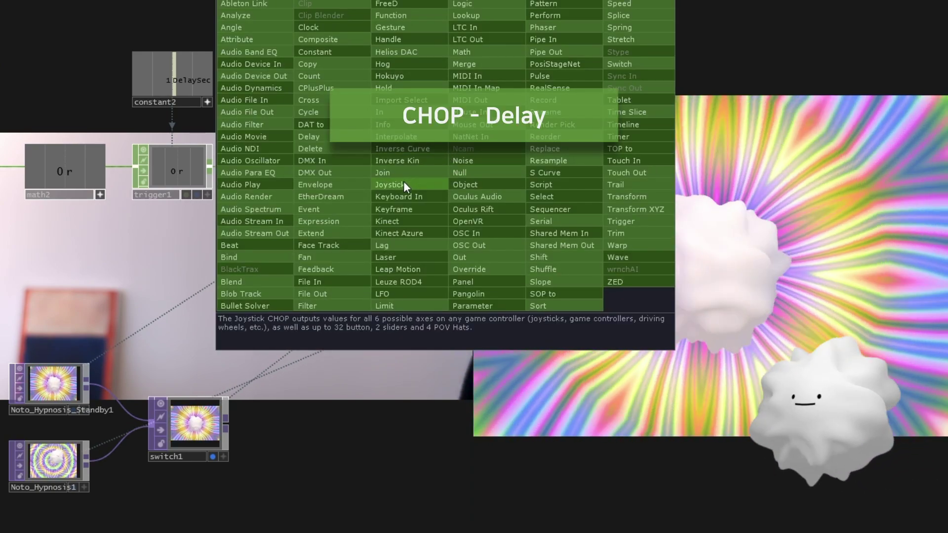
pyautogui.press('Return')
pyautogui.click(404, 182)
pyautogui.moveTo(404, 181); pyautogui.dragTo(418, 166)
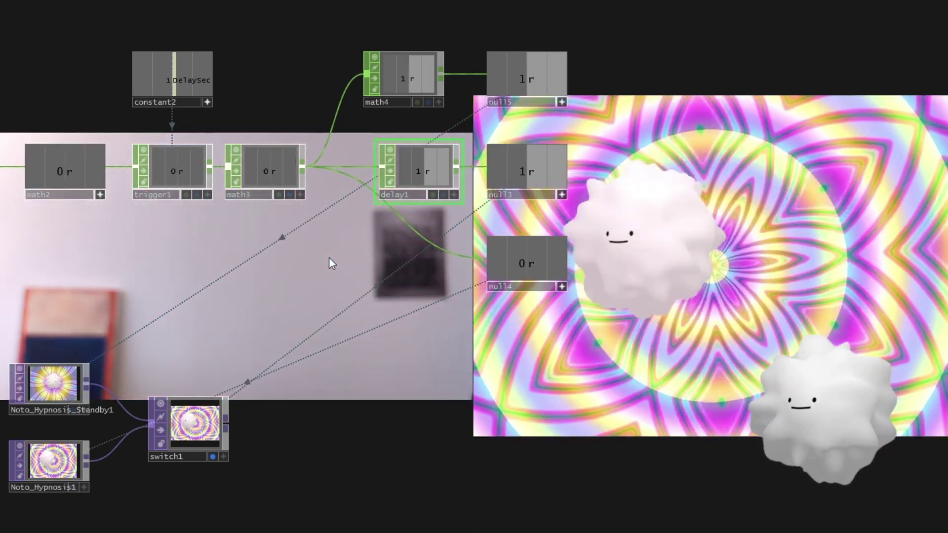
# - Set delay1's Delay and Max Delay to 0.1 seconds each
pyautogui.press('p')
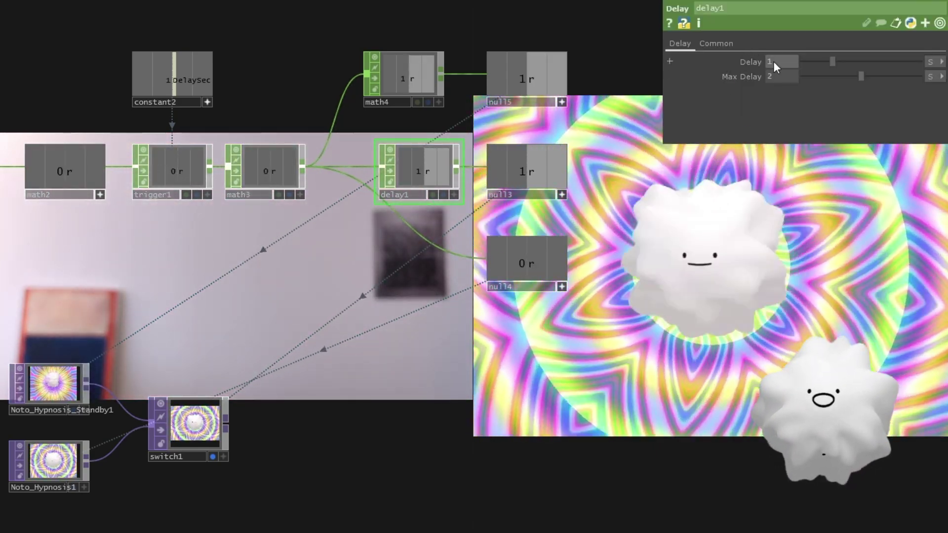
pyautogui.click(773, 61)
pyautogui.write('0.1')
pyautogui.press('Tab')
pyautogui.write('0.1')
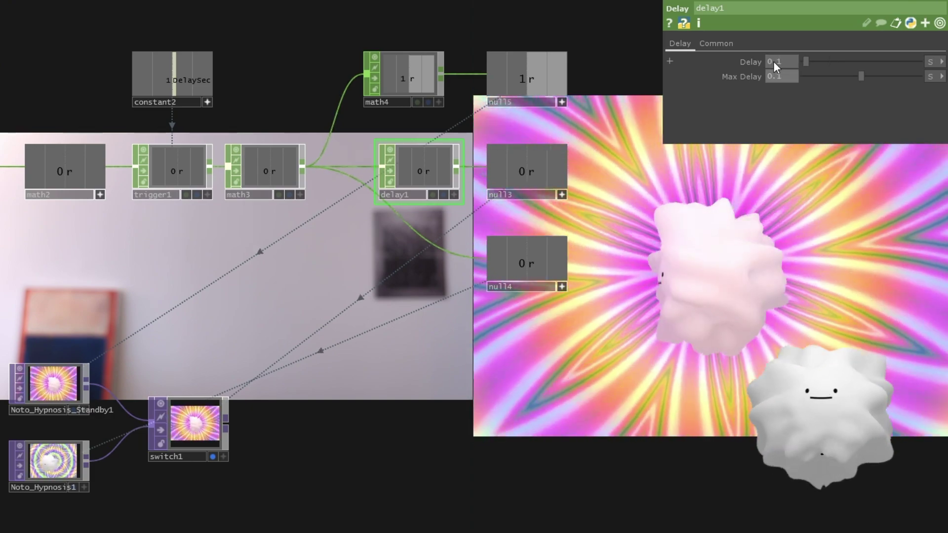
pyautogui.press('Return')
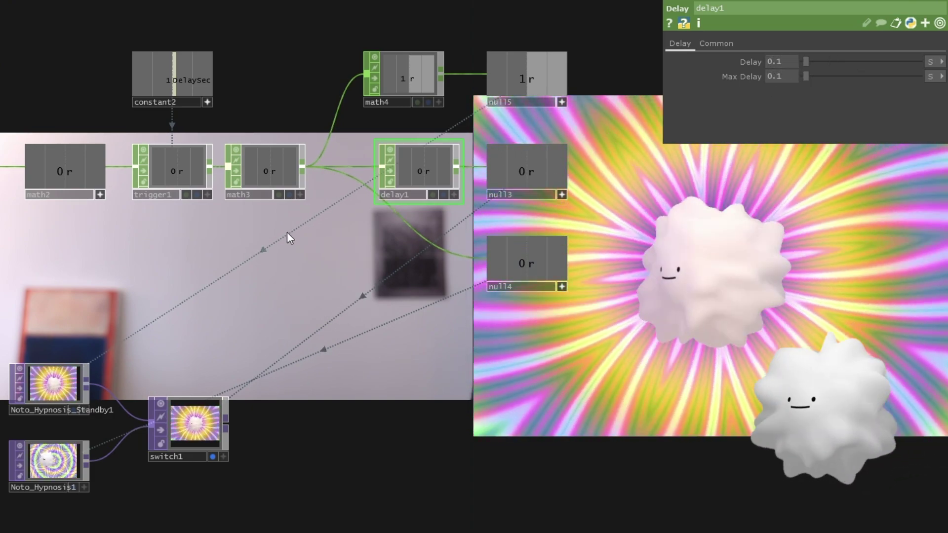
# - Add an Audio Movie CHOP below Noto_Hypnosis_Standby1 with that video as its Movie File In TOP
pyautogui.scroll(-3, 287, 232)
pyautogui.scroll(5, 94, 366)
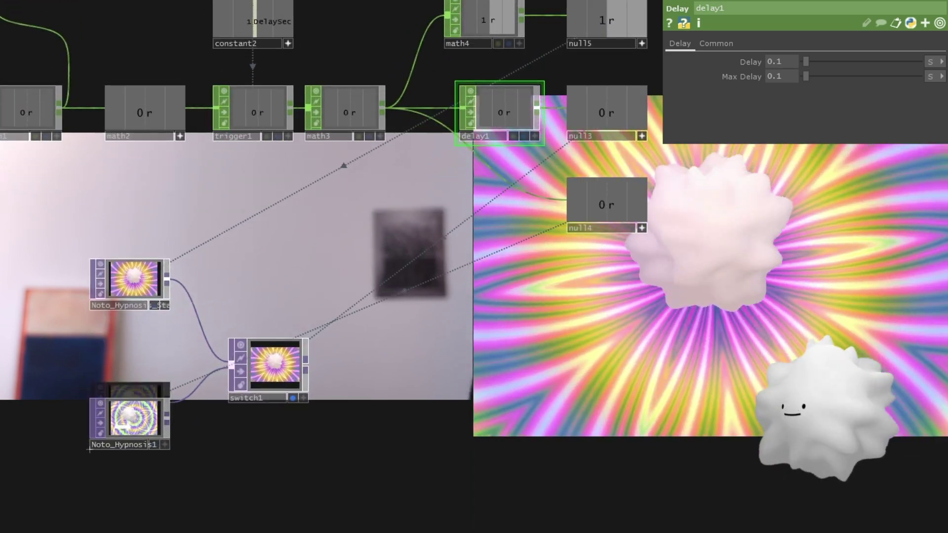
pyautogui.press('Tab')
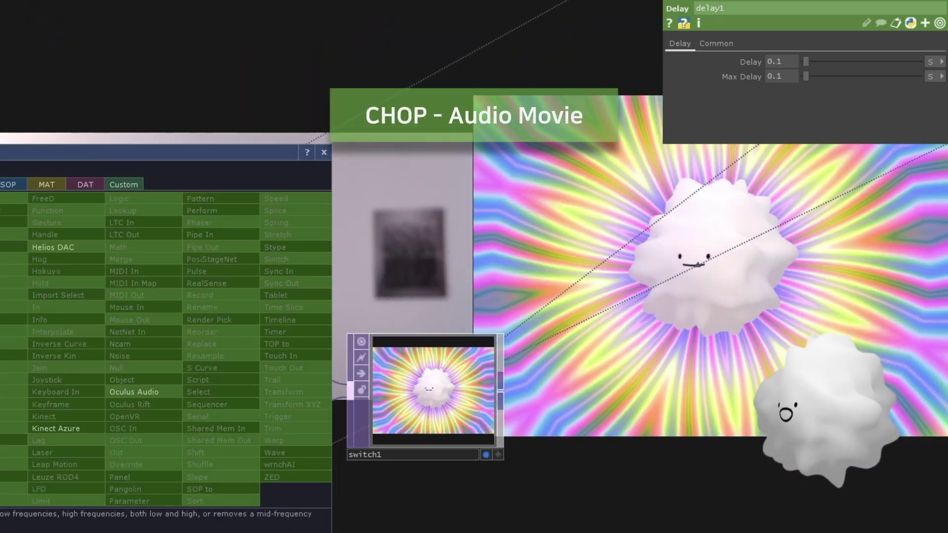
pyautogui.click(1, 344)
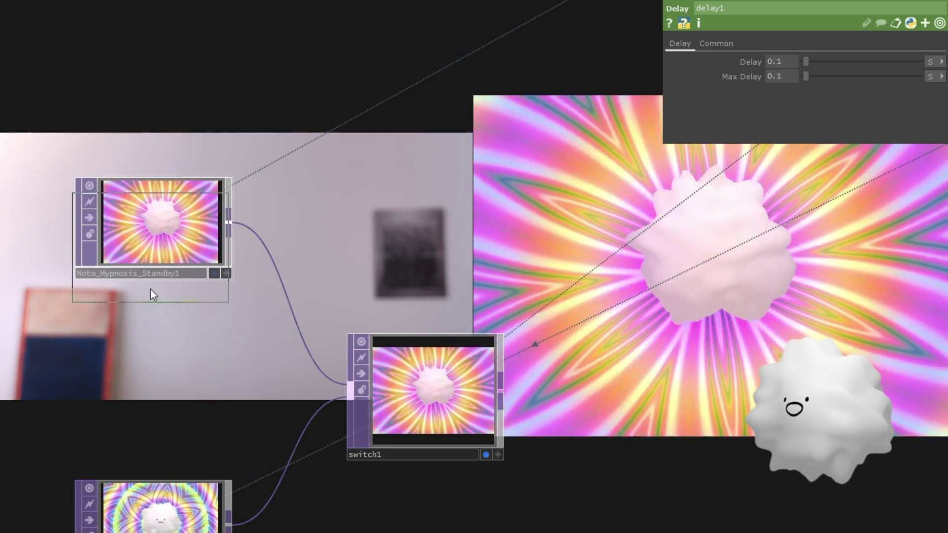
pyautogui.click(148, 318)
pyautogui.moveTo(149, 241); pyautogui.dragTo(146, 333)
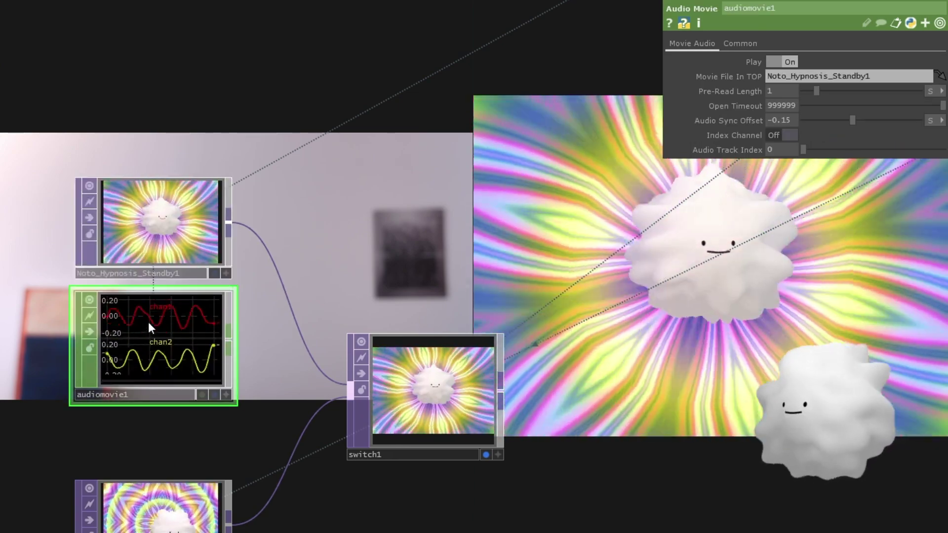
# - Add a second Audio Movie CHOP below Noto_Hypnosis1 with that video as its Movie File In TOP
pyautogui.moveTo(271, 406); pyautogui.dragTo(297, 206)
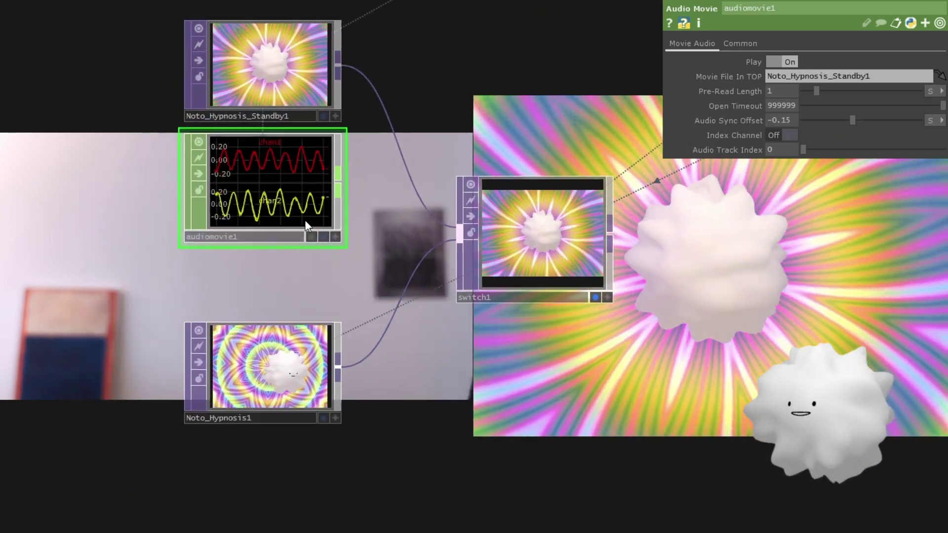
pyautogui.scroll(-3, 298, 207)
pyautogui.press('Tab')
pyautogui.write('a')
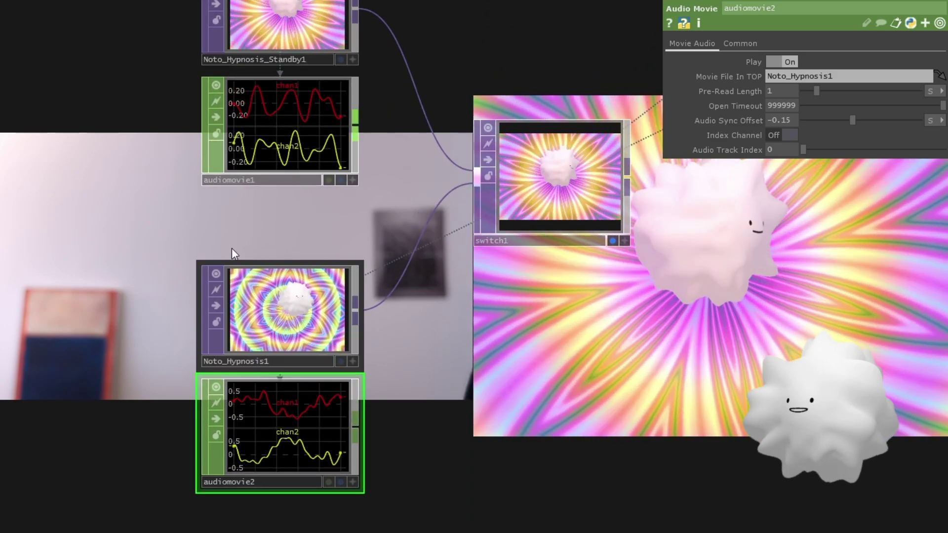
# - Compare the parameters of Noto_Hypnosis_Standby1 and its audio node audiomovie1
pyautogui.moveTo(226, 242); pyautogui.dragTo(194, 324)
pyautogui.moveTo(121, 81); pyautogui.dragTo(187, 158, button='right')
pyautogui.click(180, 174)
pyautogui.click(232, 112)
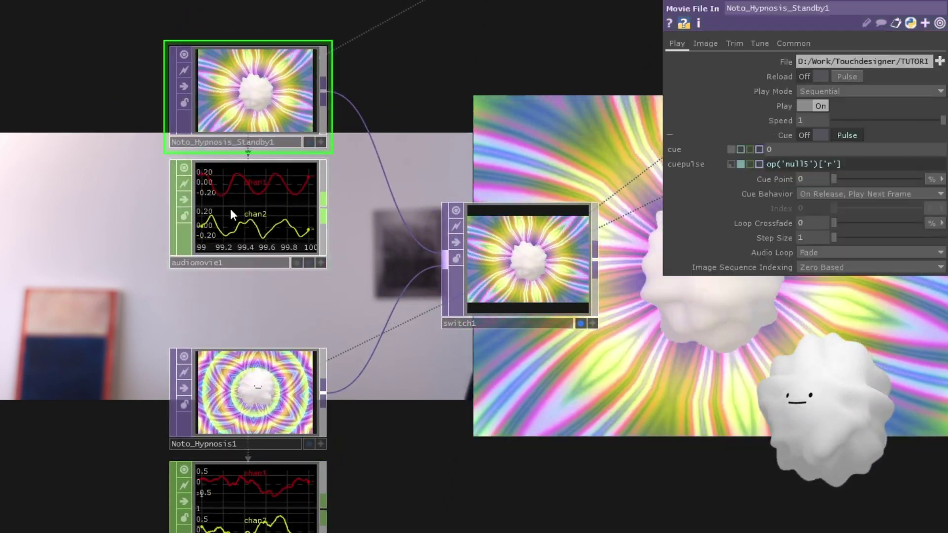
pyautogui.click(230, 208)
pyautogui.click(250, 110)
pyautogui.click(247, 220)
pyautogui.click(241, 111)
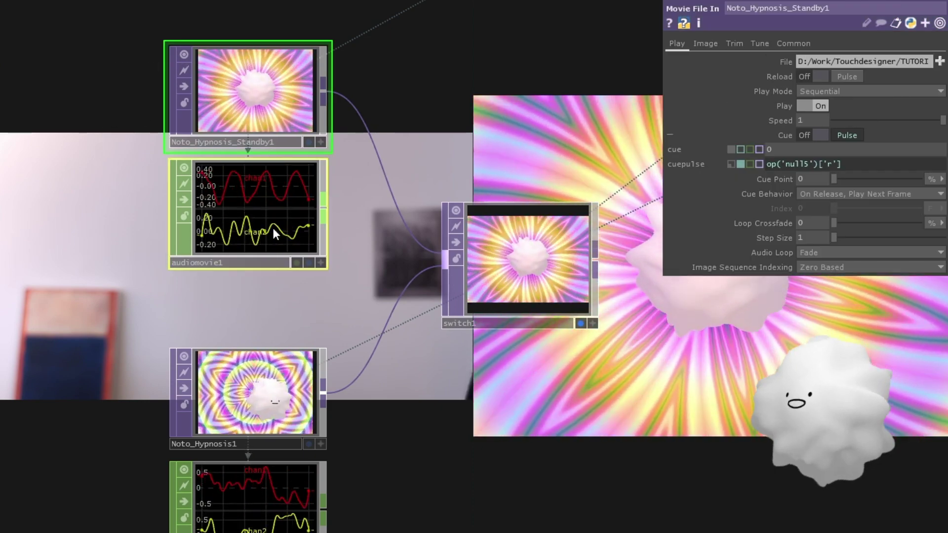
# - Create a Switch CHOP and place it below switch1
pyautogui.scroll(-3, 271, 232)
pyautogui.moveTo(426, 257); pyautogui.dragTo(554, 256)
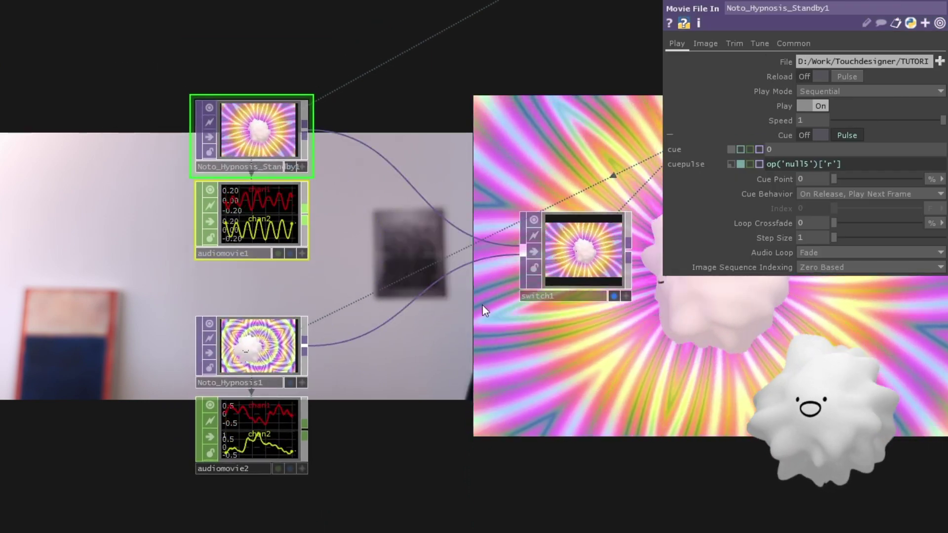
pyautogui.moveTo(452, 355); pyautogui.dragTo(337, 357)
pyautogui.press('Tab')
pyautogui.write('sw')
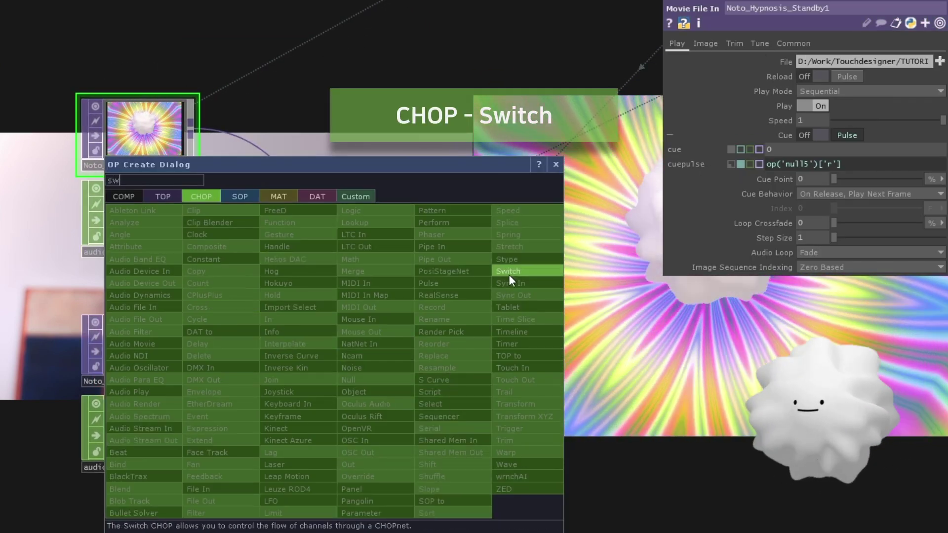
pyautogui.click(510, 275)
pyautogui.click(462, 390)
# - Connect audiomovie1 and audiomovie2 as the first and second inputs of switch2
pyautogui.scroll(-3, 568, 336)
pyautogui.moveTo(572, 278); pyautogui.dragTo(451, 343)
pyautogui.click(175, 321)
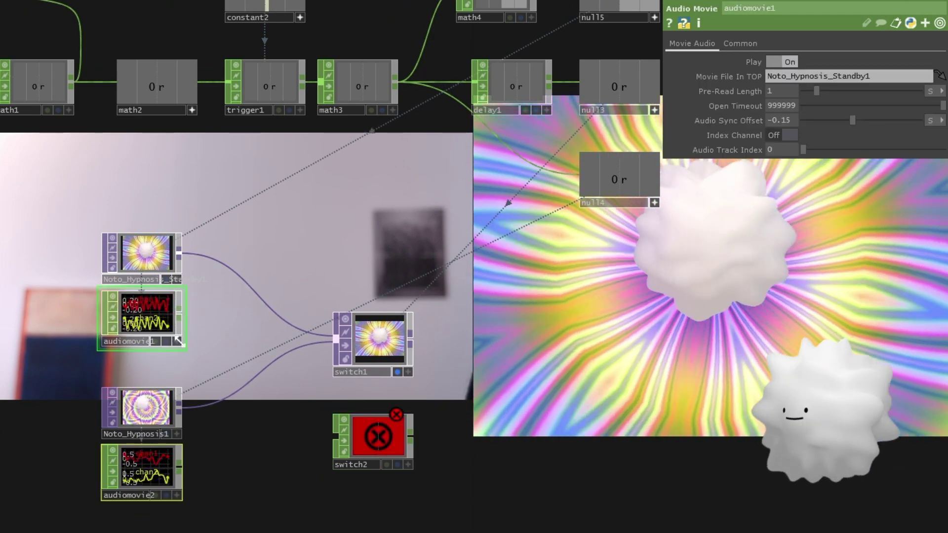
pyautogui.moveTo(178, 318); pyautogui.dragTo(336, 436)
pyautogui.click(402, 432)
# - Link switch2's Index to null3's r channel
pyautogui.moveTo(533, 213); pyautogui.dragTo(447, 211)
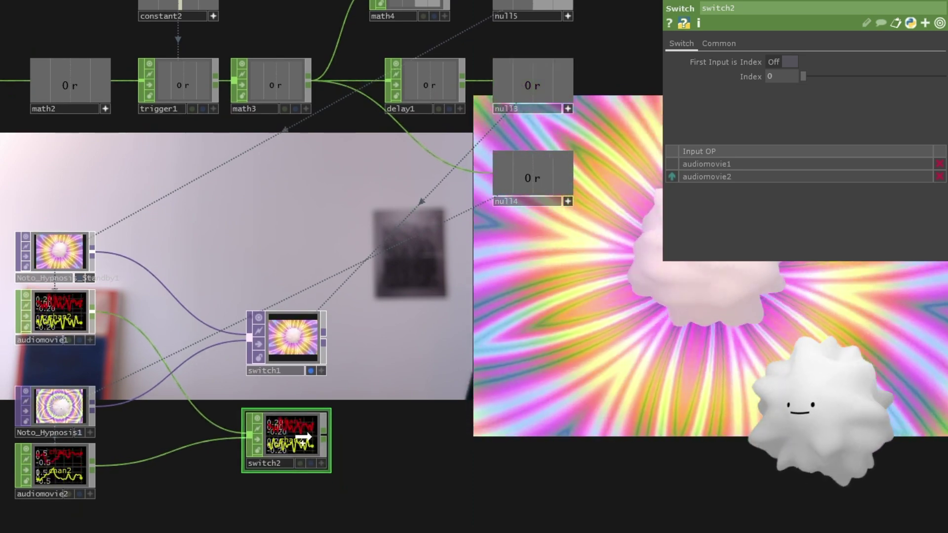
pyautogui.click(785, 72)
pyautogui.moveTo(453, 354); pyautogui.dragTo(481, 329)
pyautogui.moveTo(381, 333); pyautogui.dragTo(399, 303)
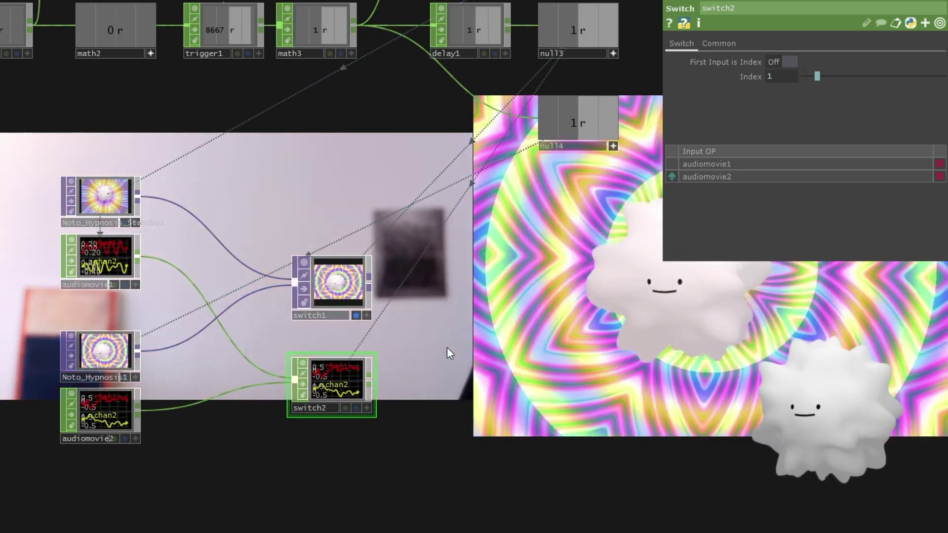
# - Add an Audio Device Out CHOP fed by switch2
pyautogui.moveTo(448, 333); pyautogui.dragTo(441, 334)
pyautogui.press('Tab')
pyautogui.write('a')
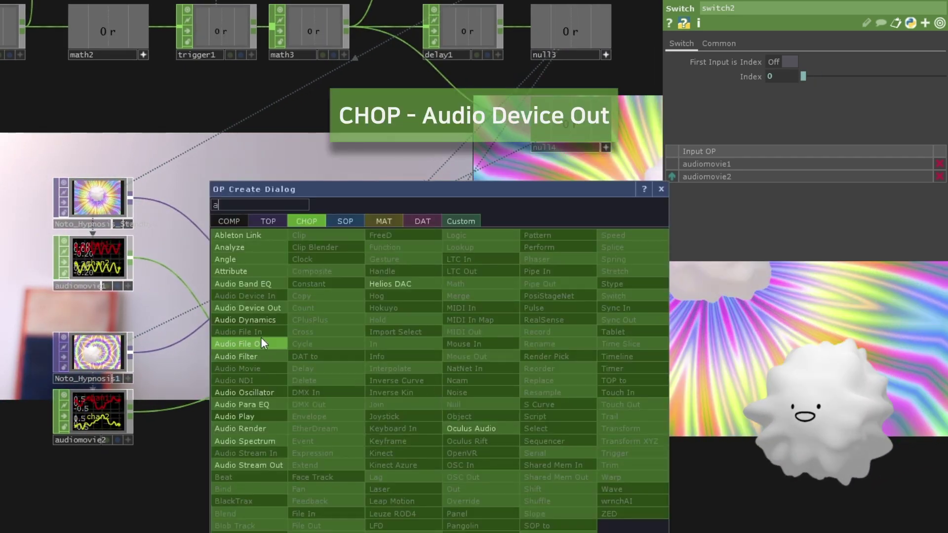
pyautogui.click(254, 307)
pyautogui.click(457, 389)
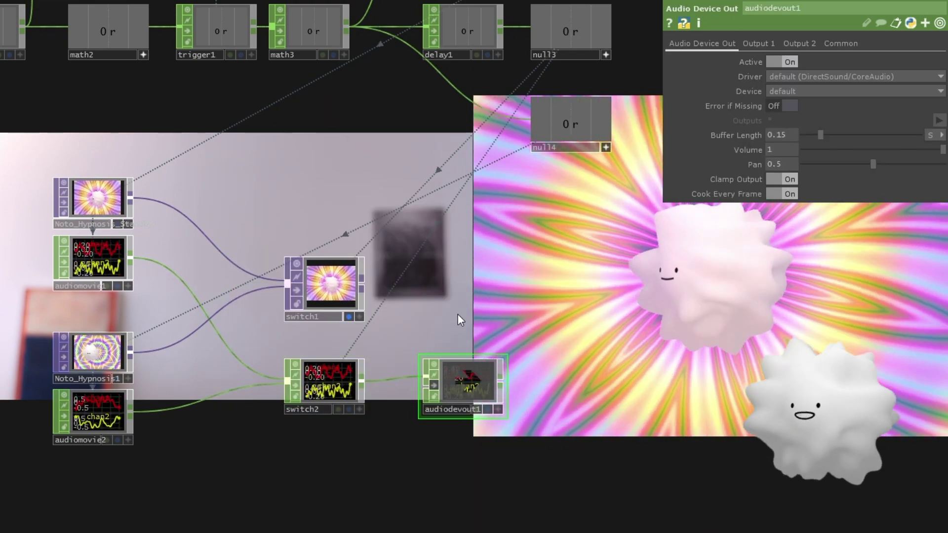
pyautogui.moveTo(379, 314); pyautogui.dragTo(348, 319)
pyautogui.rightClick(333, 291)
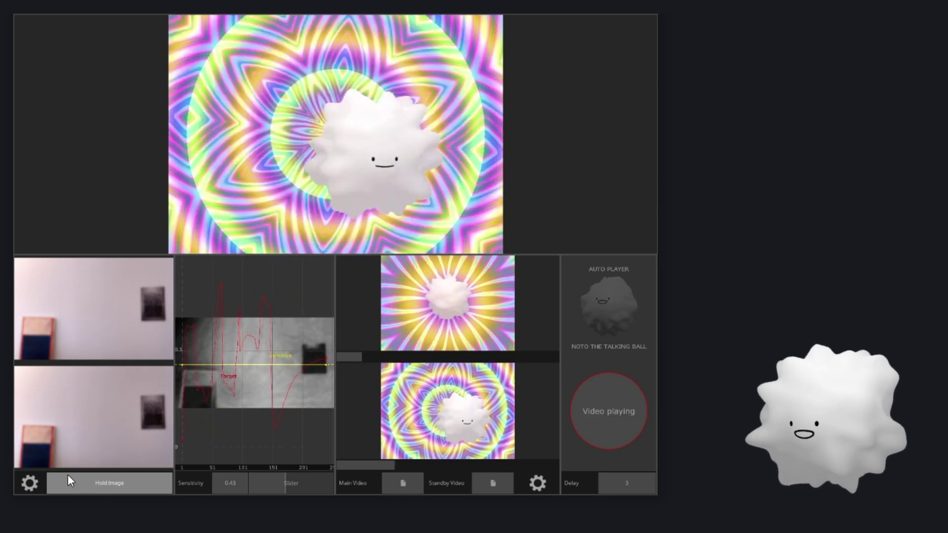
# - Open and close the Auto Player's webcam settings, and set its Sensitivity to about 0.35
pyautogui.click(34, 473)
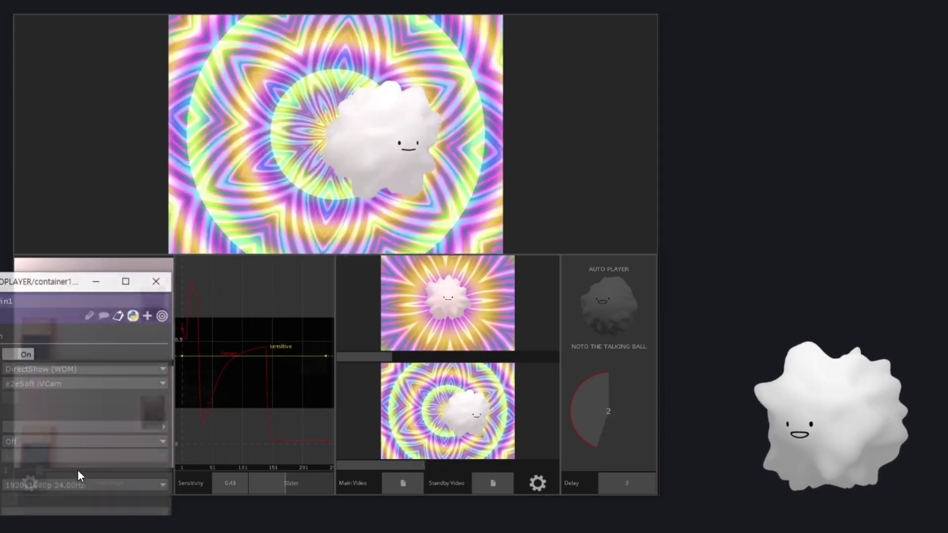
pyautogui.click(155, 277)
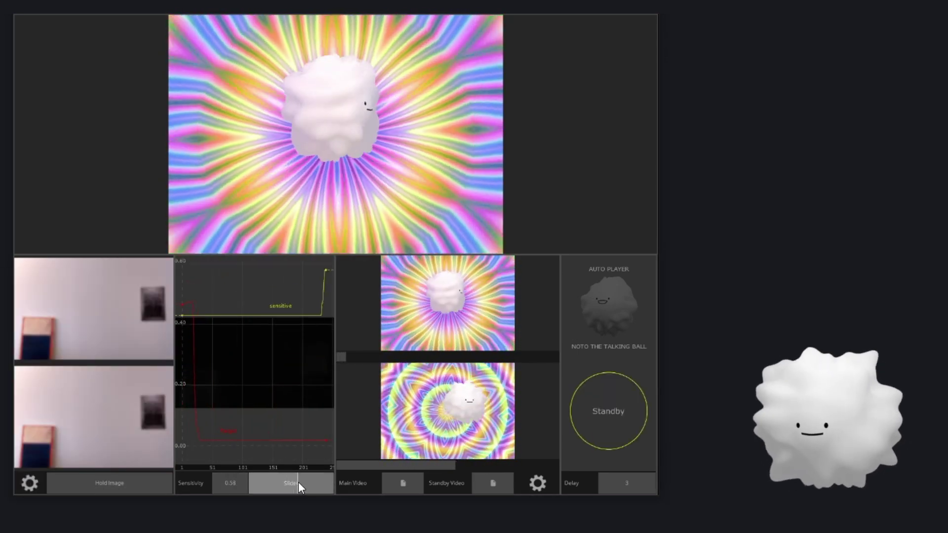
pyautogui.moveTo(293, 482); pyautogui.dragTo(280, 477)
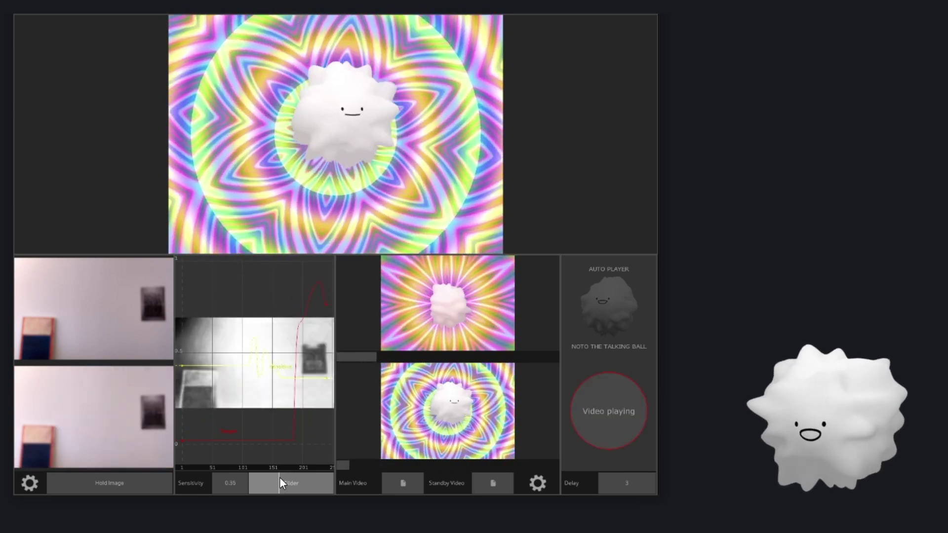
# - Load Noto Dancing Time.mov as the Auto Player's main video
pyautogui.click(399, 479)
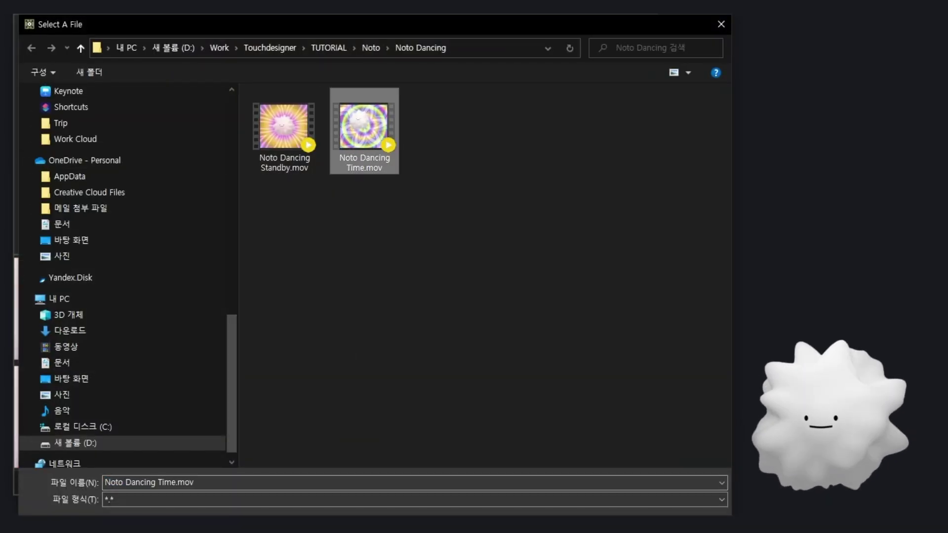
pyautogui.doubleClick(364, 133)
# - Open the Auto Player's audio output settings, turn Active on for the Audio Device Out and close the settings window
pyautogui.click(539, 484)
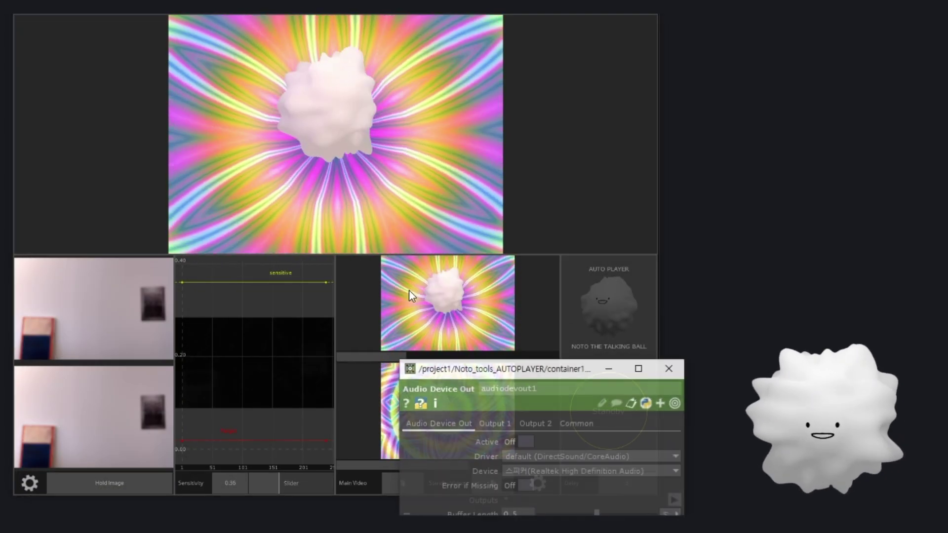
pyautogui.moveTo(573, 368); pyautogui.dragTo(487, 262)
pyautogui.click(436, 335)
pyautogui.click(585, 263)
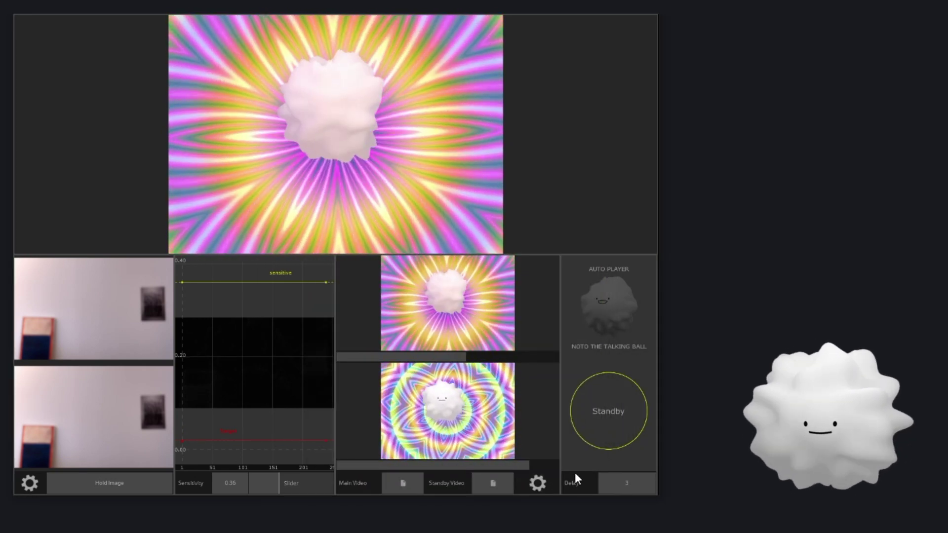